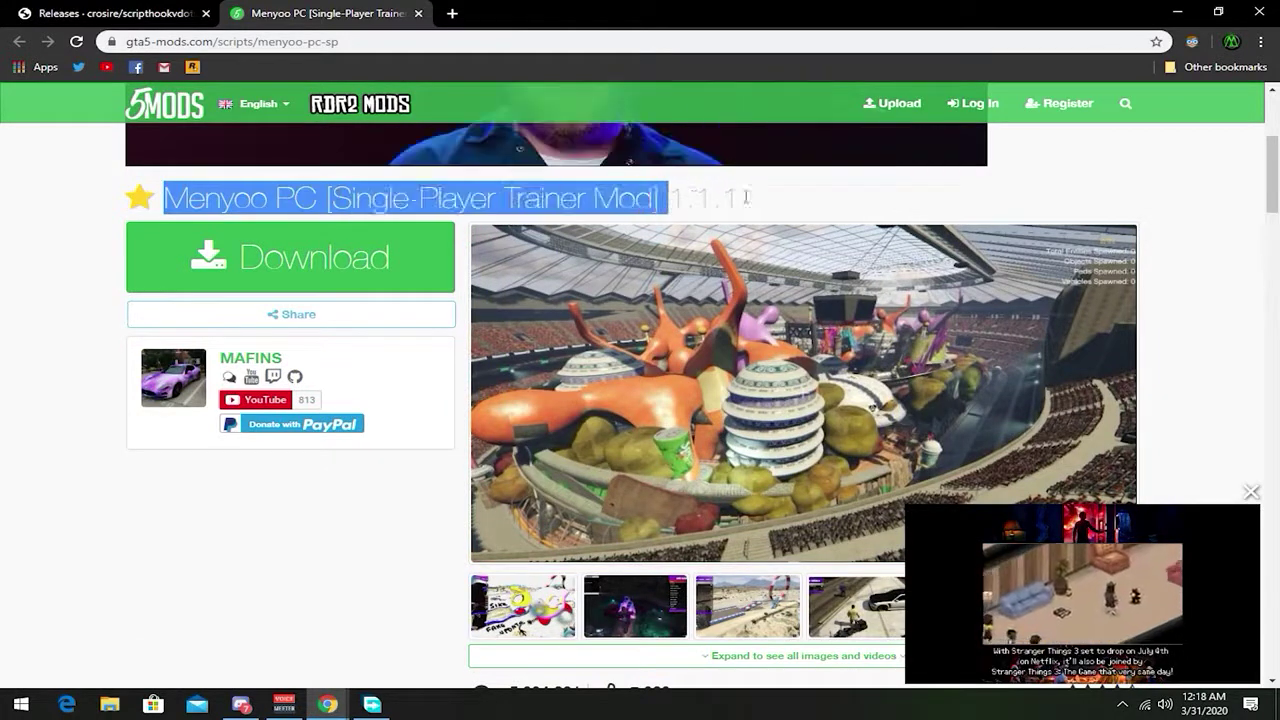
# Step: Download MenyooSP.zip of the Menyoo PC v1.3.0 release from its GitHub releases page with Free Download Manager
pyautogui.click(820, 191)
pyautogui.click(316, 272)
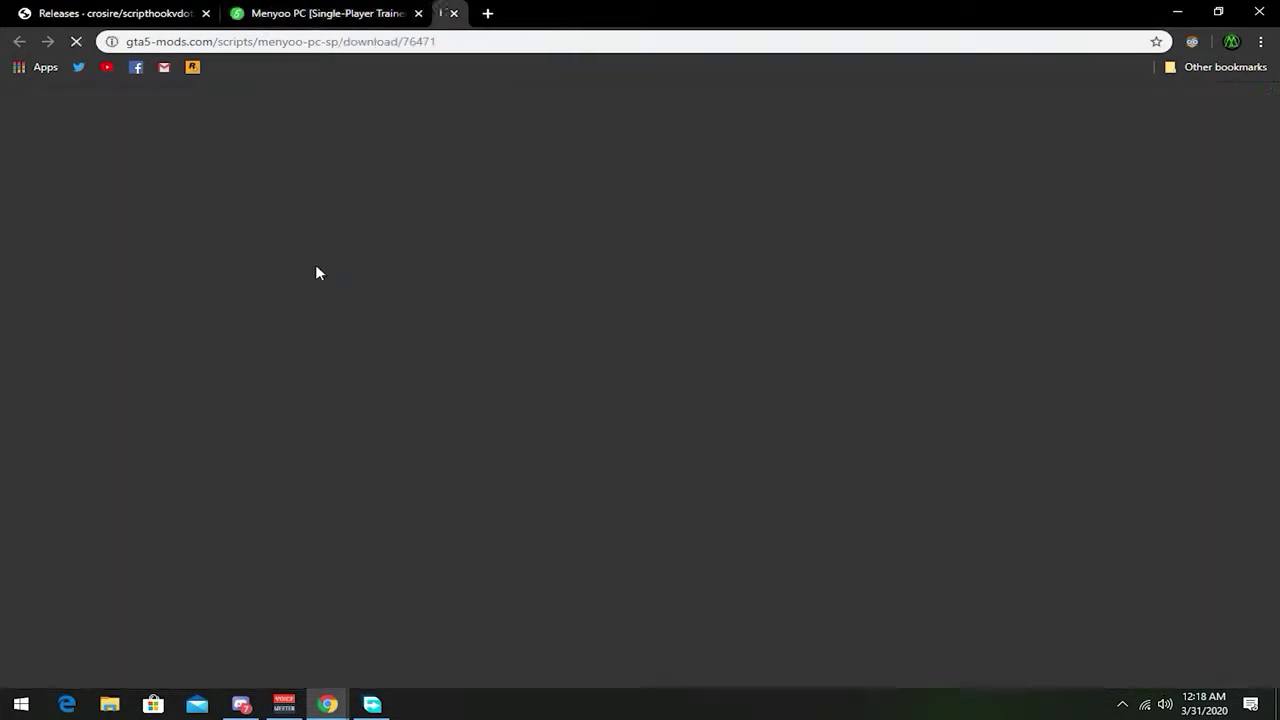
pyautogui.click(205, 13)
pyautogui.click(205, 13)
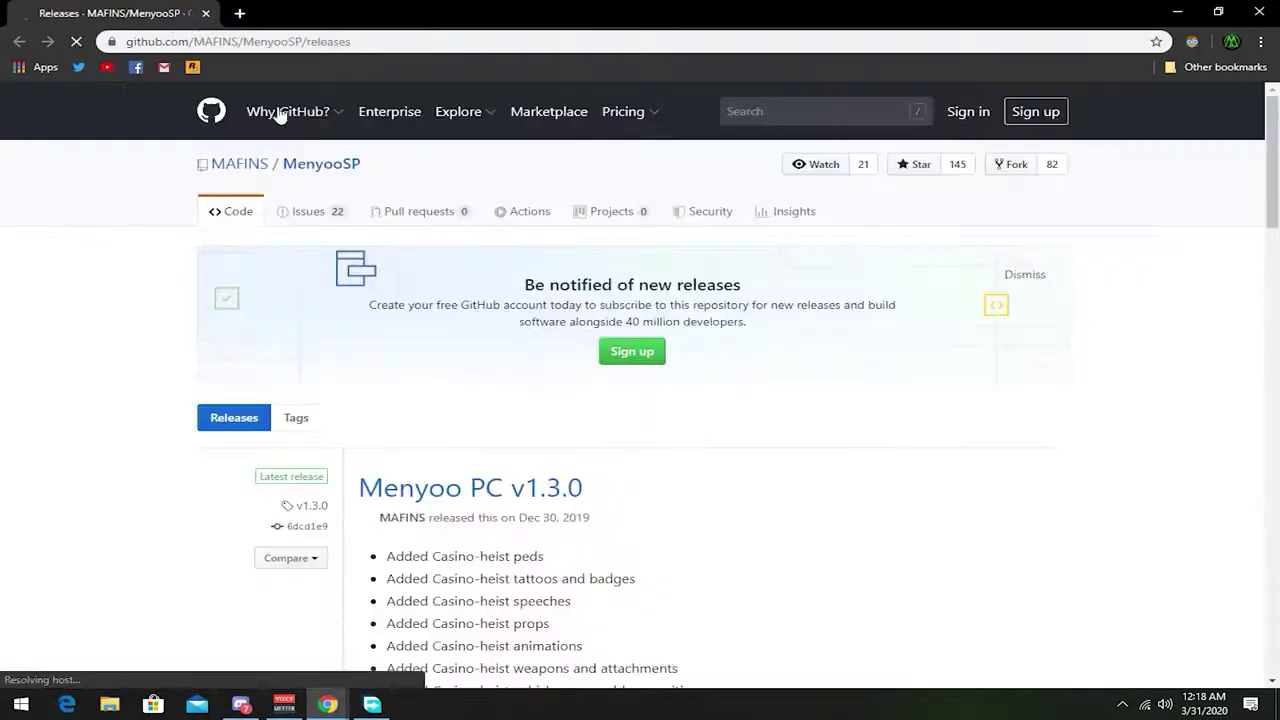
pyautogui.scroll(-3, 566, 429)
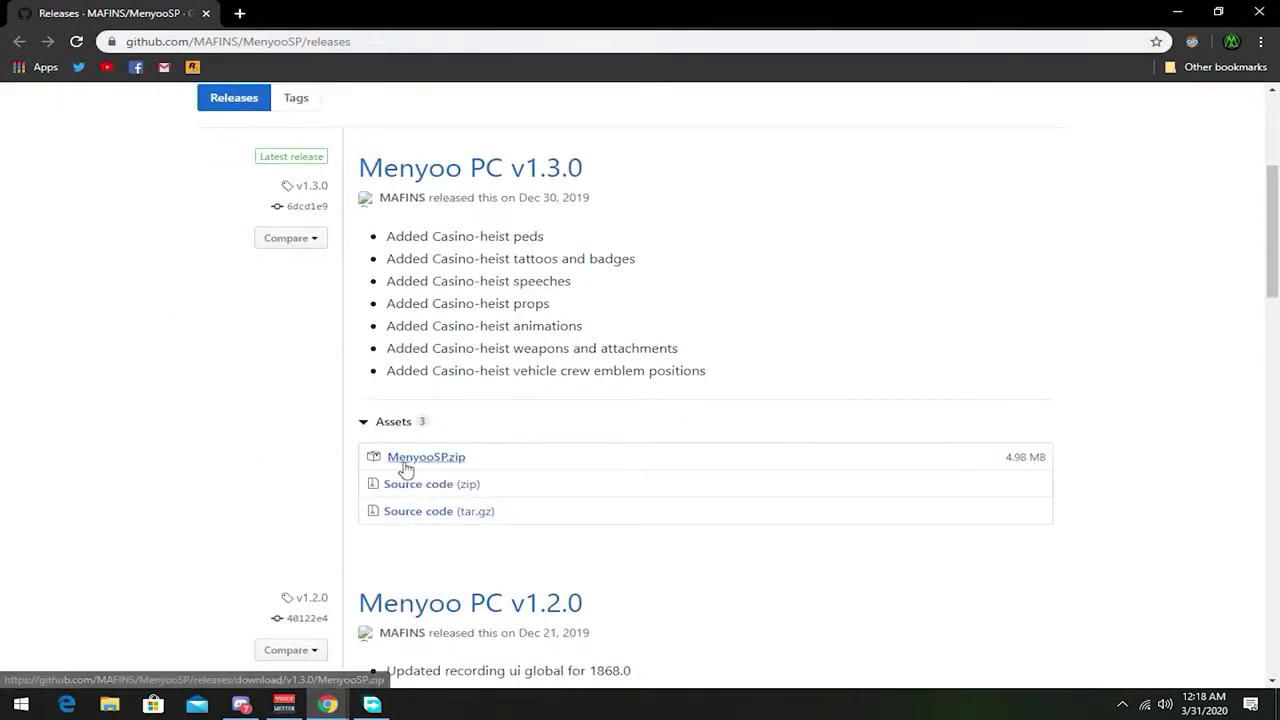
pyautogui.click(443, 462)
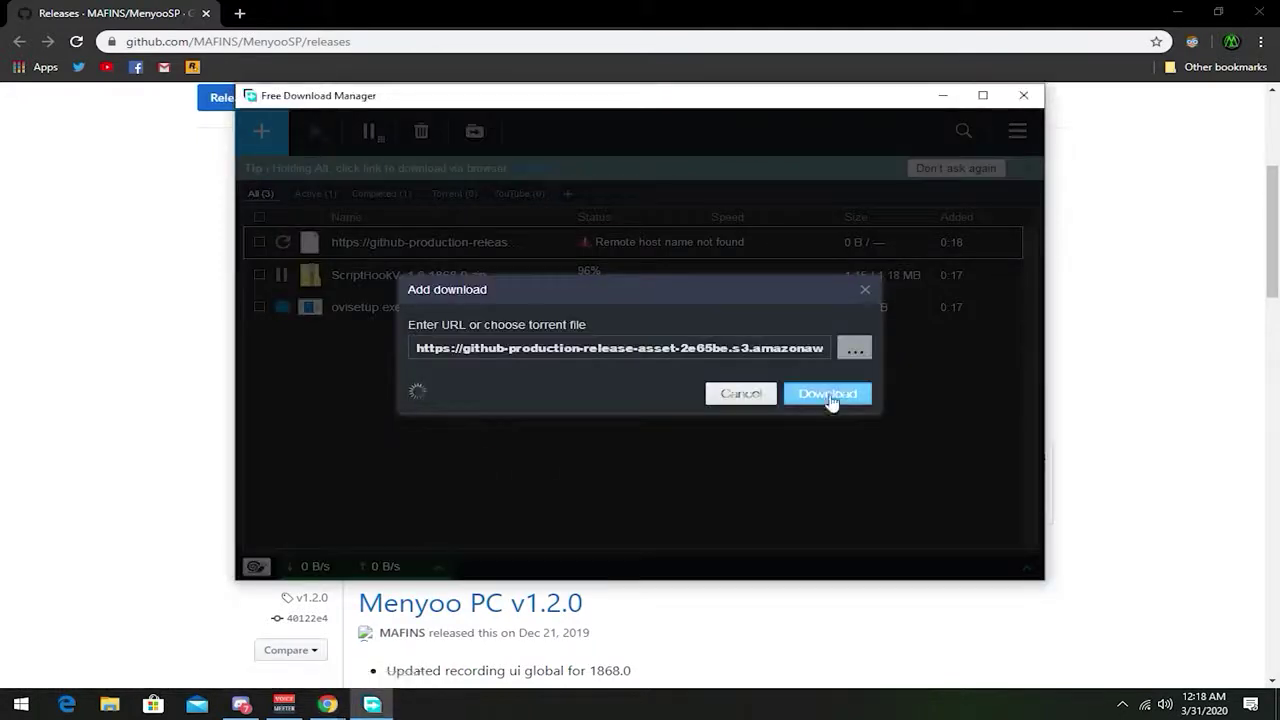
pyautogui.click(832, 394)
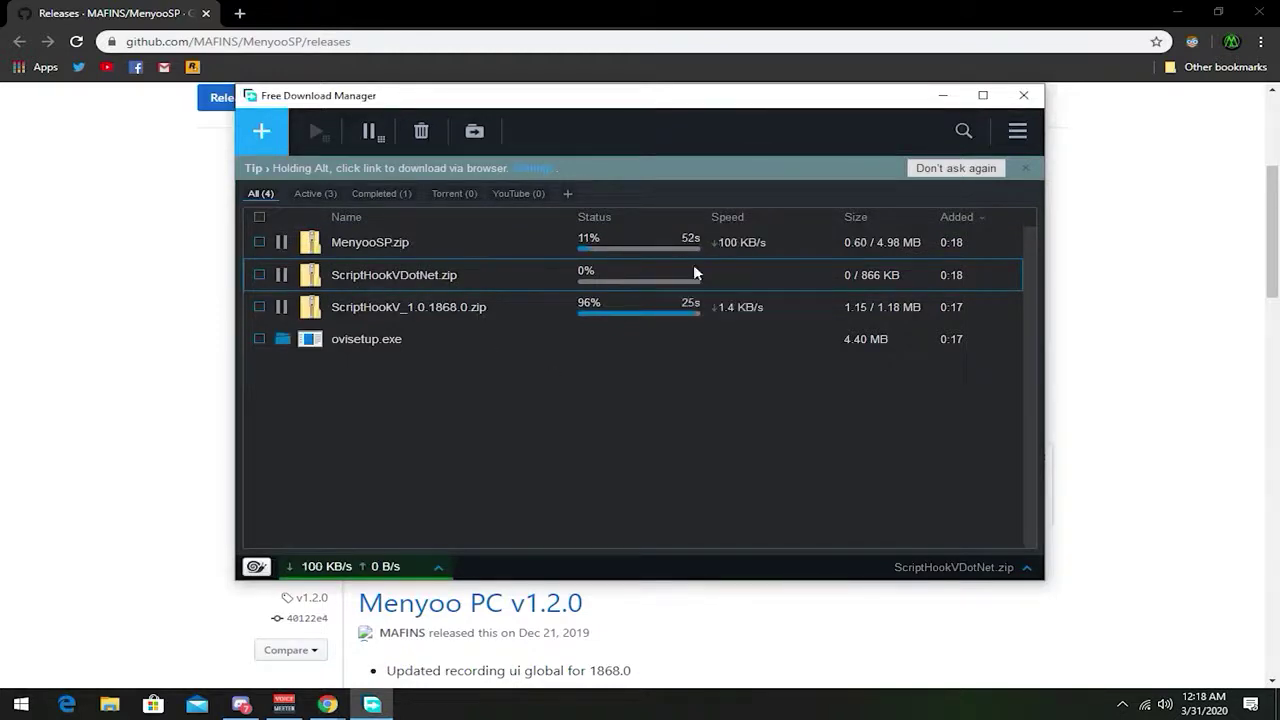
# Step: Copy ovisetup from the download folder to the desktop and move the Grand Theft Auto V shortcut above Steam
pyautogui.click(1253, 12)
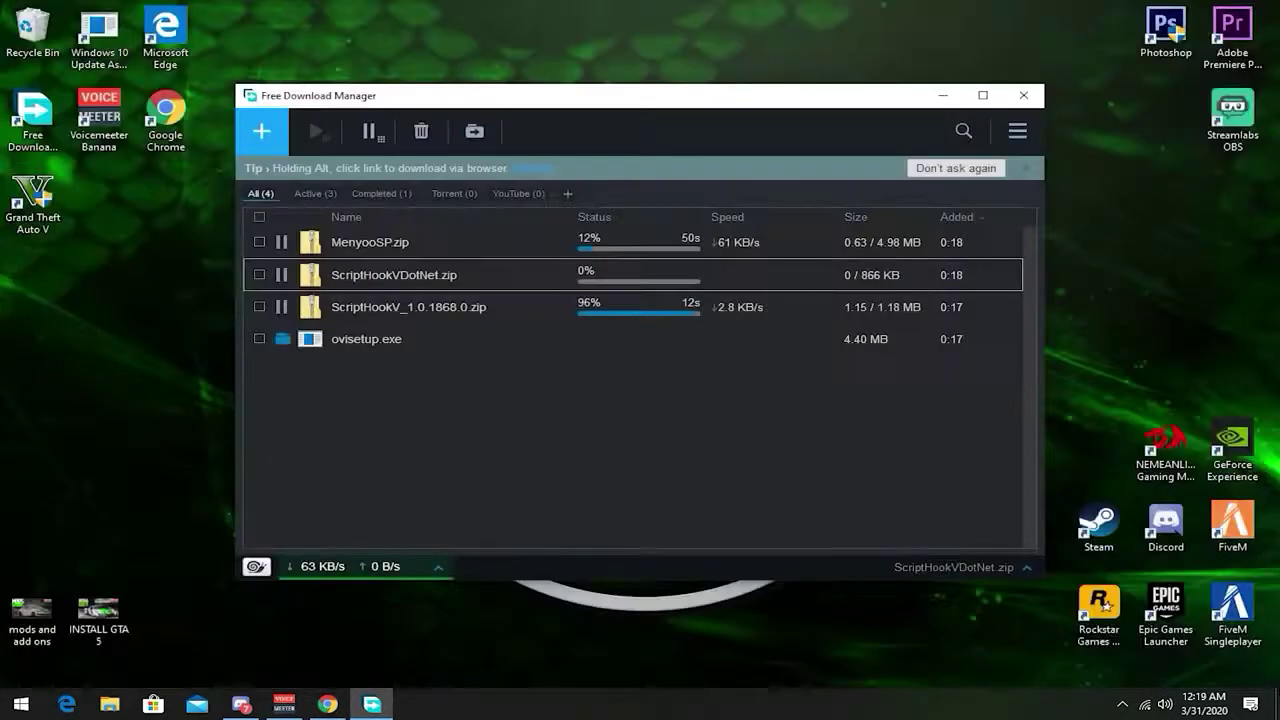
pyautogui.click(283, 342)
pyautogui.click(474, 131)
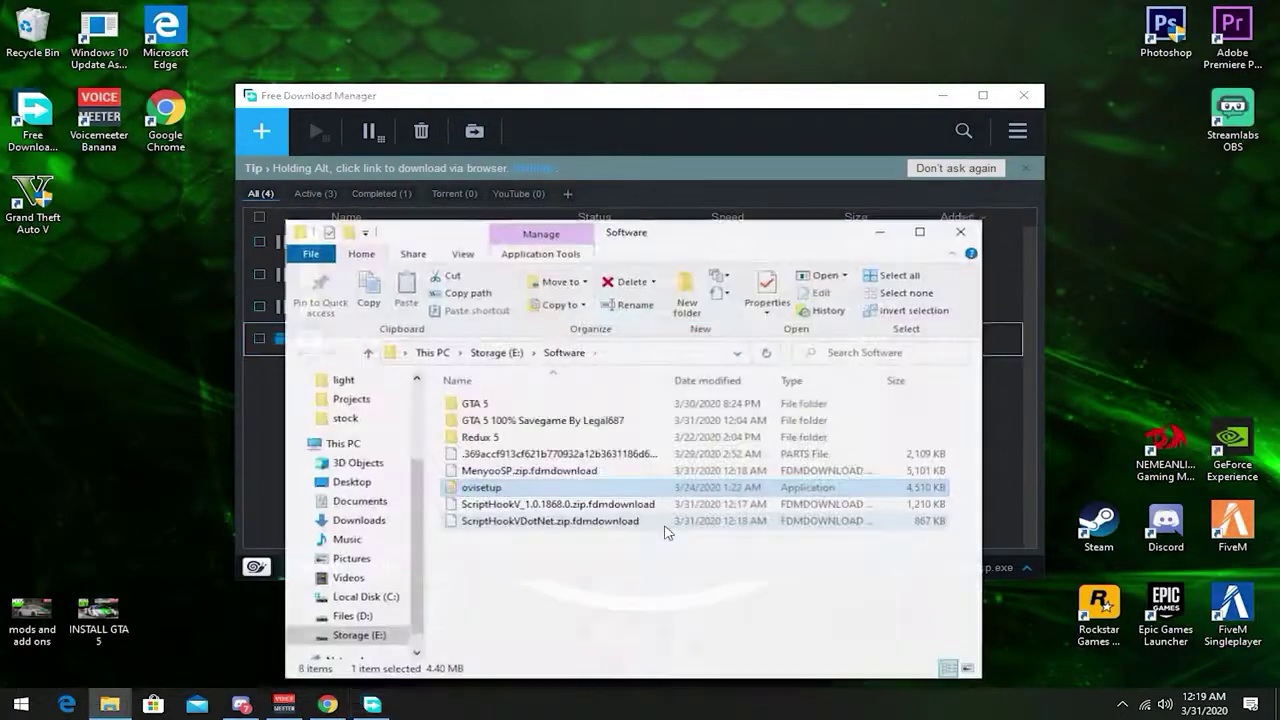
pyautogui.moveTo(490, 497); pyautogui.dragTo(100, 370)
pyautogui.moveTo(25, 210); pyautogui.dragTo(1065, 475)
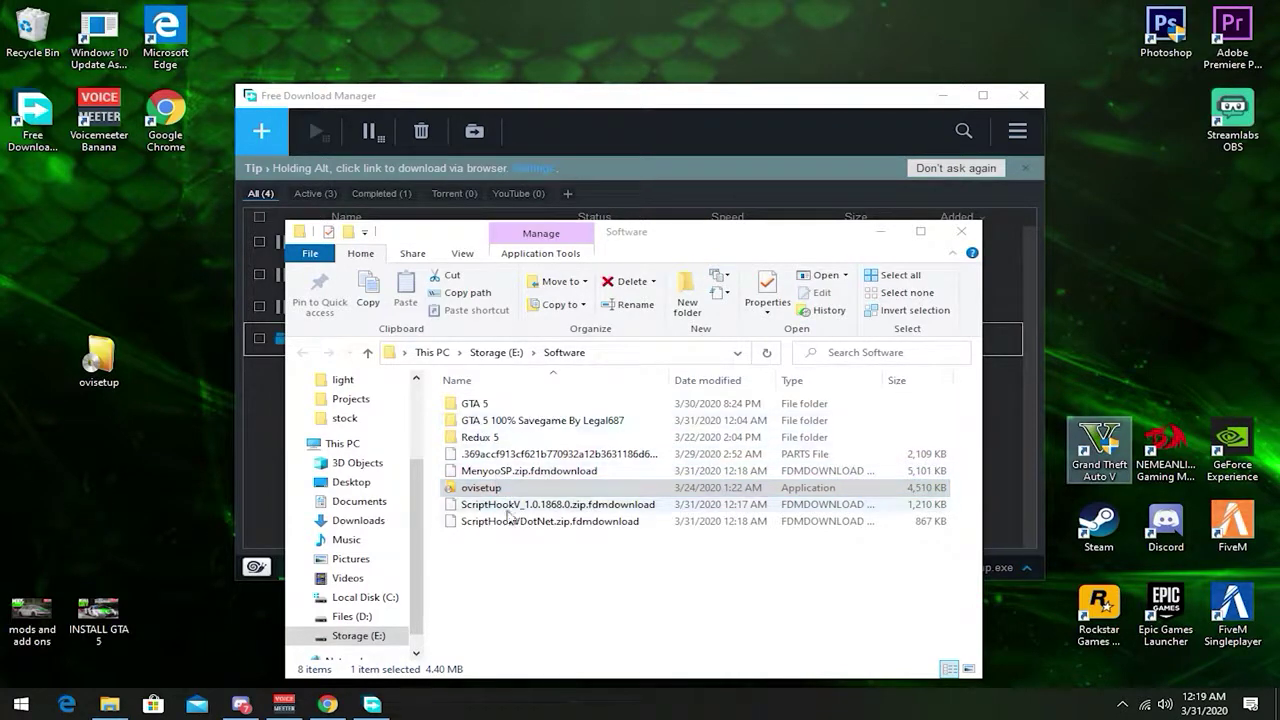
pyautogui.click(880, 231)
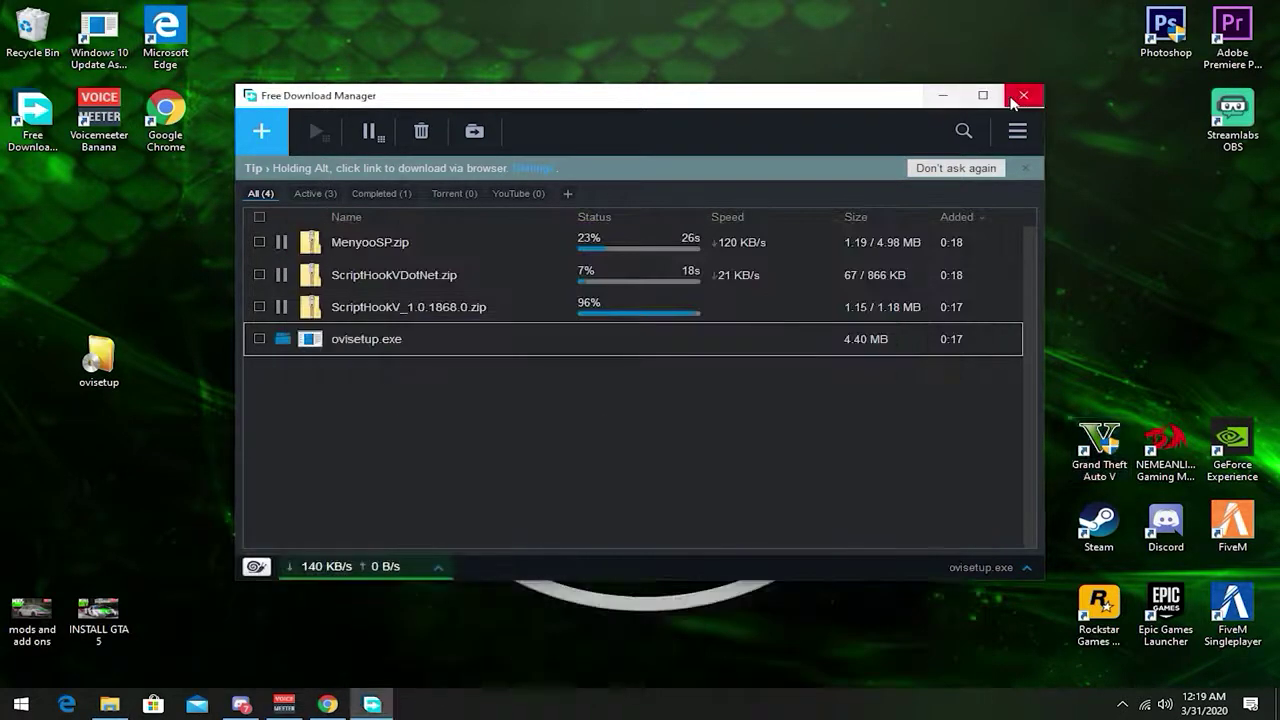
pyautogui.click(1022, 97)
# Step: Run ovisetup and install OpenIV in English, accepting the license terms and keeping the default options with a desktop icon
pyautogui.moveTo(126, 349); pyautogui.dragTo(460, 345)
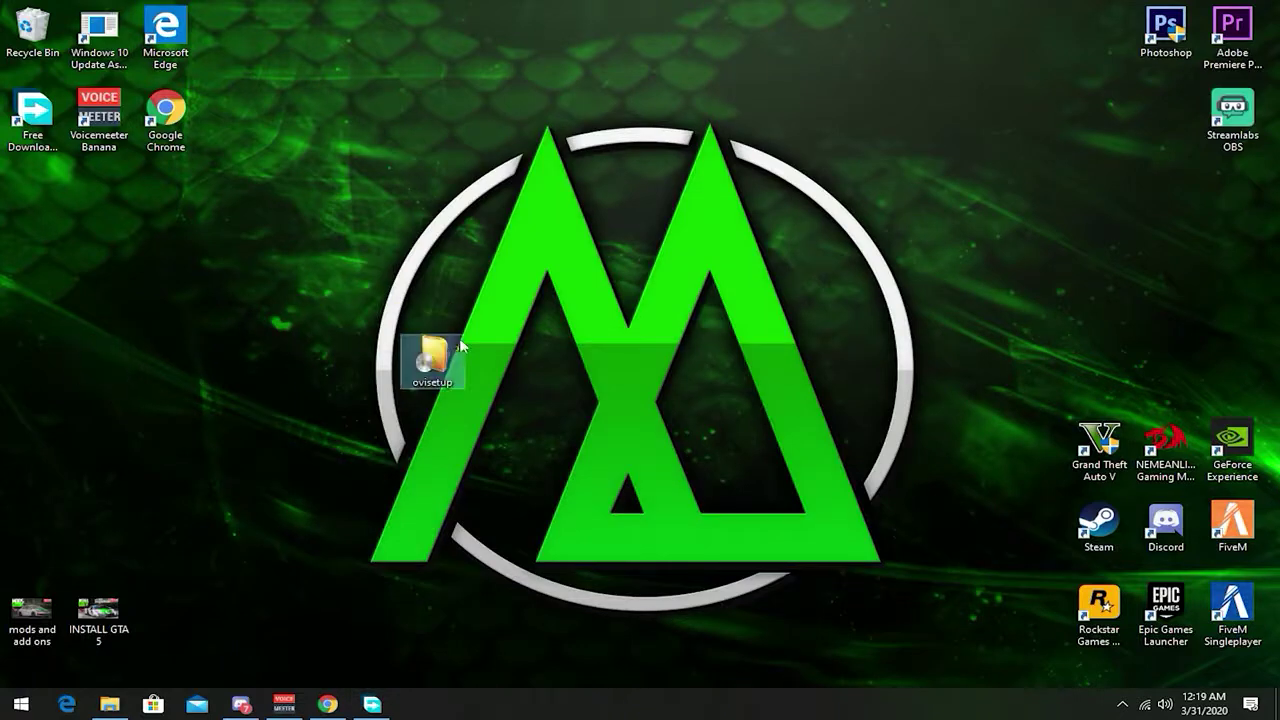
pyautogui.doubleClick(415, 368)
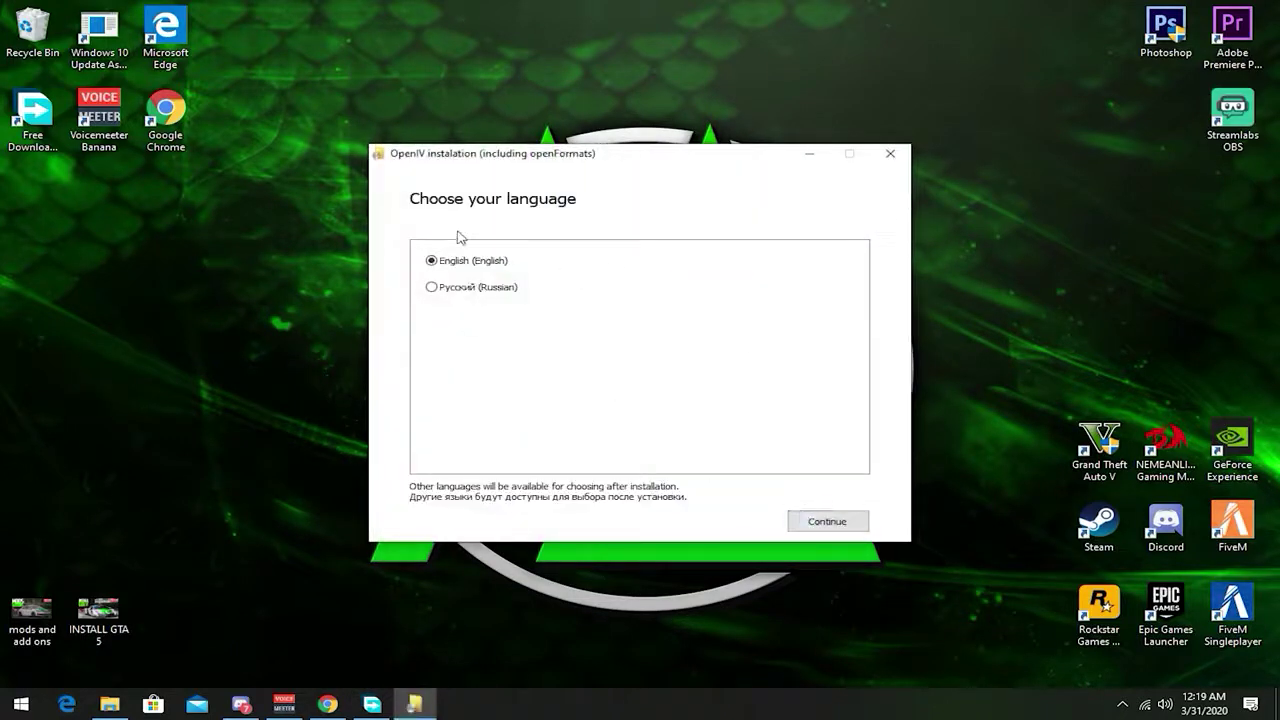
pyautogui.click(830, 521)
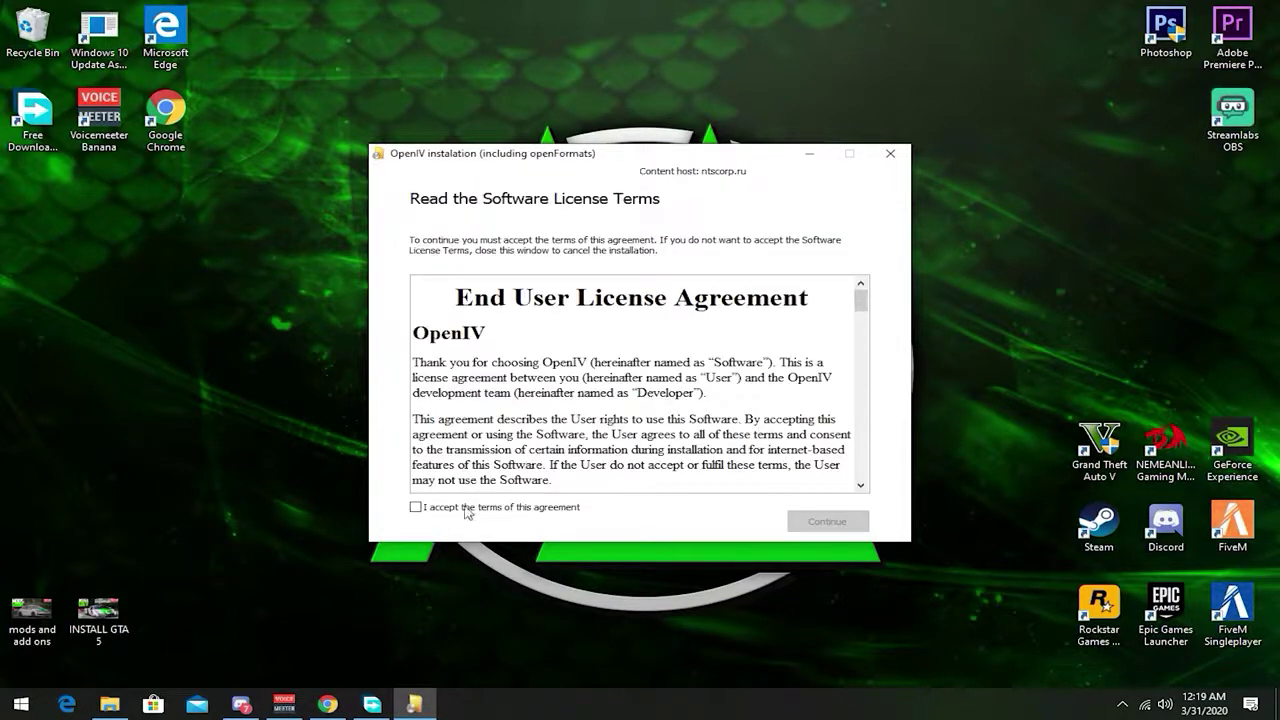
pyautogui.click(817, 523)
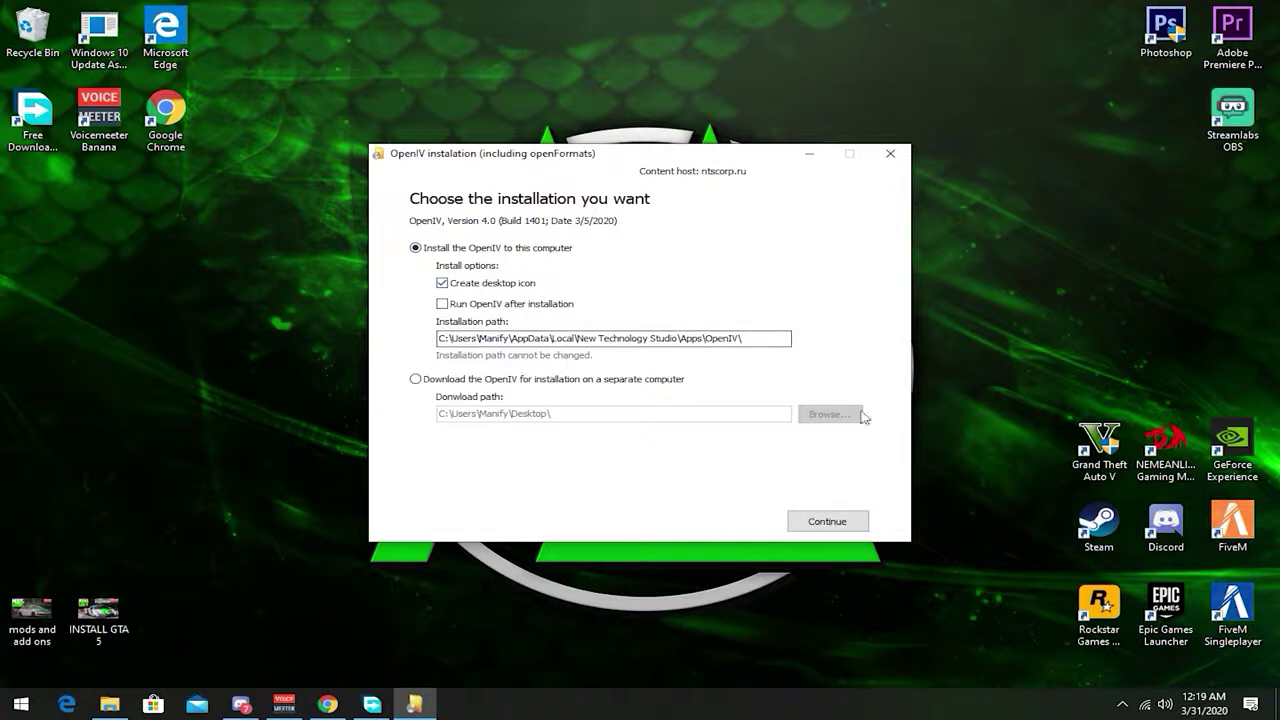
pyautogui.click(828, 528)
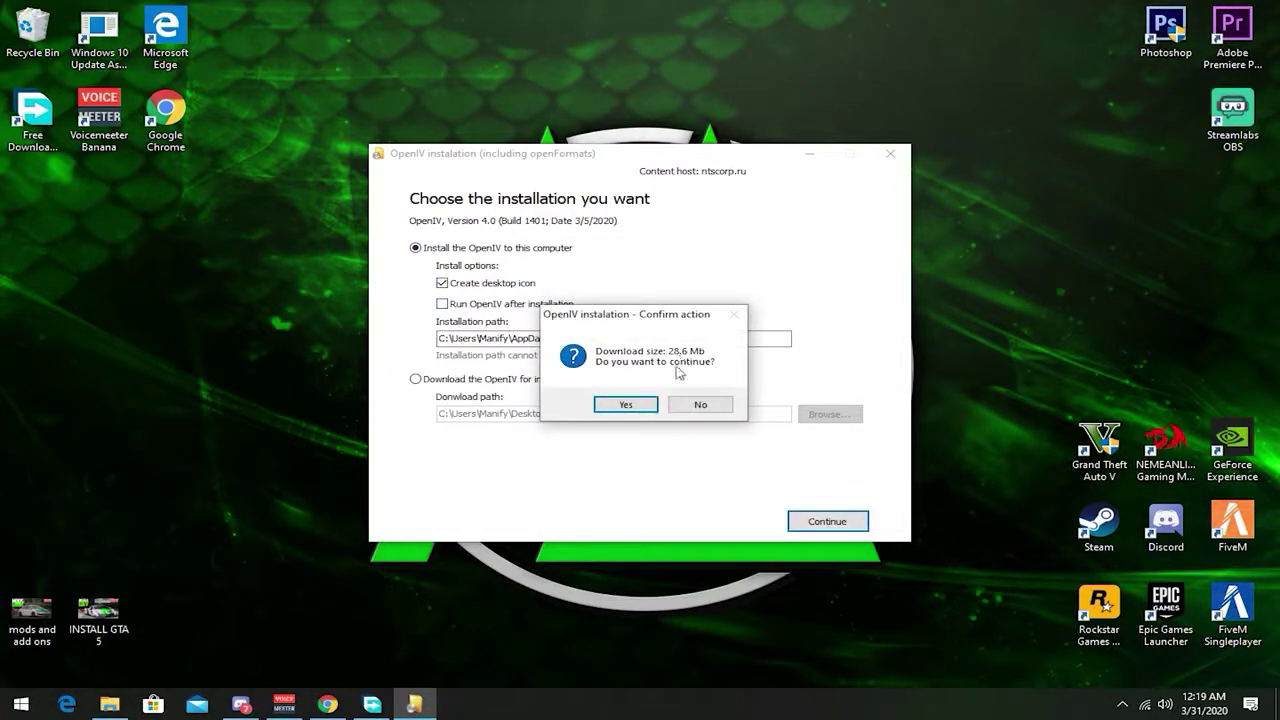
pyautogui.click(630, 405)
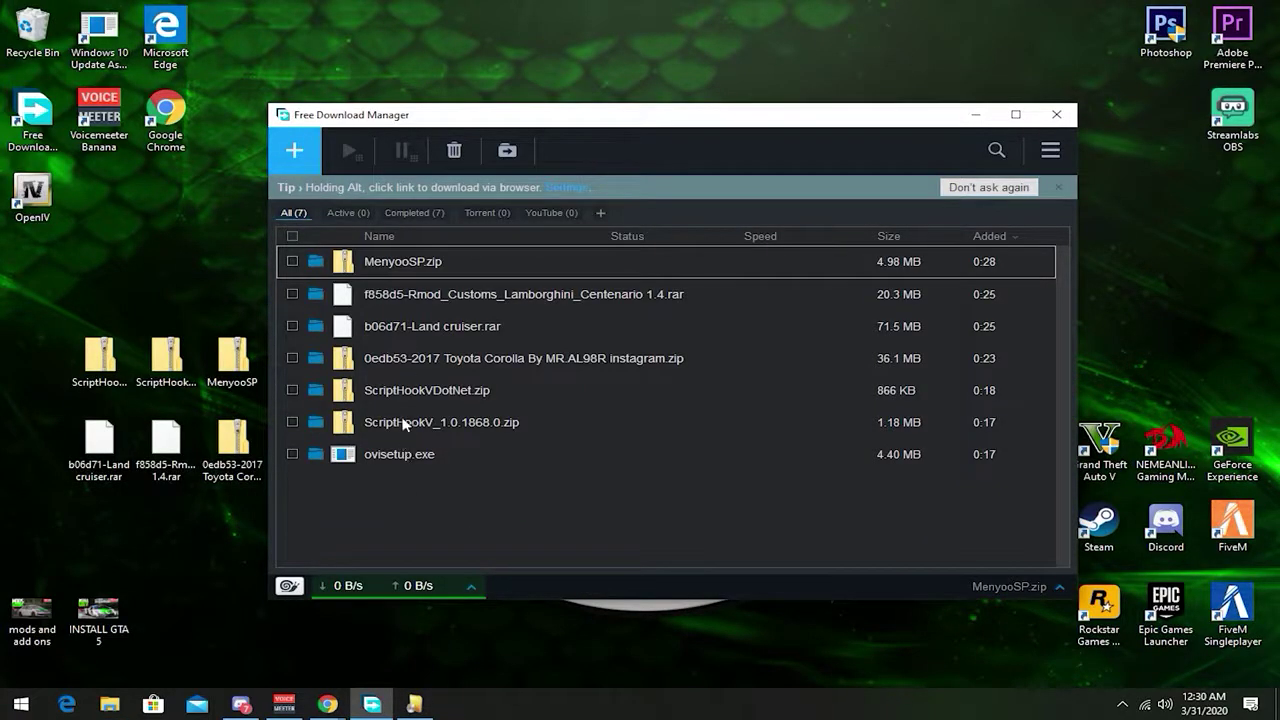
# Step: Switch to Chrome, search Google for "gta 5 mods" and open the GTA5-Mods.com home page
pyautogui.click(527, 298)
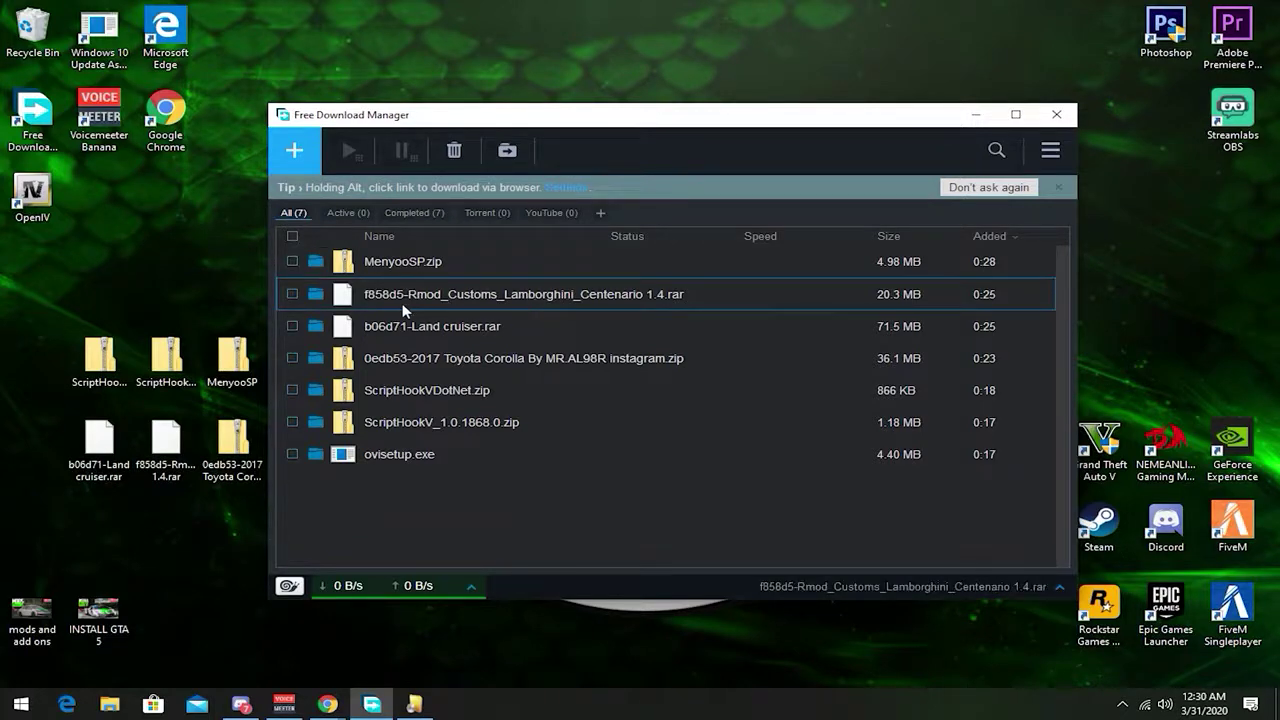
pyautogui.moveTo(333, 706)
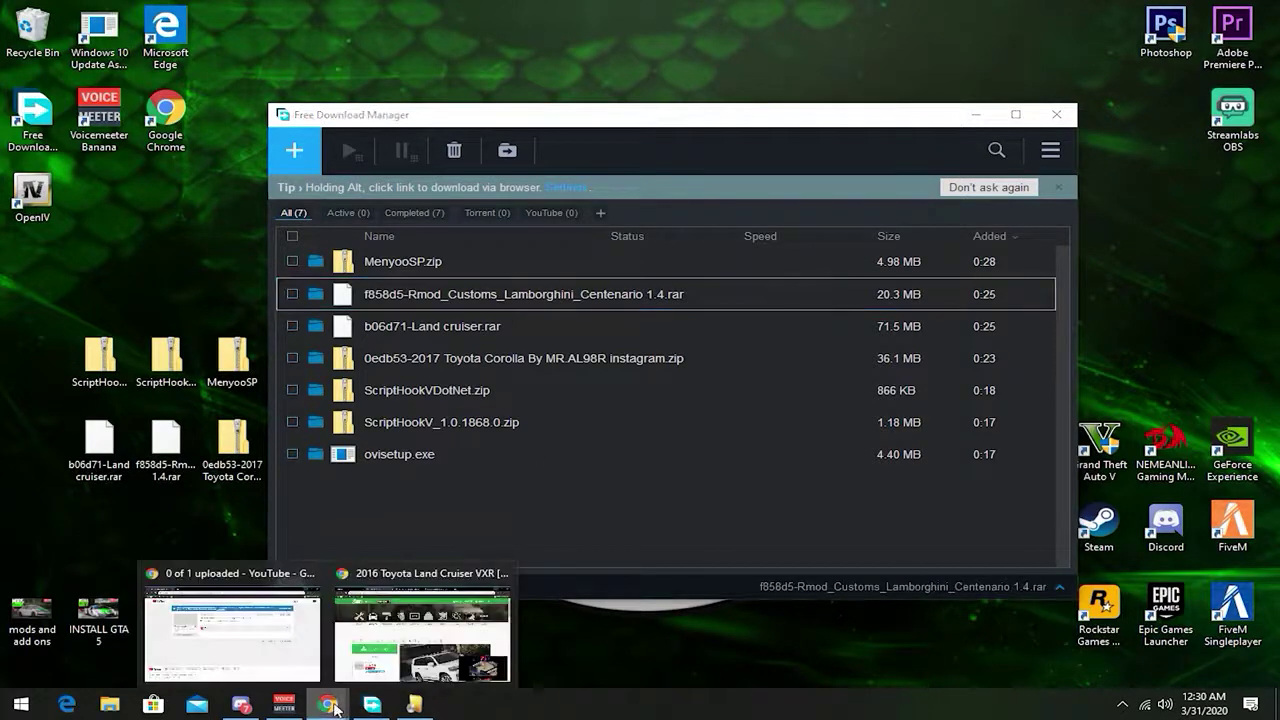
pyautogui.click(406, 640)
pyautogui.click(83, 8)
pyautogui.click(464, 328)
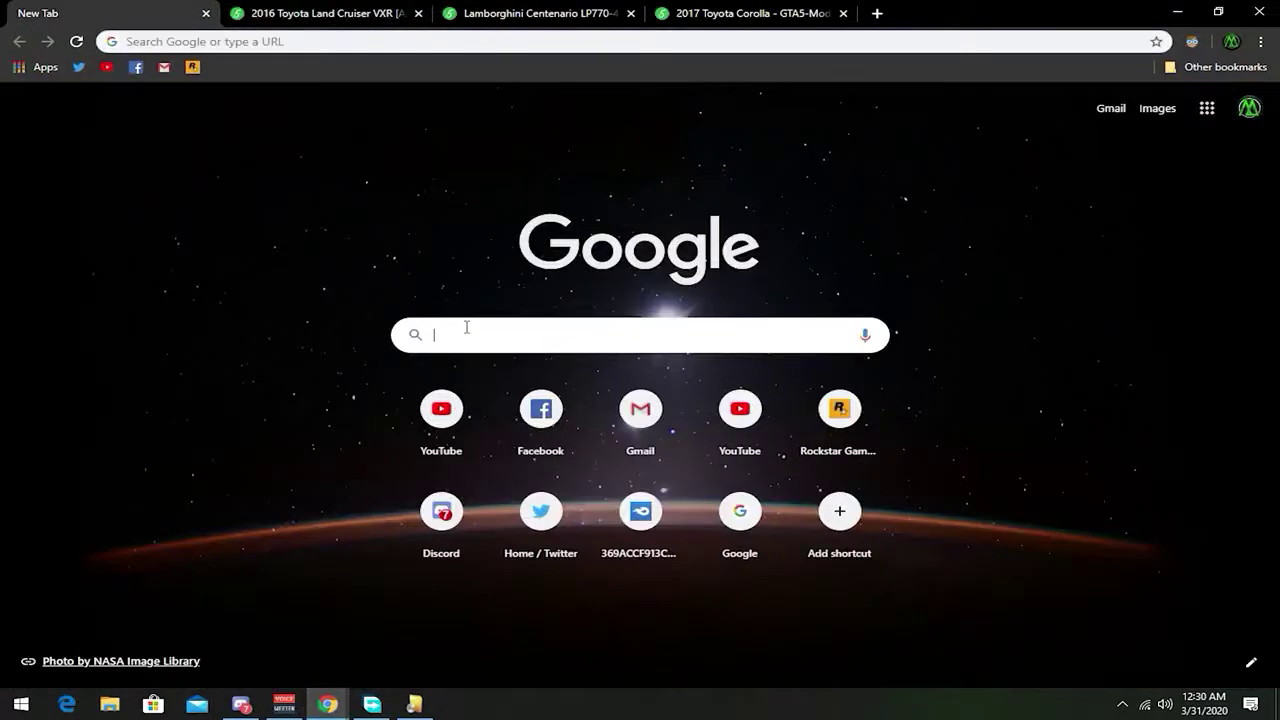
pyautogui.write('gta 5 mods')
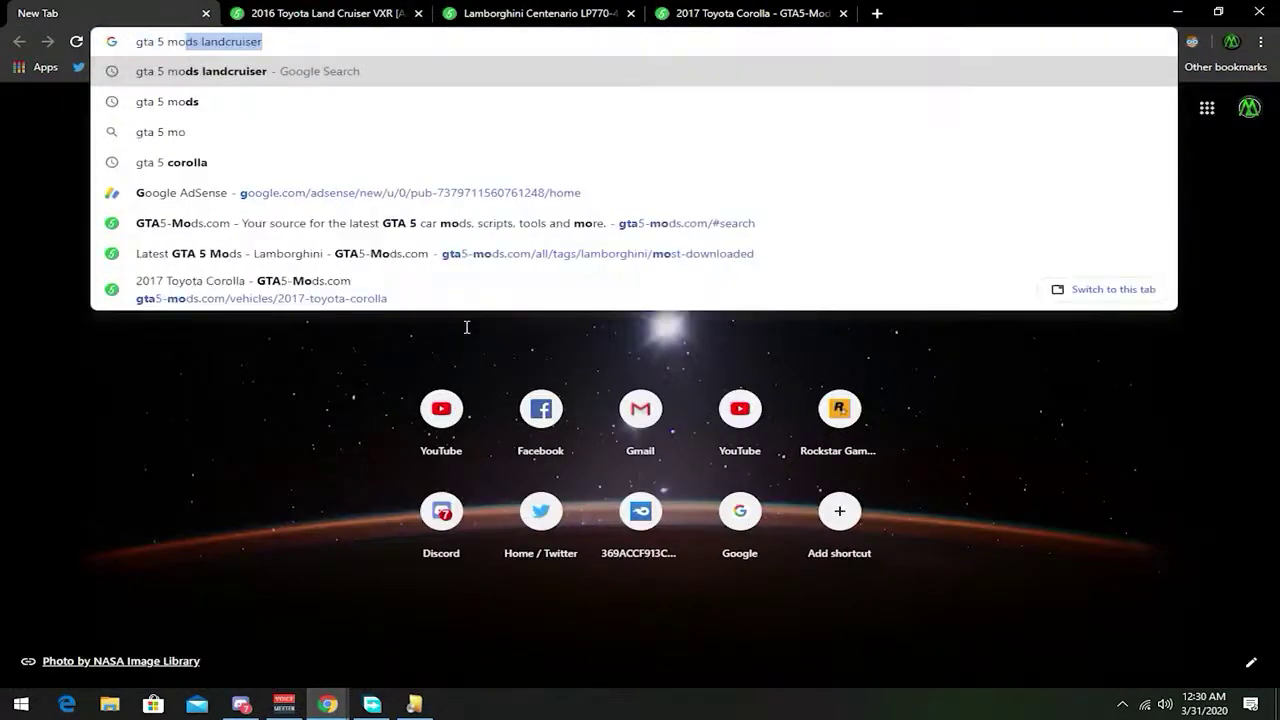
pyautogui.press('Return')
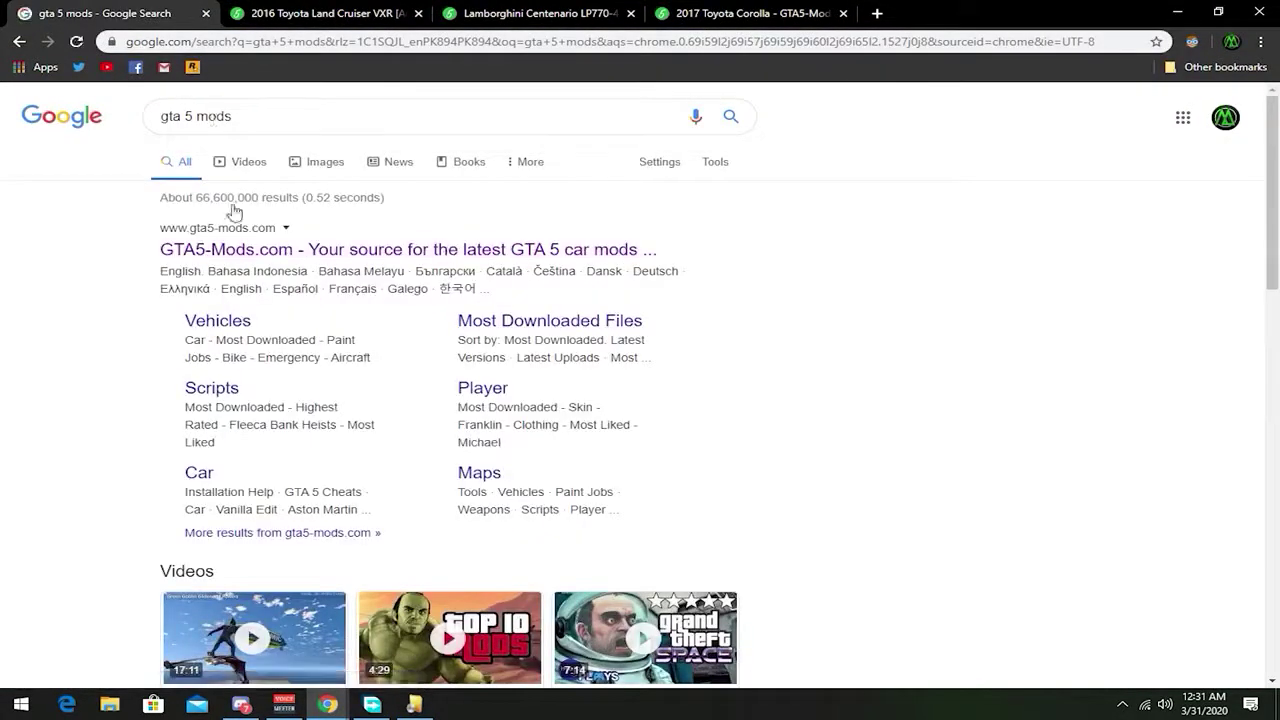
pyautogui.click(306, 257)
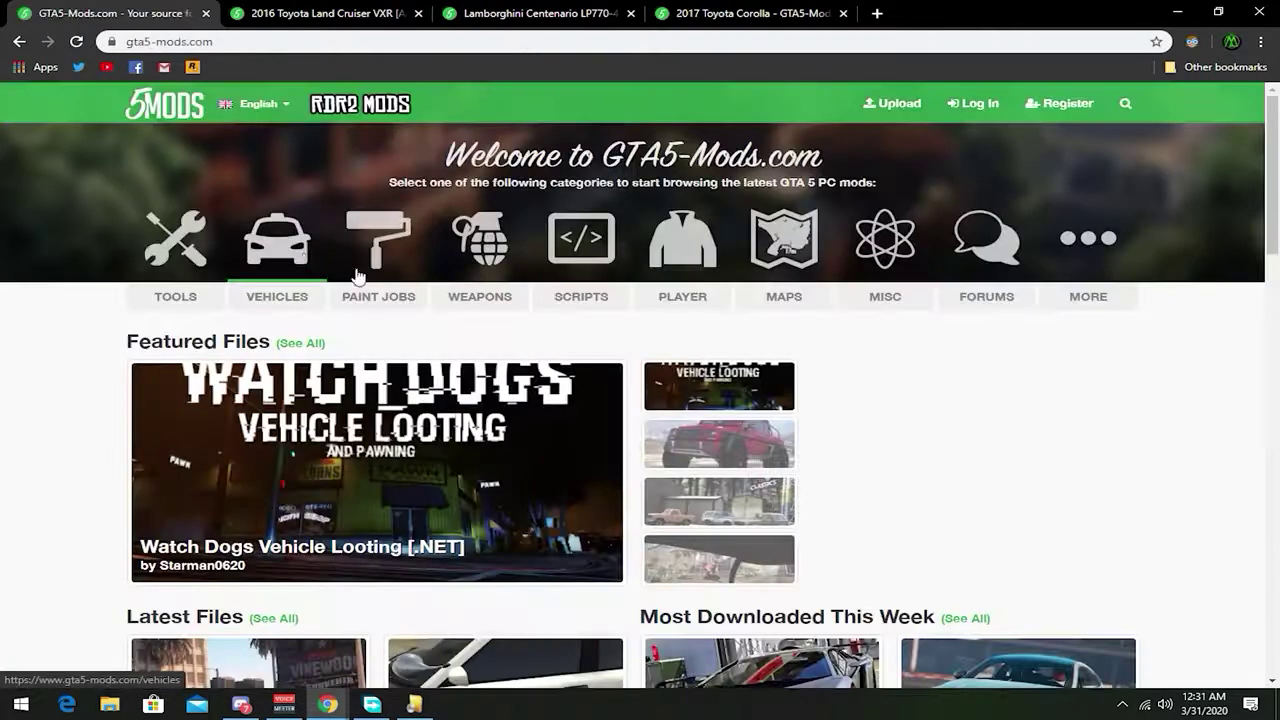
# Step: Look over the GTA5-Mods.com home page, open its mod search field and close the page
pyautogui.scroll(-2, 701, 288)
pyautogui.scroll(2, 701, 288)
pyautogui.click(1125, 104)
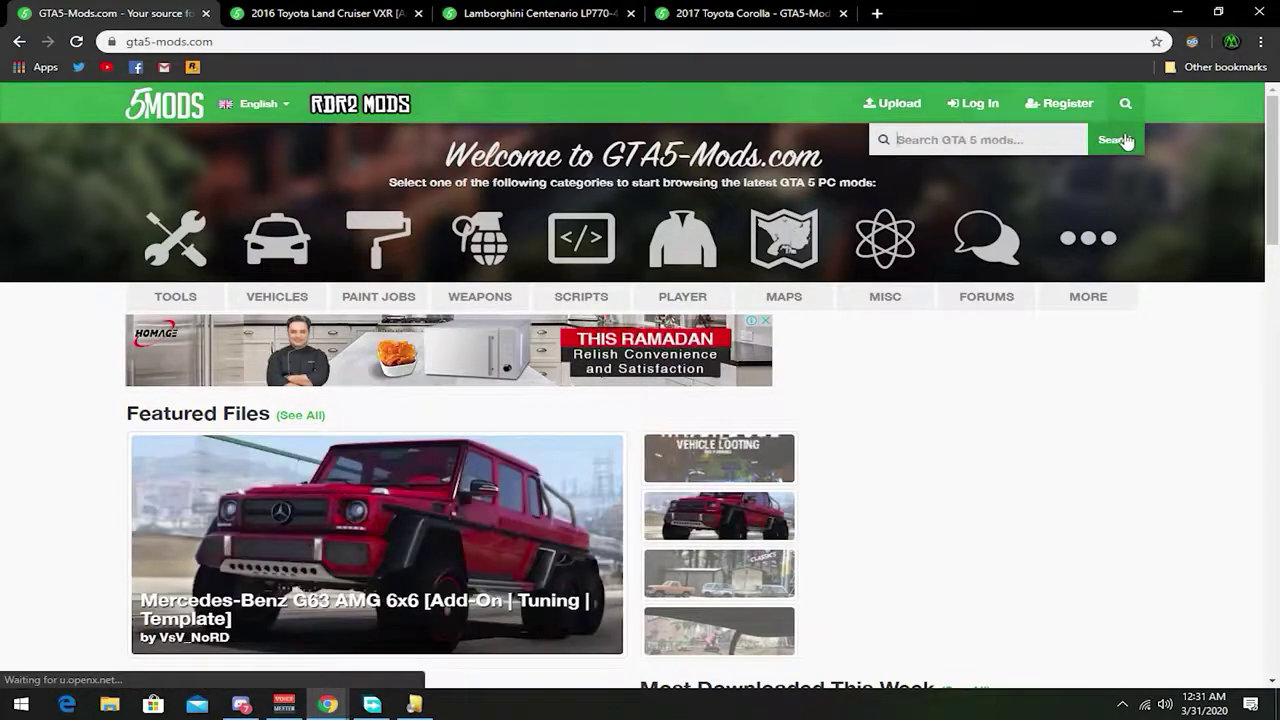
pyautogui.click(205, 13)
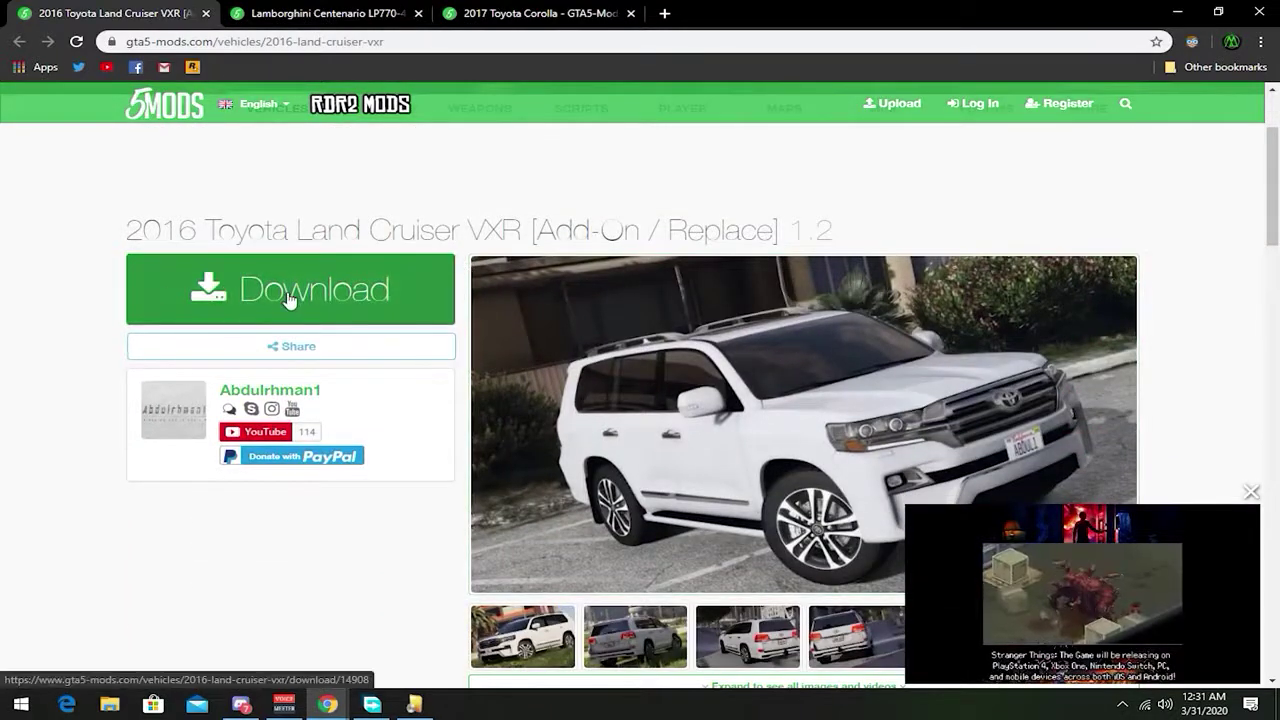
# Step: Compare the Lamborghini Centenario, 2017 Toyota Corolla and 2016 Toyota Land Cruiser mod pages for their Add-On or Replace labels
pyautogui.click(323, 13)
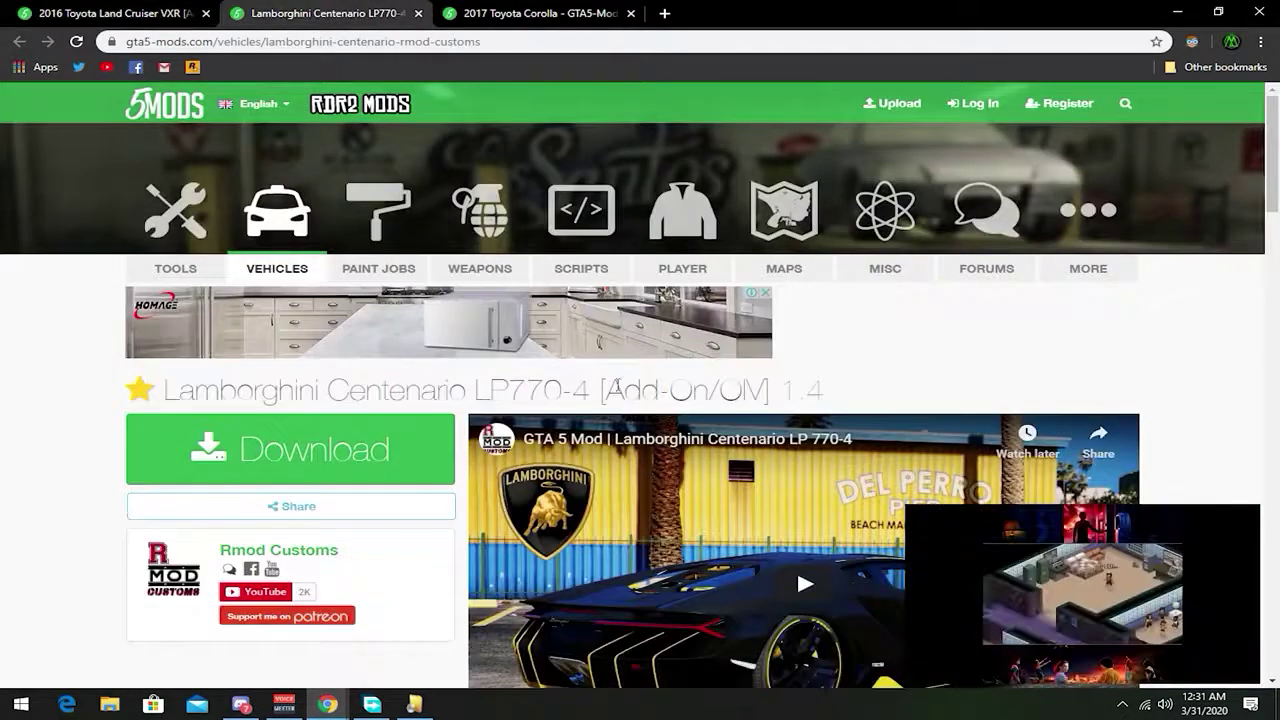
pyautogui.scroll(-2, 657, 403)
pyautogui.hotkey('ctrl', 'Tab')
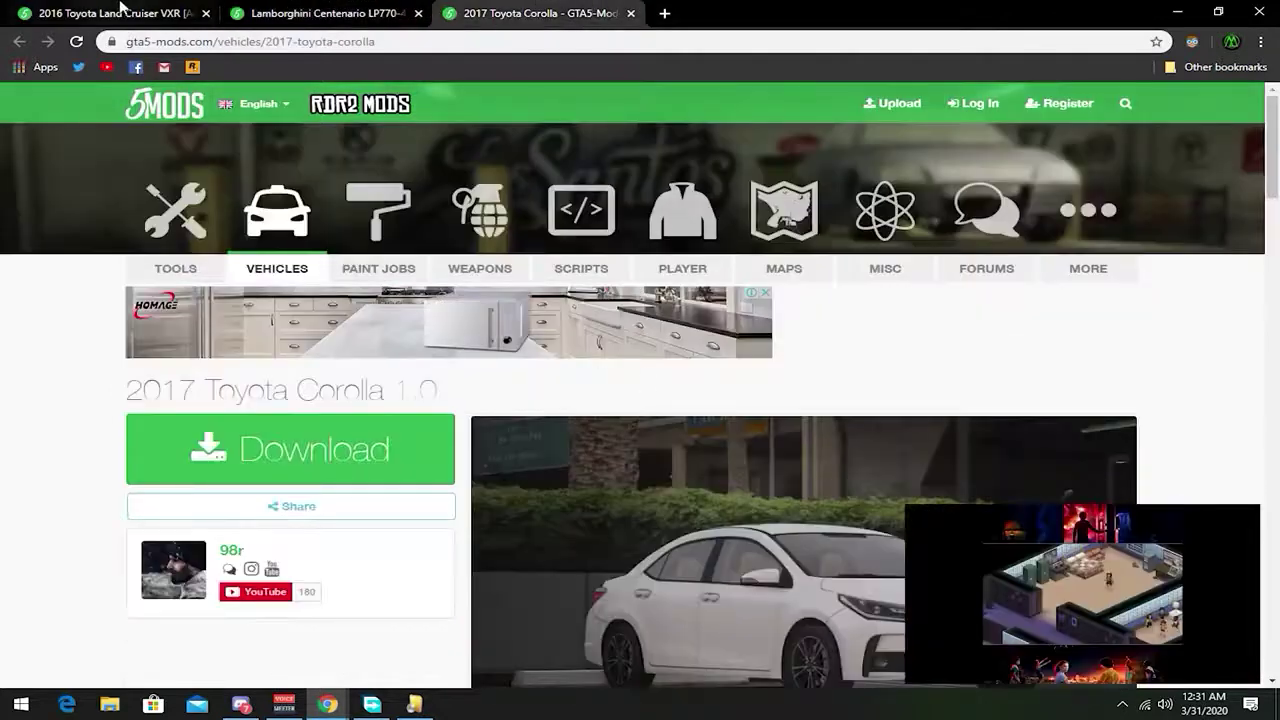
pyautogui.hotkey('ctrl', 'Tab')
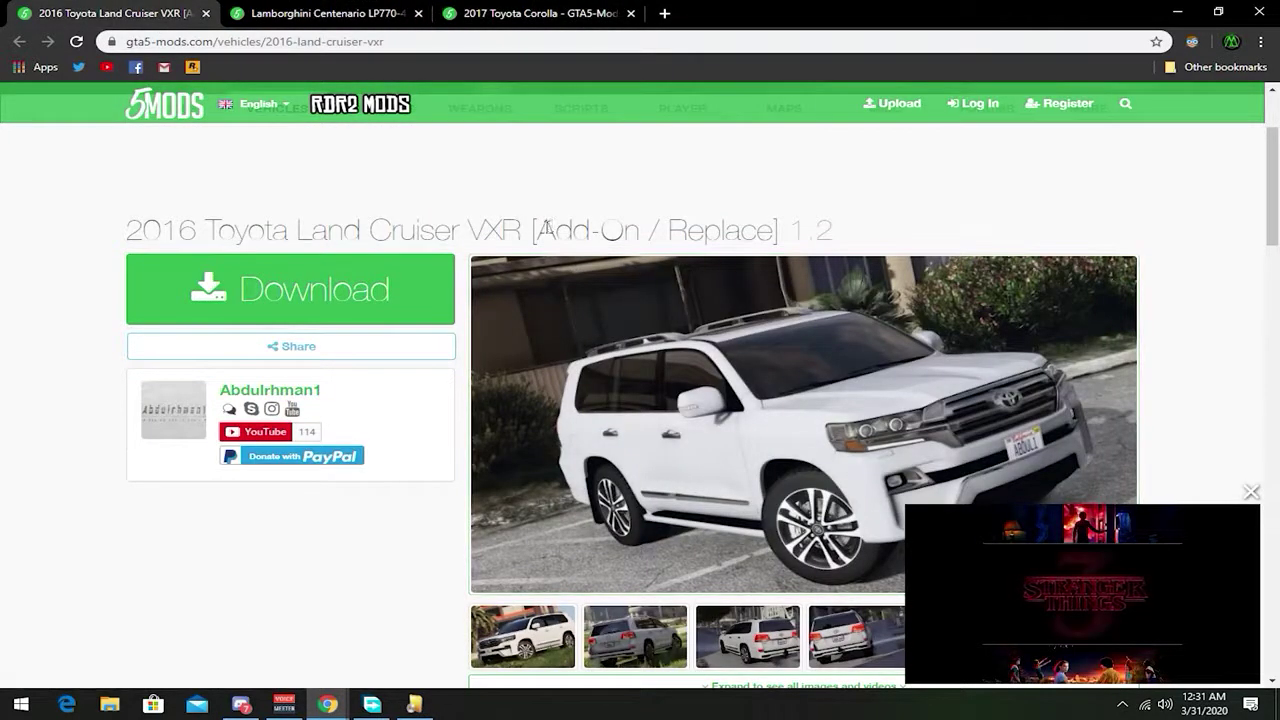
pyautogui.moveTo(536, 230); pyautogui.dragTo(772, 230)
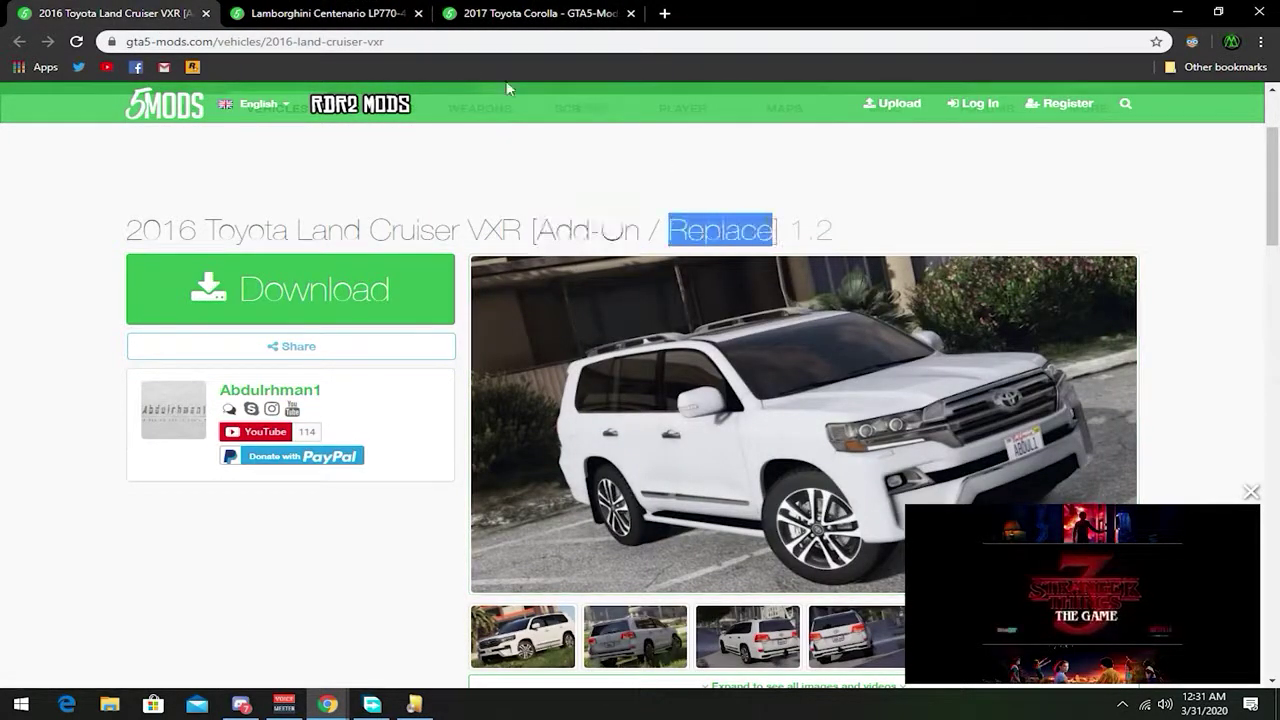
pyautogui.click(486, 12)
pyautogui.click(289, 12)
pyautogui.moveTo(708, 148); pyautogui.dragTo(840, 131)
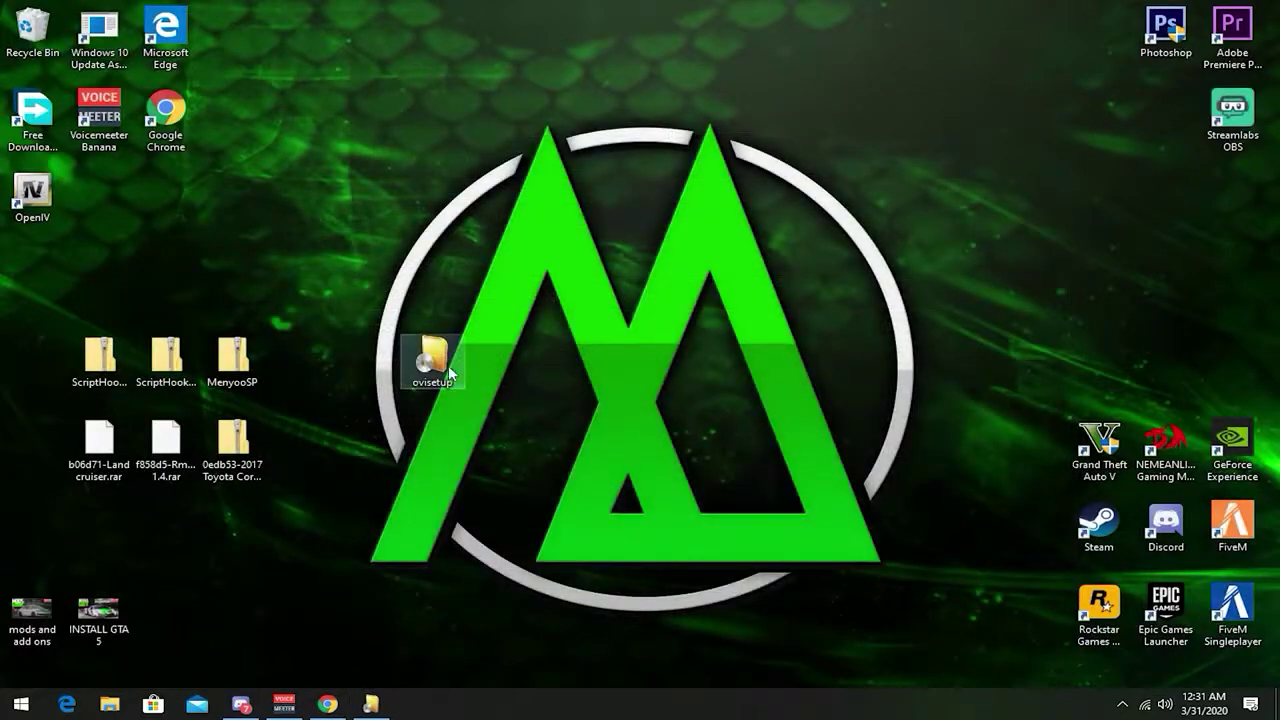
# Step: Close the completed OpenIV installer and arrange the desktop, placing ovisetup below Voicemeeter Banana and the OpenIV shortcut above GeForce Experience
pyautogui.moveTo(448, 365); pyautogui.dragTo(108, 200)
pyautogui.click(371, 705)
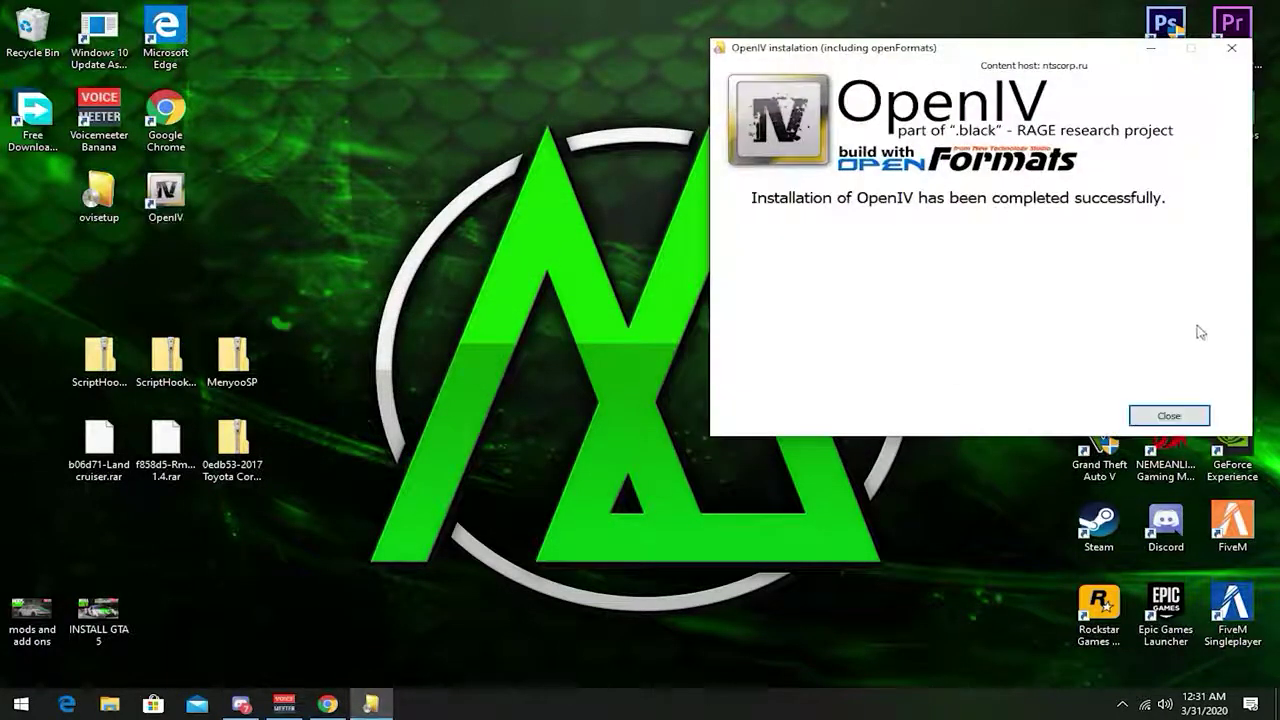
pyautogui.click(1169, 415)
pyautogui.moveTo(166, 195); pyautogui.dragTo(1232, 362)
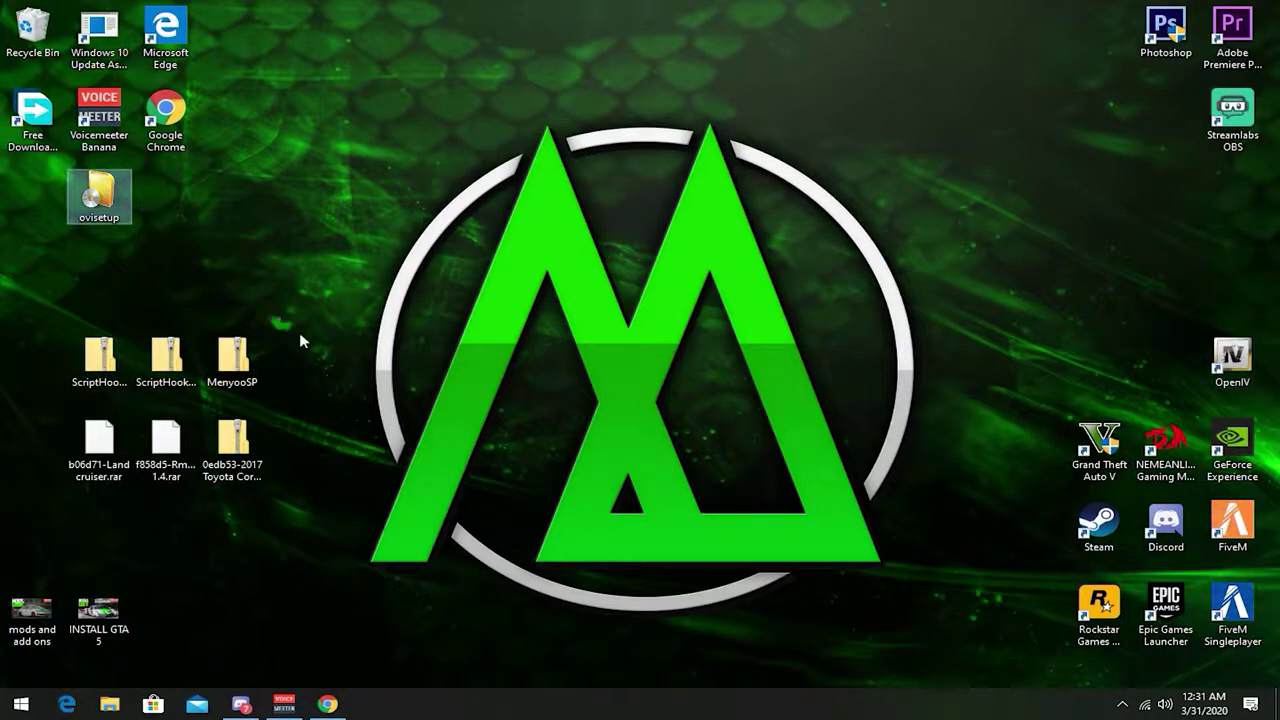
# Step: Extract the ScriptHookVDotNet archive with 7-Zip into a ScriptHookVDotNet folder on the desktop
pyautogui.moveTo(90, 360); pyautogui.dragTo(579, 247)
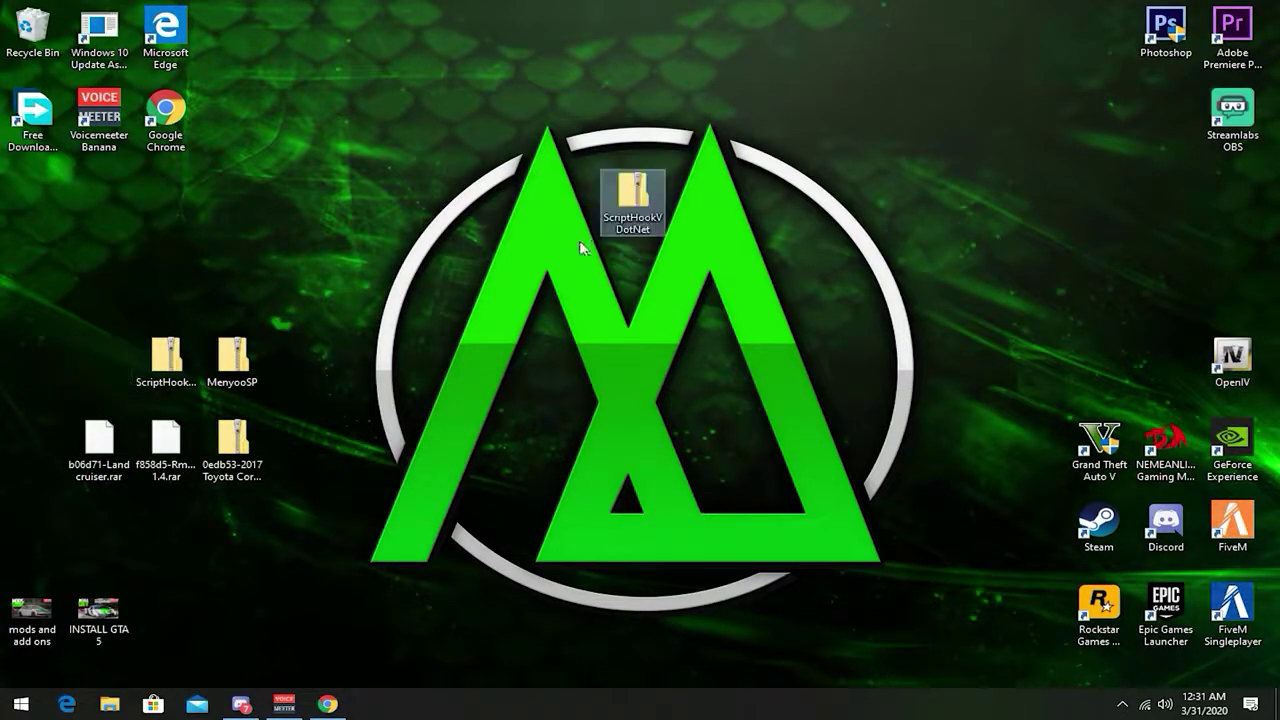
pyautogui.rightClick(630, 226)
pyautogui.moveTo(700, 273)
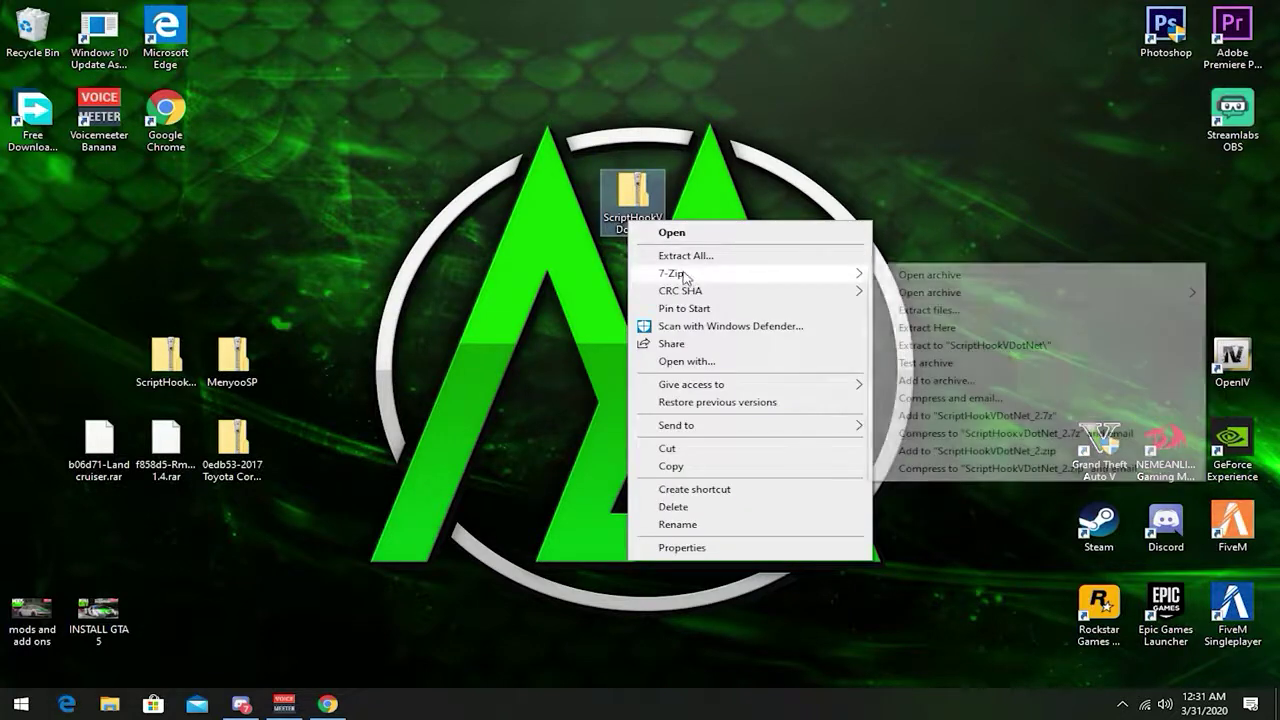
pyautogui.click(928, 311)
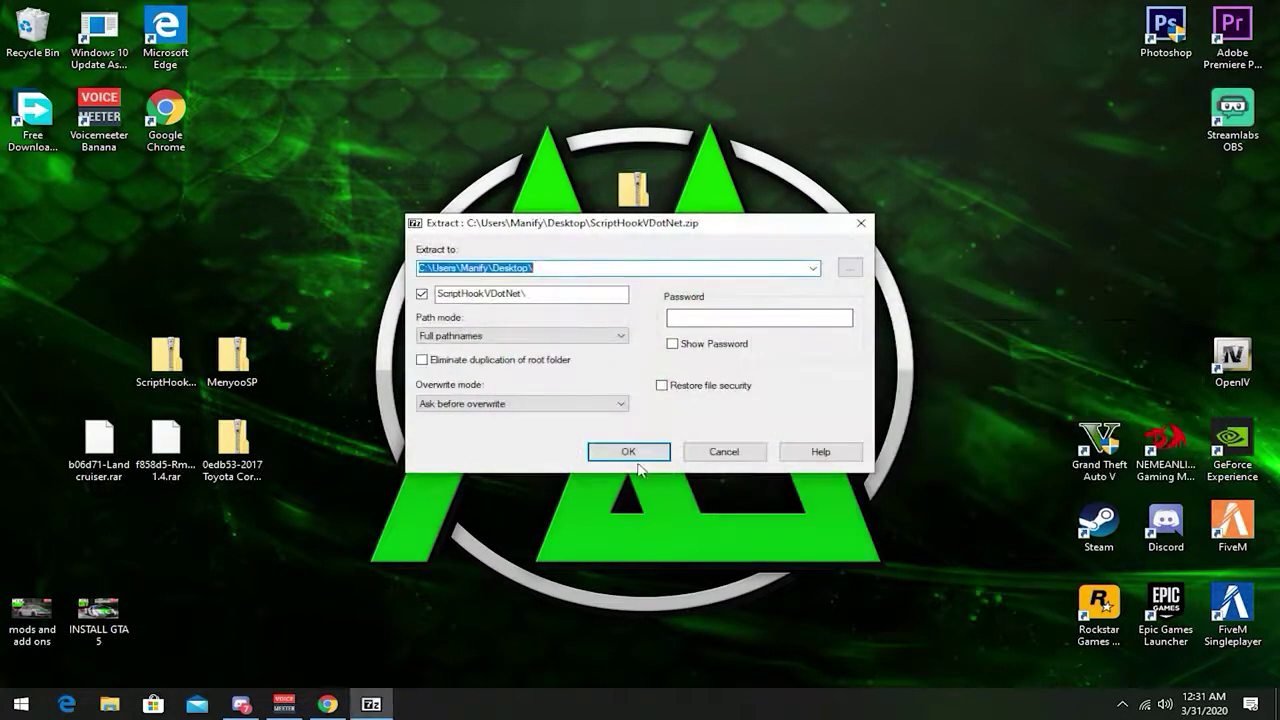
pyautogui.click(634, 456)
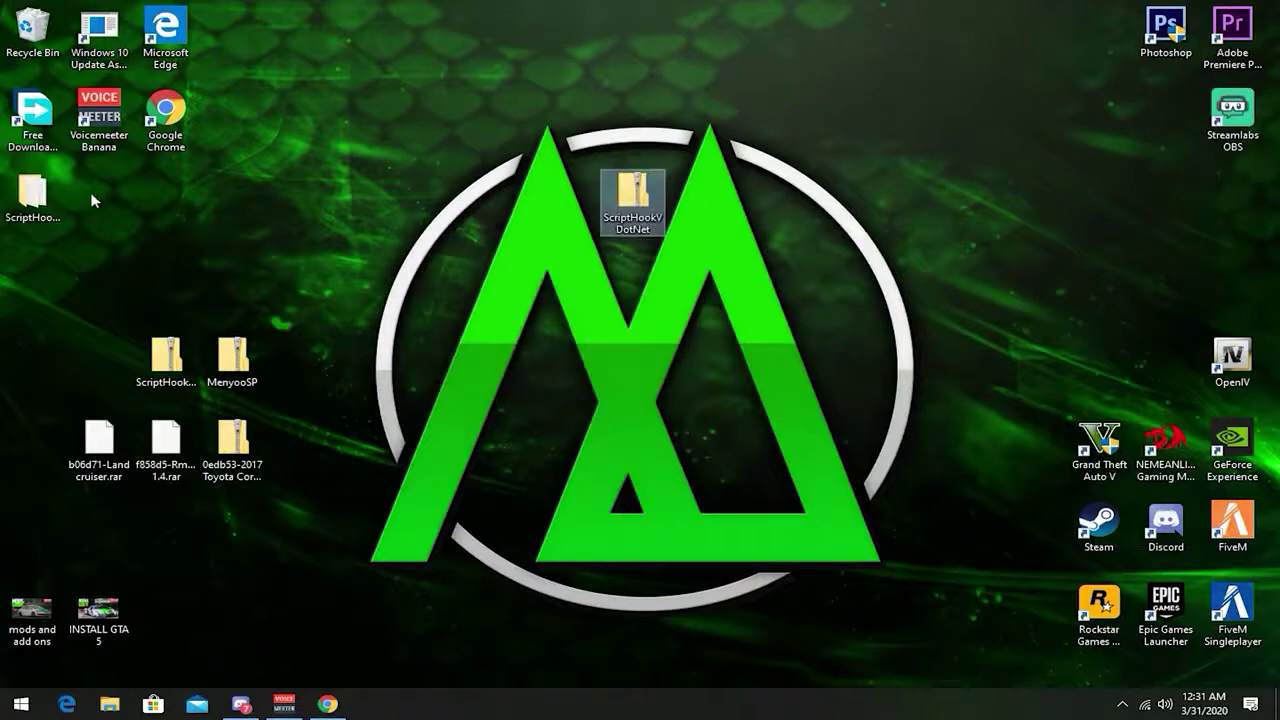
# Step: Delete the ScriptHookVDotNet zip archive and open the extracted folder
pyautogui.moveTo(40, 198); pyautogui.dragTo(563, 200)
pyautogui.press('Delete')
pyautogui.doubleClick(563, 200)
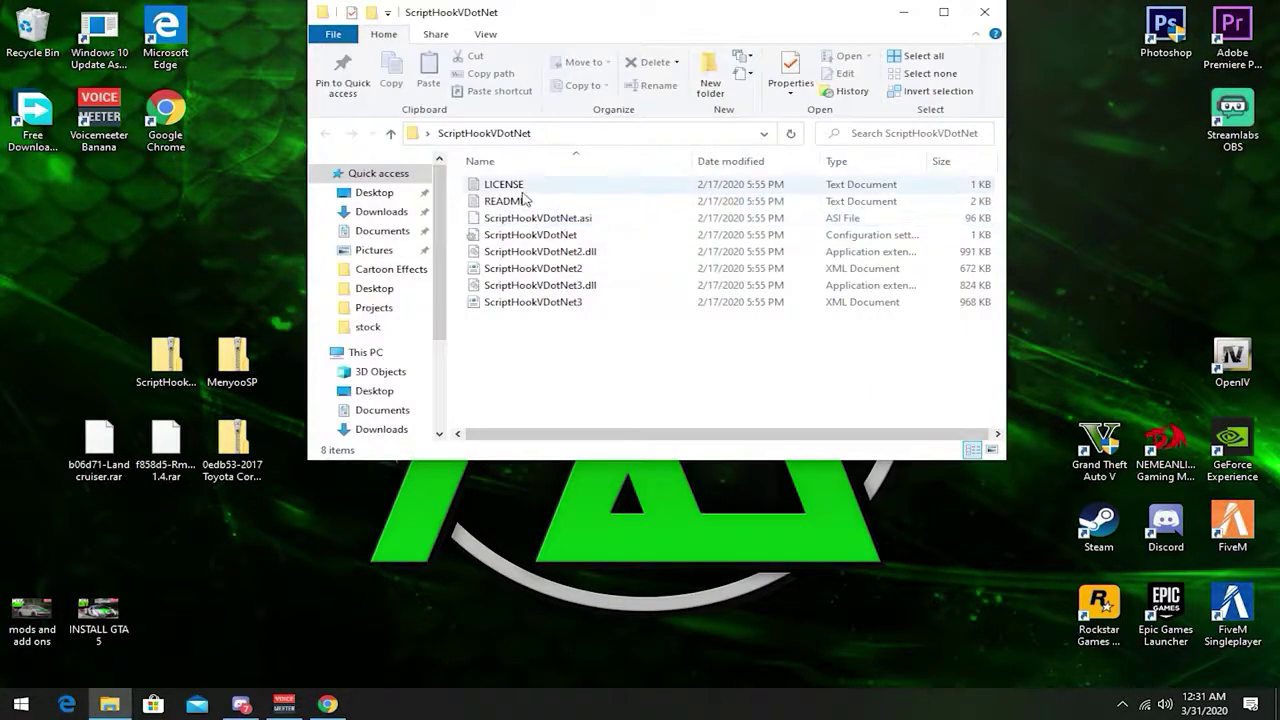
# Step: Open the Grand Theft Auto V installation folder from its desktop shortcut and arrange it beside the ScriptHookVDotNet window
pyautogui.rightClick(1103, 450)
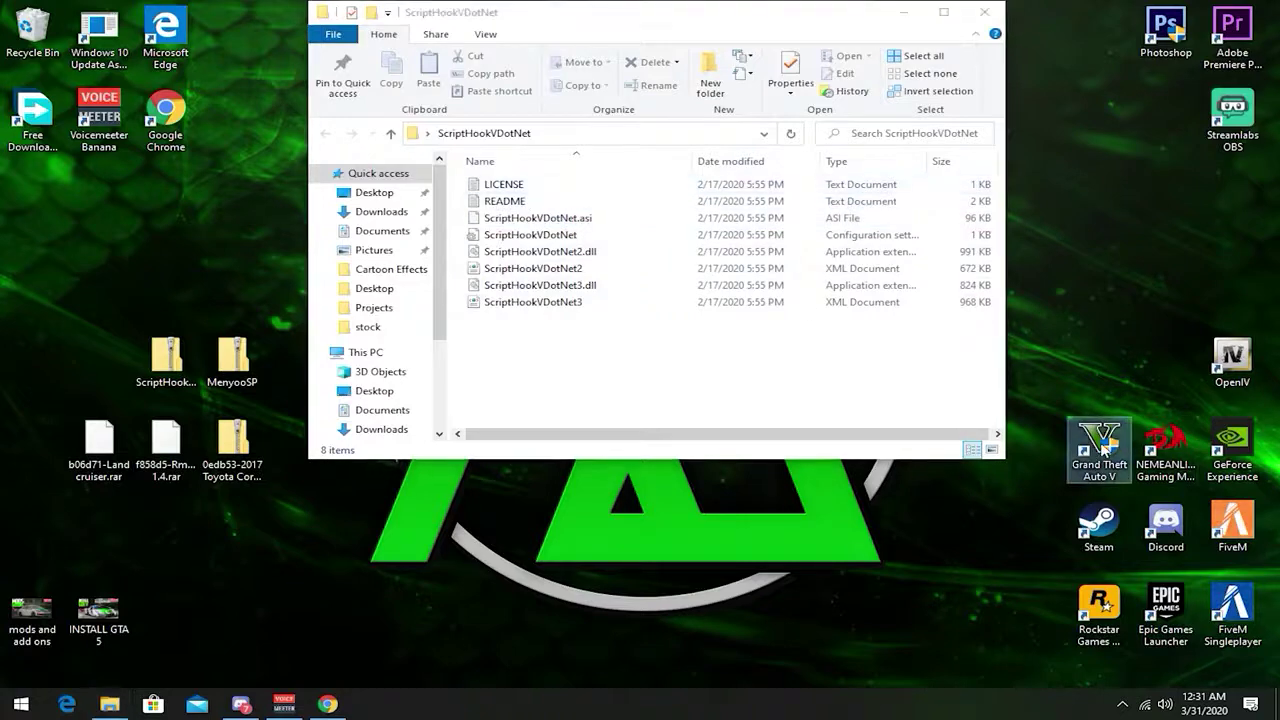
pyautogui.click(1118, 139)
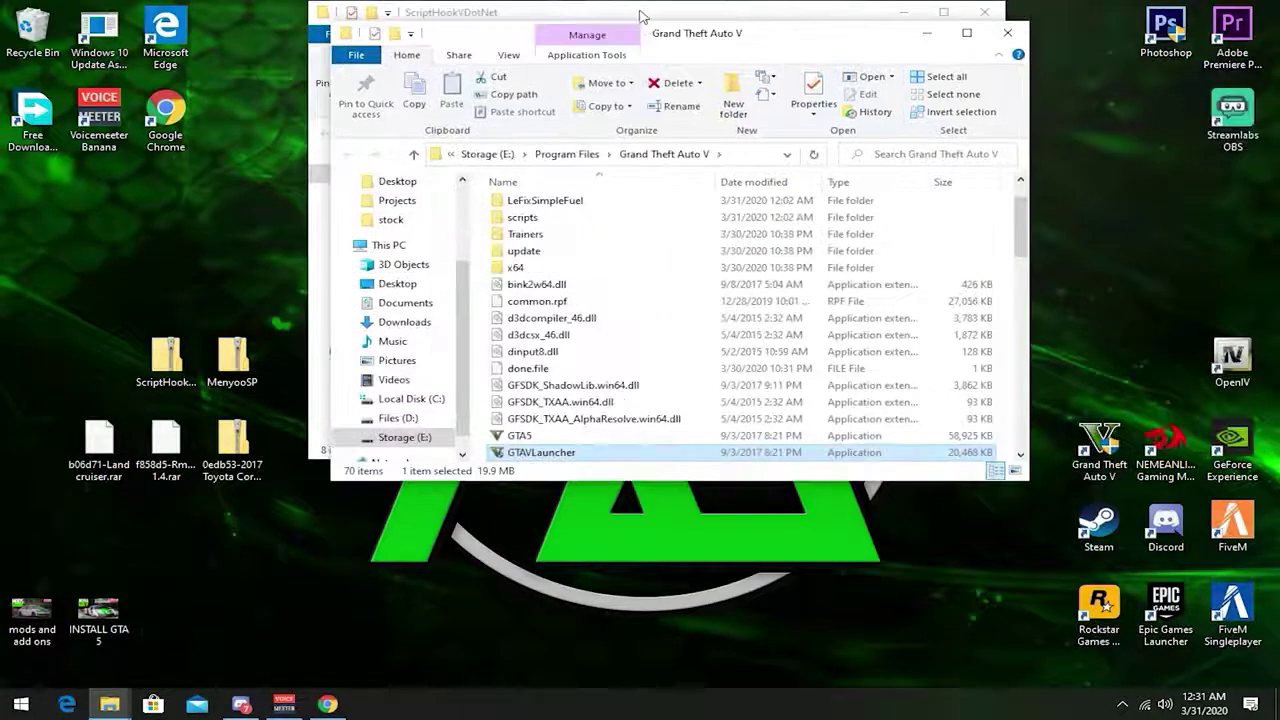
pyautogui.moveTo(708, 47); pyautogui.dragTo(1003, 89)
pyautogui.moveTo(775, 13); pyautogui.dragTo(457, 95)
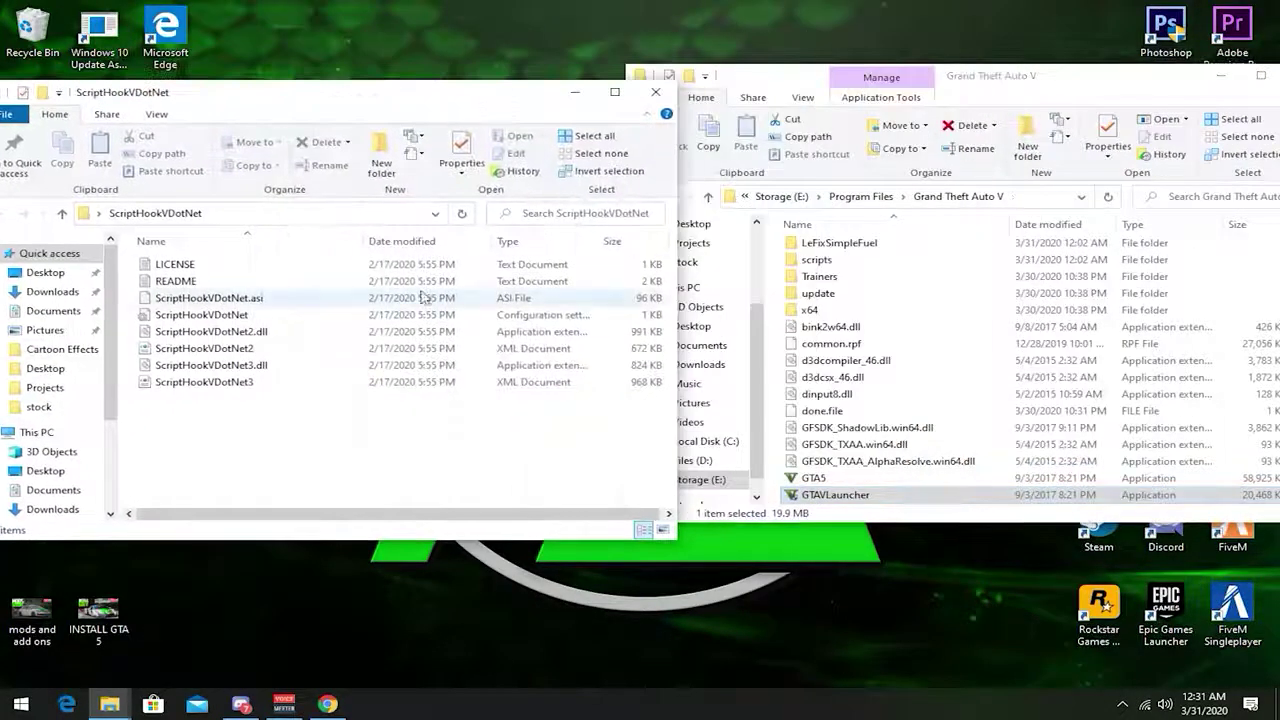
# Step: Copy the six ScriptHookVDotNet files, without LICENSE and README, into the Grand Theft Auto V folder, replacing existing copies, and close the source window
pyautogui.click(240, 383)
pyautogui.moveTo(245, 372); pyautogui.dragTo(232, 405)
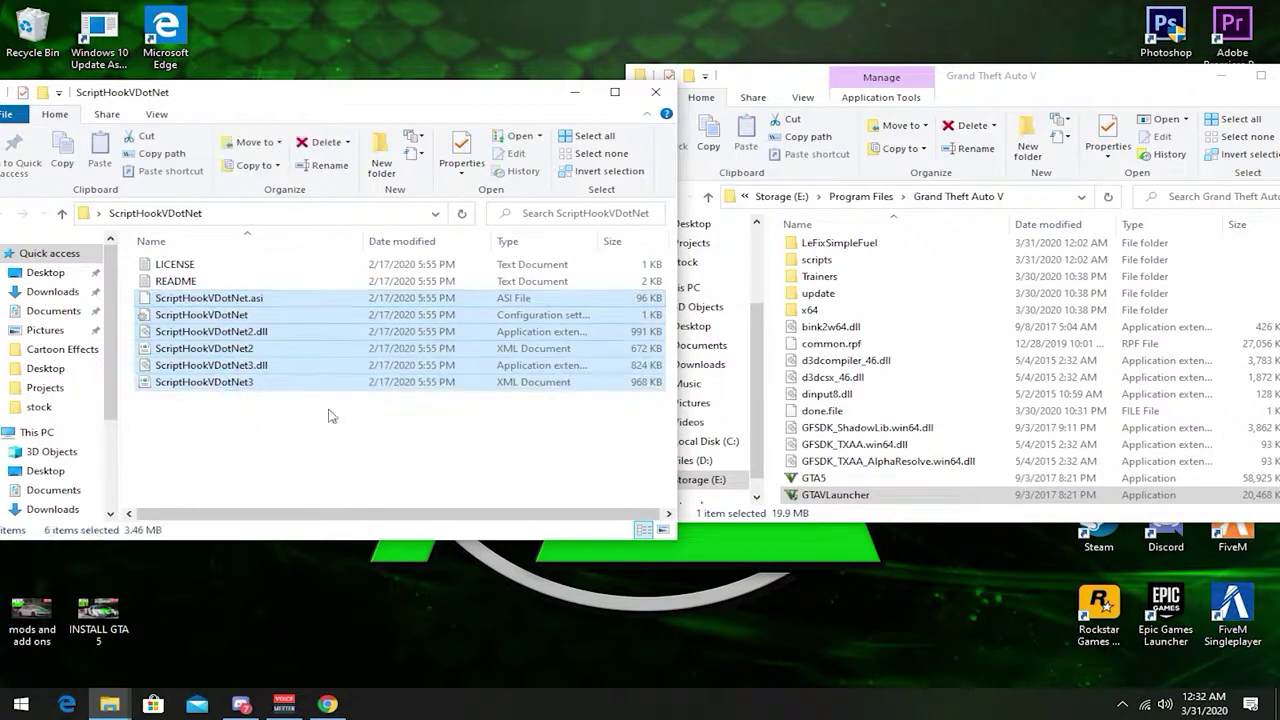
pyautogui.moveTo(213, 340); pyautogui.dragTo(774, 342)
pyautogui.click(668, 230)
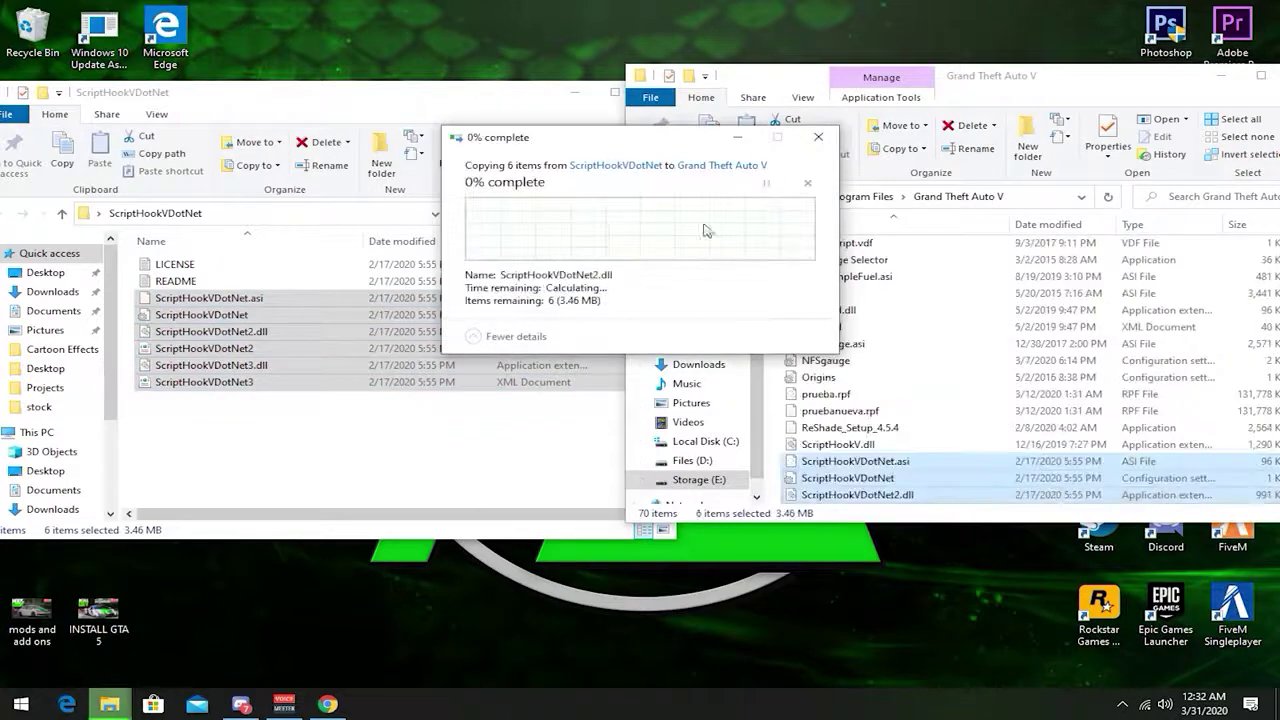
pyautogui.click(482, 104)
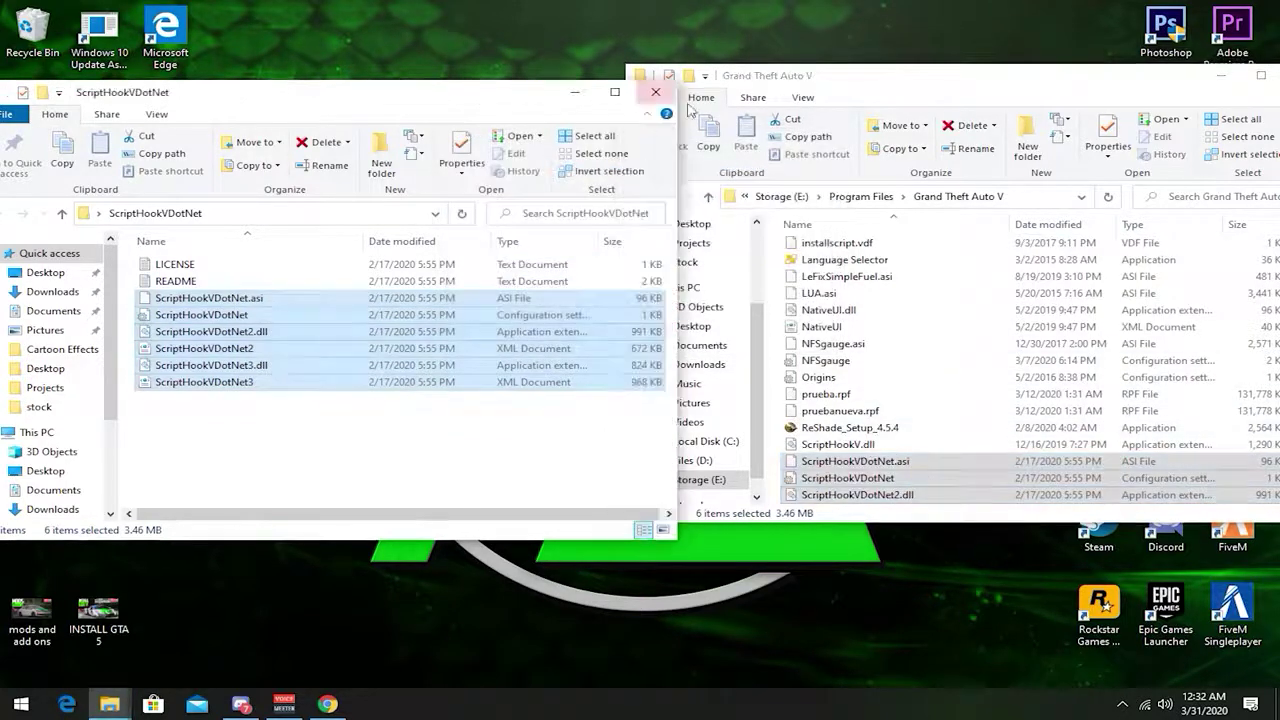
pyautogui.click(656, 91)
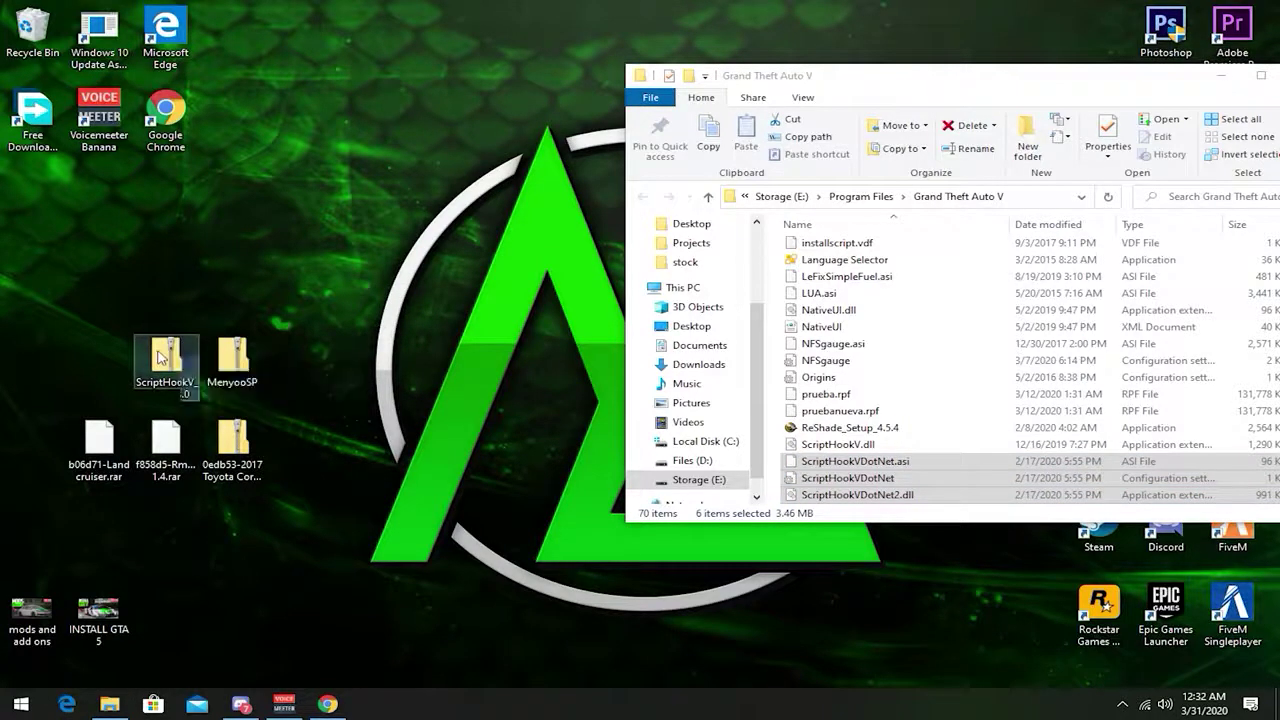
# Step: Extract the ScriptHookV_1.0.1868.0 archive with 7-Zip into its own folder on the desktop
pyautogui.moveTo(160, 358); pyautogui.dragTo(356, 195)
pyautogui.rightClick(375, 180)
pyautogui.moveTo(482, 240)
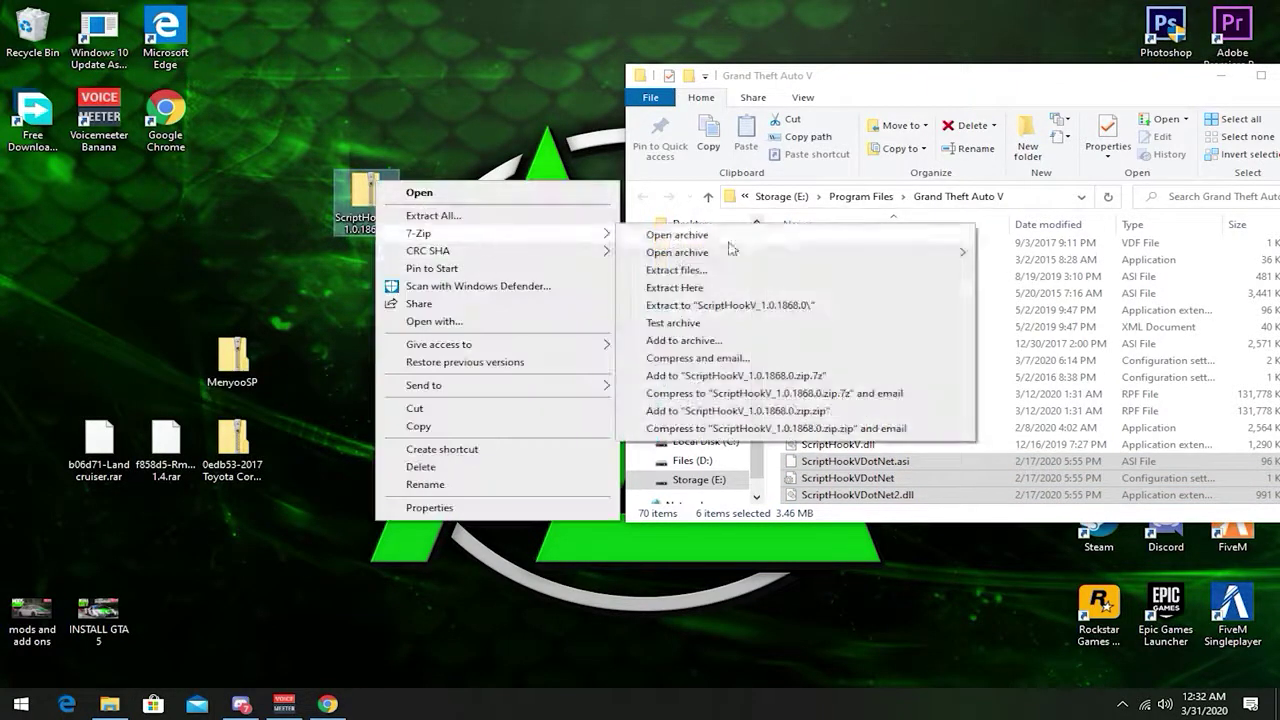
pyautogui.click(660, 269)
pyautogui.click(632, 450)
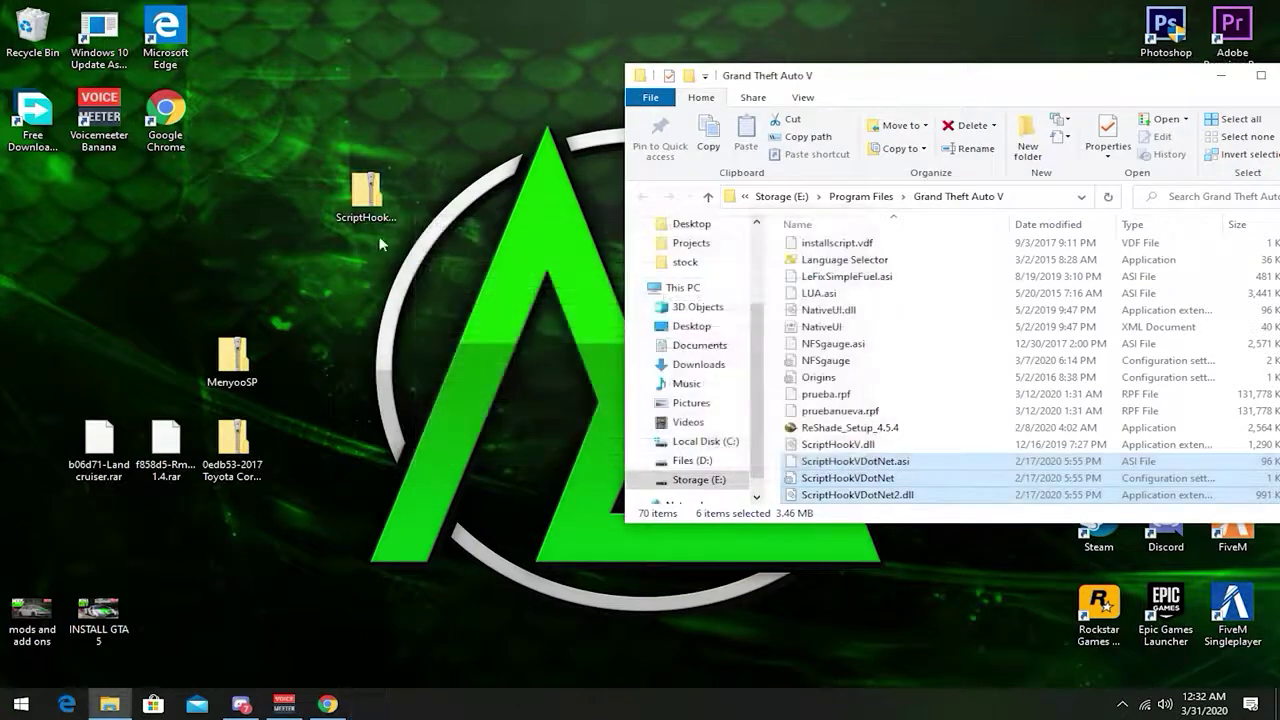
# Step: Copy dinput8.dll and ScriptHookV.dll from the extracted ScriptHookV bin folder into the Grand Theft Auto V folder, replacing existing copies, and close the source window
pyautogui.moveTo(33, 197); pyautogui.dragTo(507, 280)
pyautogui.doubleClick(500, 278)
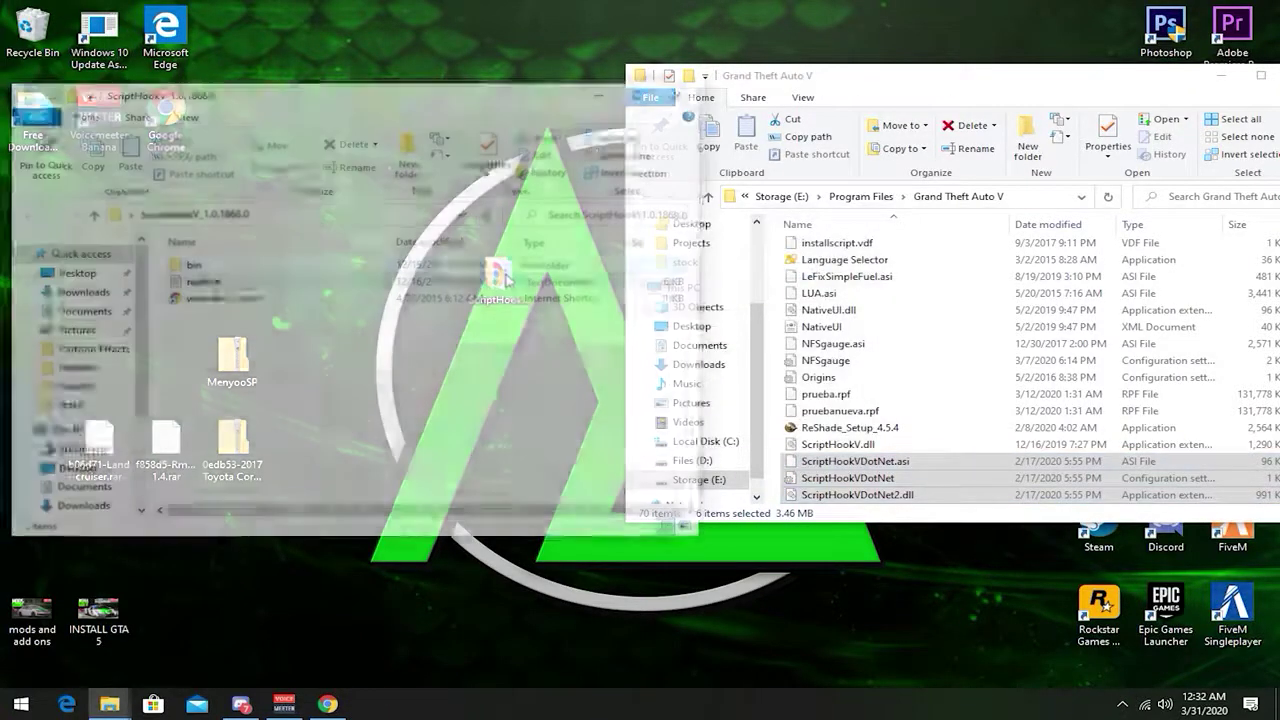
pyautogui.doubleClick(190, 264)
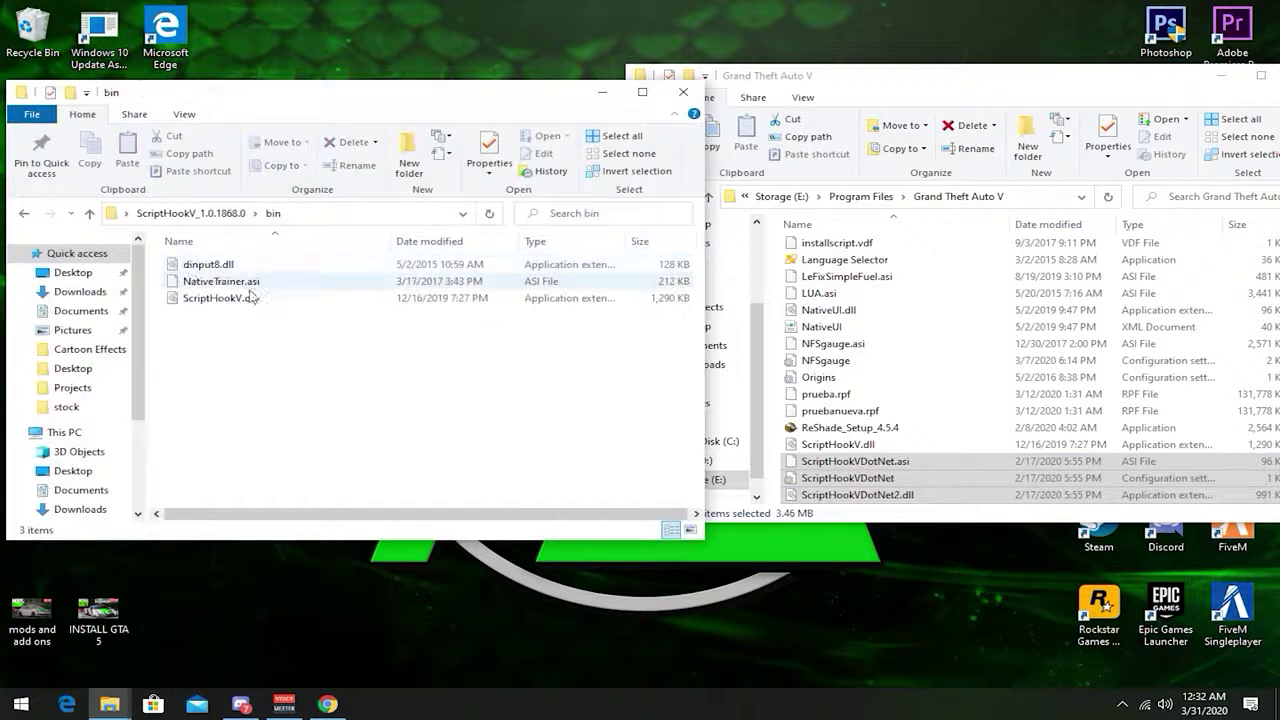
pyautogui.click(225, 265)
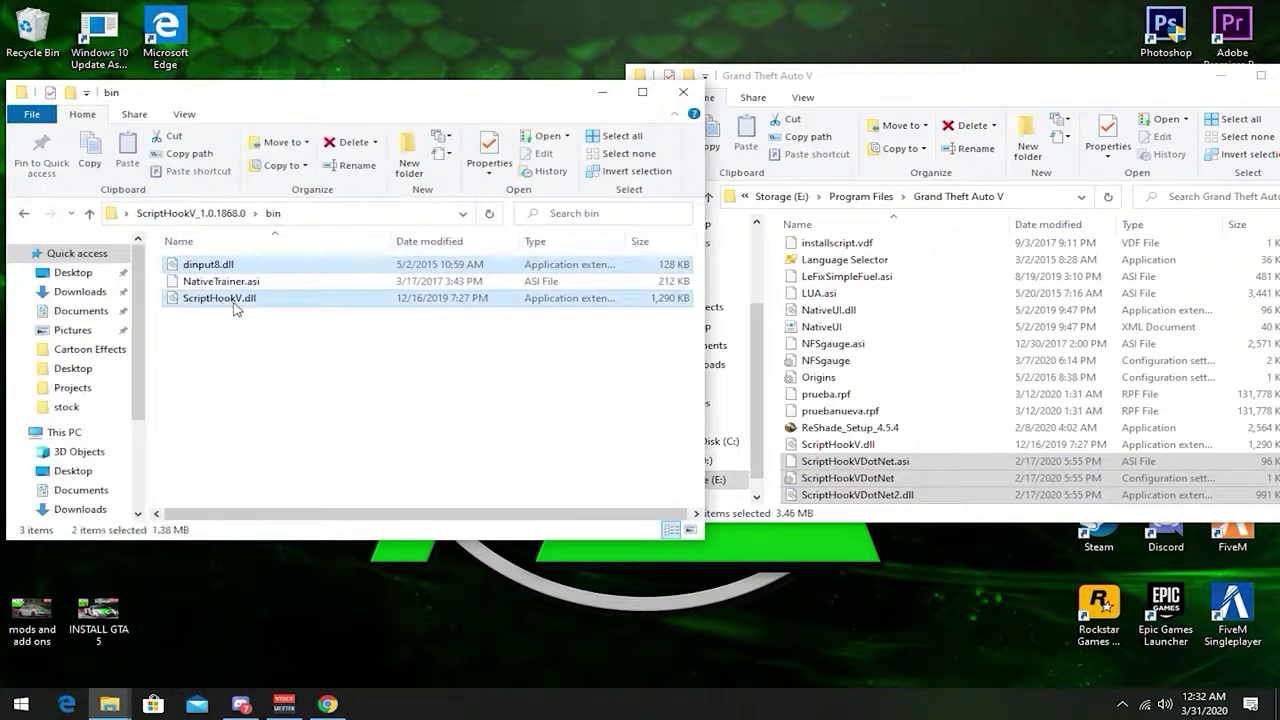
pyautogui.moveTo(225, 306); pyautogui.dragTo(766, 250)
pyautogui.click(745, 223)
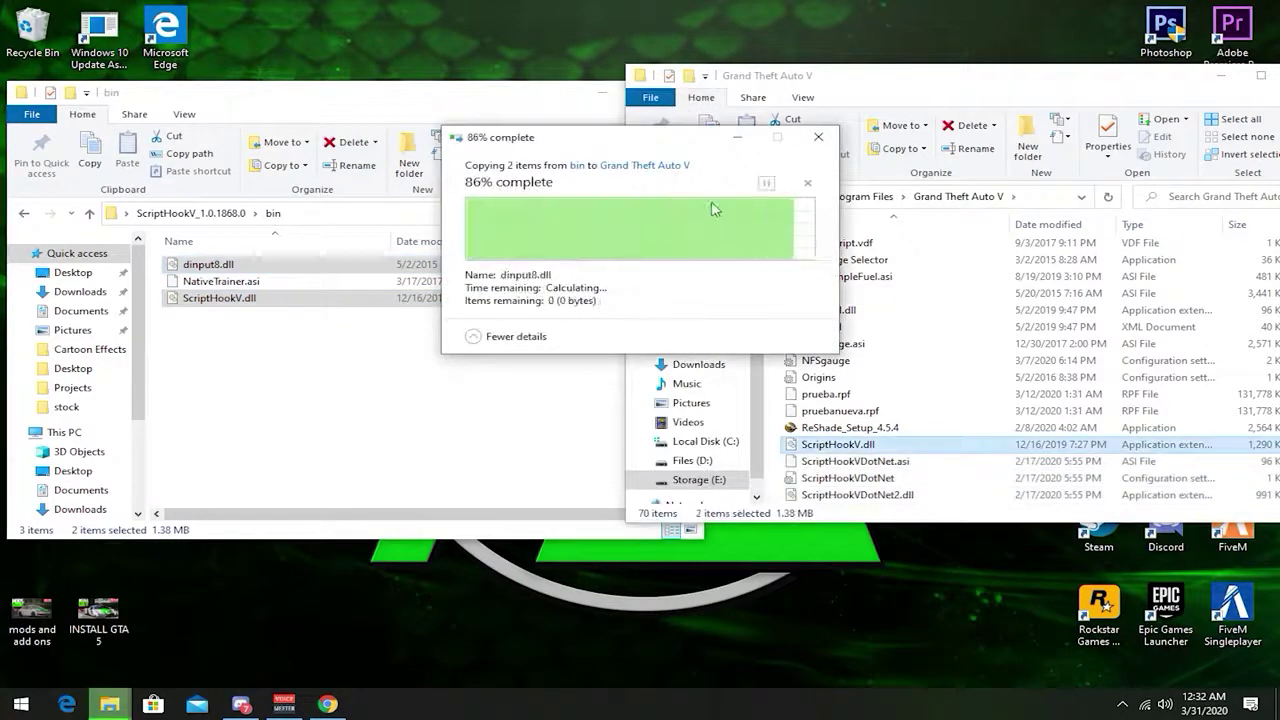
pyautogui.click(546, 86)
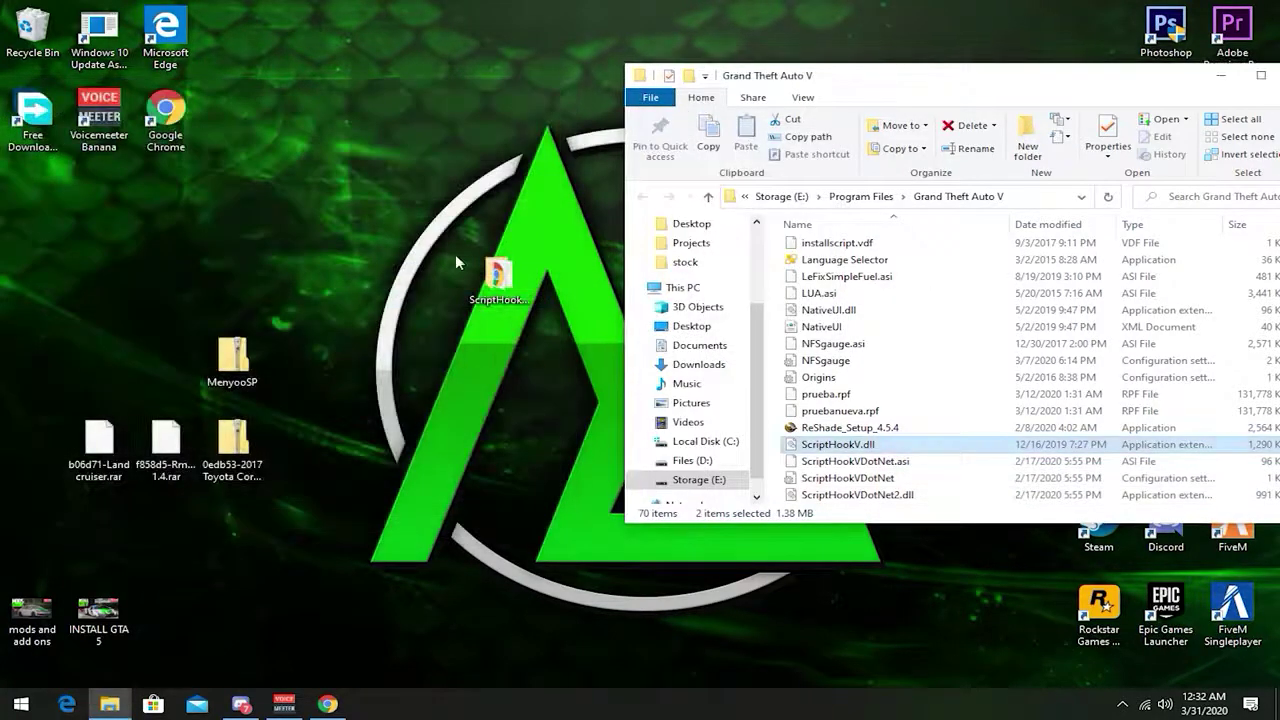
# Step: Extract the MenyooSP archive with 7-Zip into a MenyooSP folder on the desktop and delete the zip archive
pyautogui.moveTo(492, 275); pyautogui.dragTo(308, 204)
pyautogui.rightClick(309, 200)
pyautogui.moveTo(523, 250)
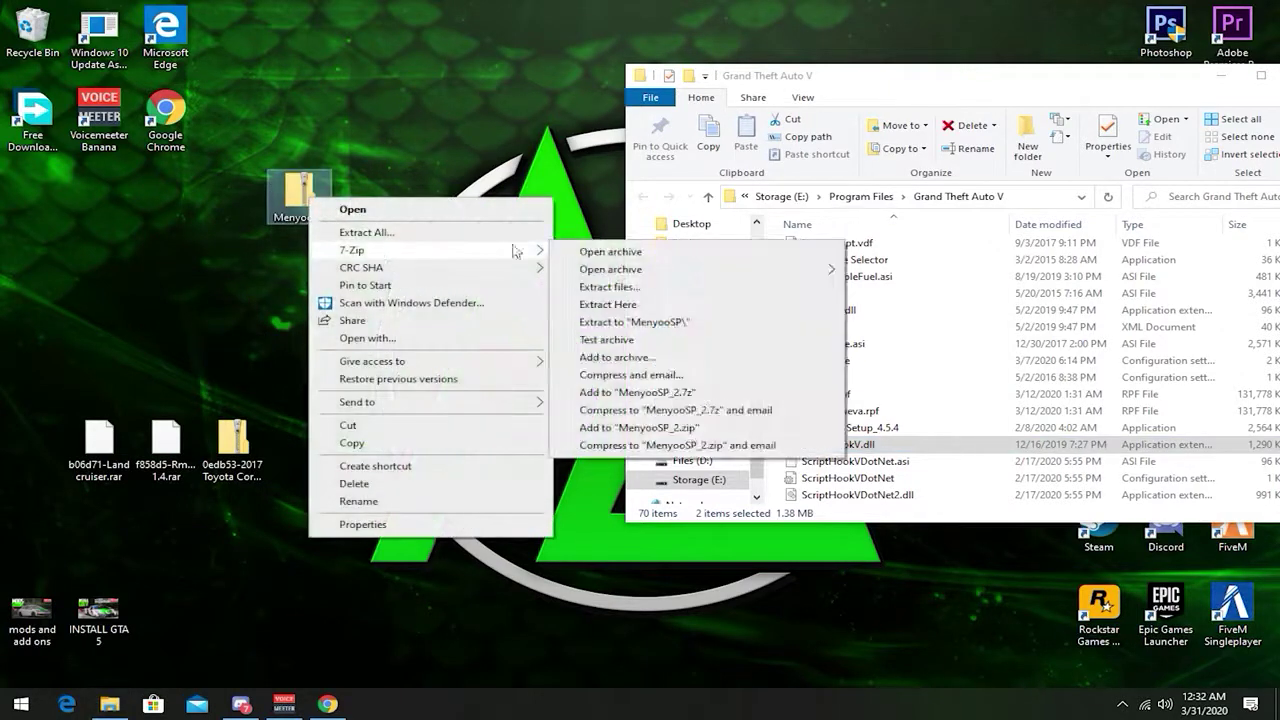
pyautogui.click(641, 290)
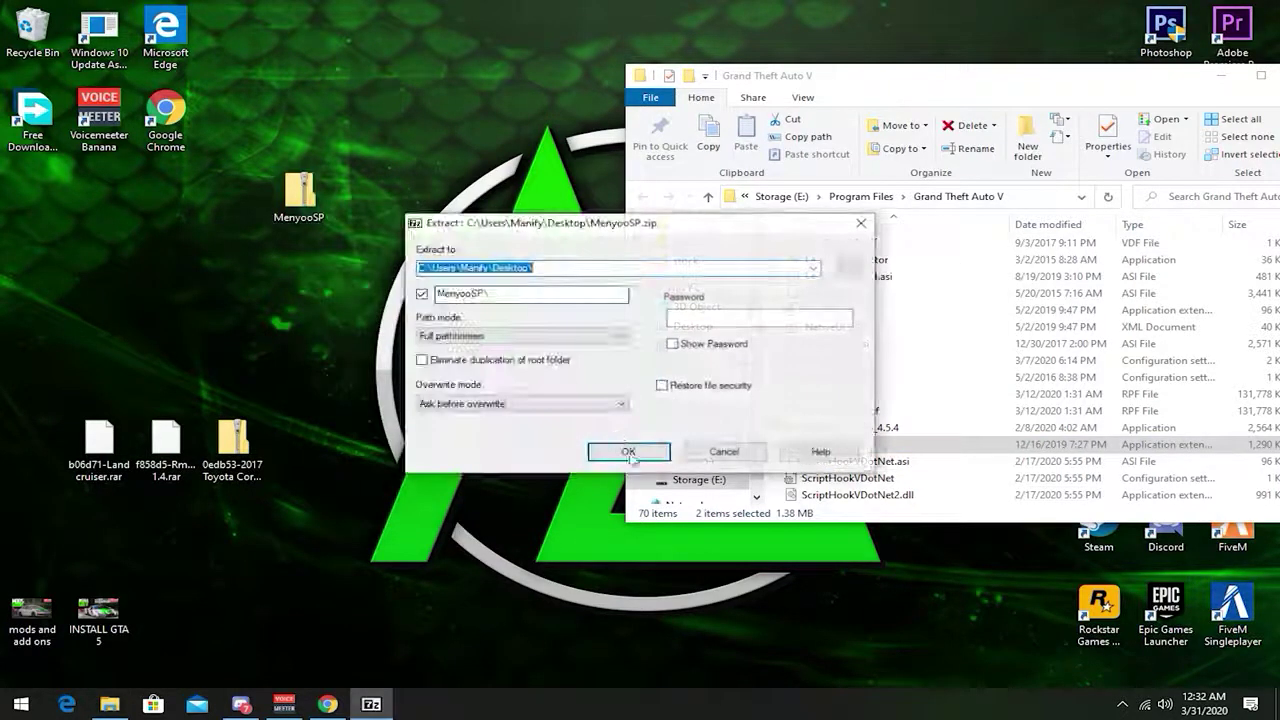
pyautogui.click(619, 449)
pyautogui.click(299, 195)
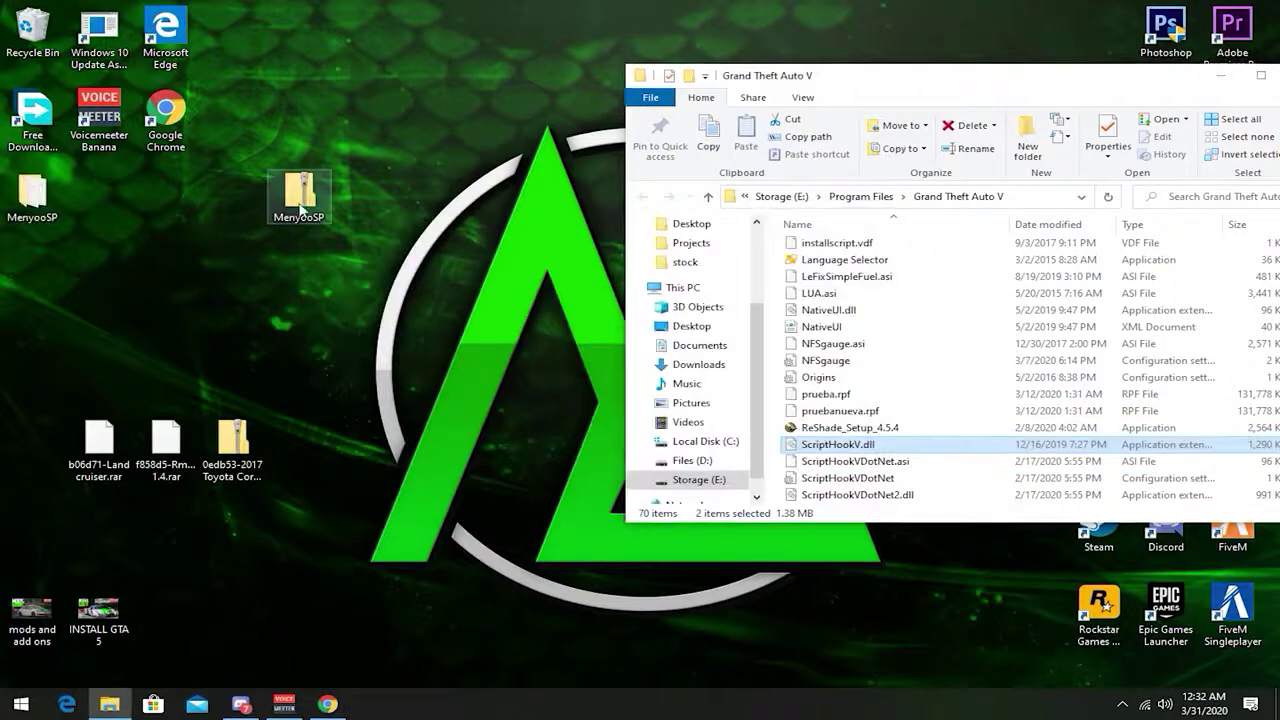
pyautogui.press('Delete')
# Step: Copy the menyooStuff folder and Menyoo.asi from the extracted MenyooSP folder into the Grand Theft Auto V folder and close the MenyooSP window
pyautogui.moveTo(32, 192); pyautogui.dragTo(437, 290)
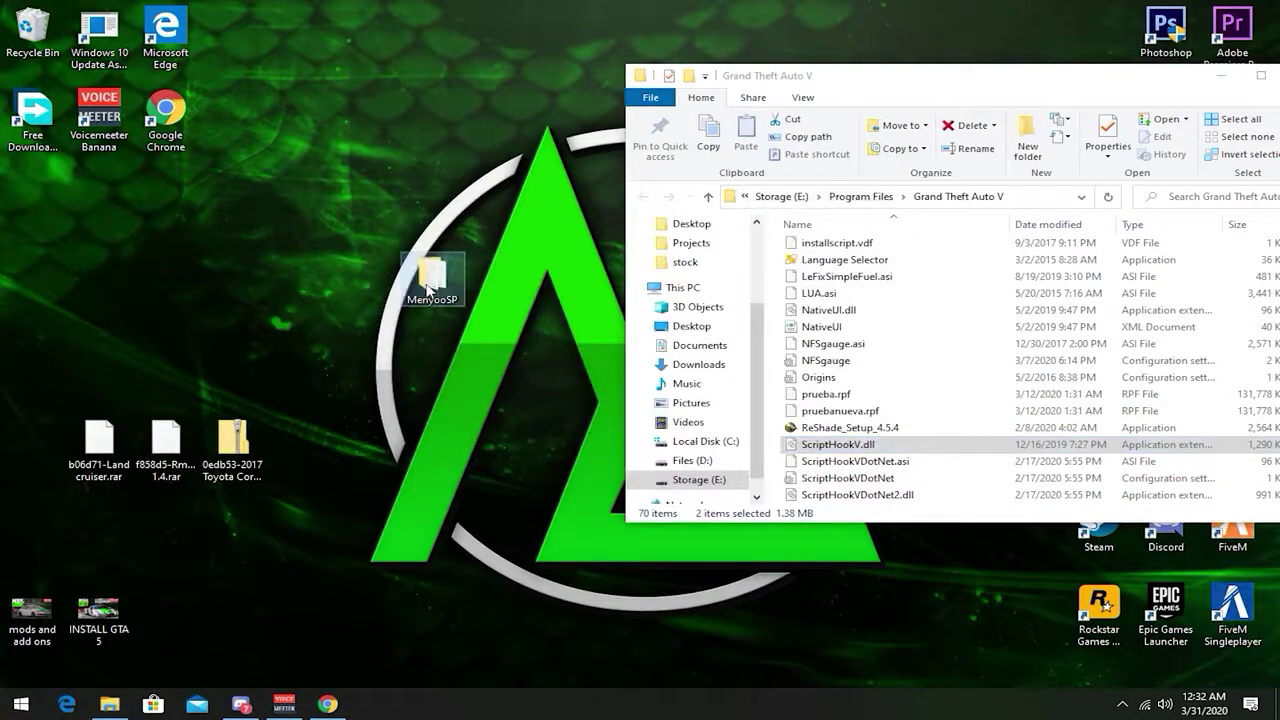
pyautogui.doubleClick(435, 285)
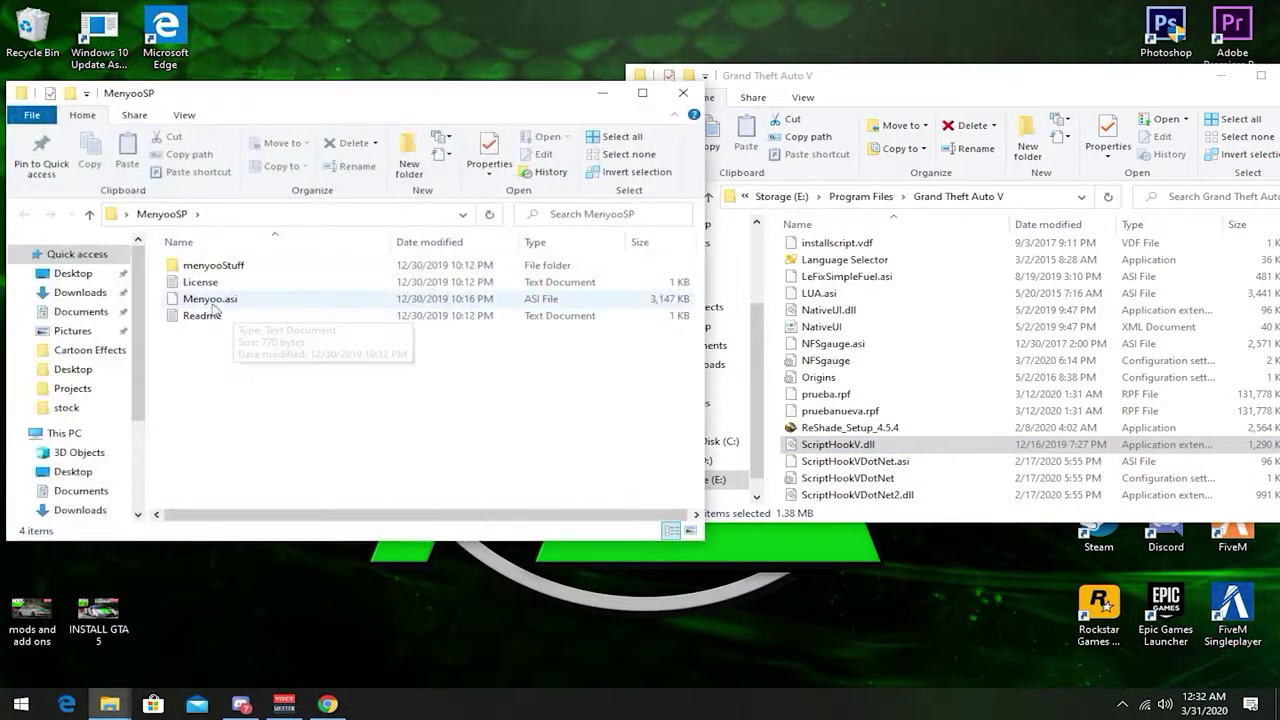
pyautogui.click(230, 300)
pyautogui.keyDown('ctrl'); pyautogui.click(238, 268); pyautogui.keyUp('ctrl')
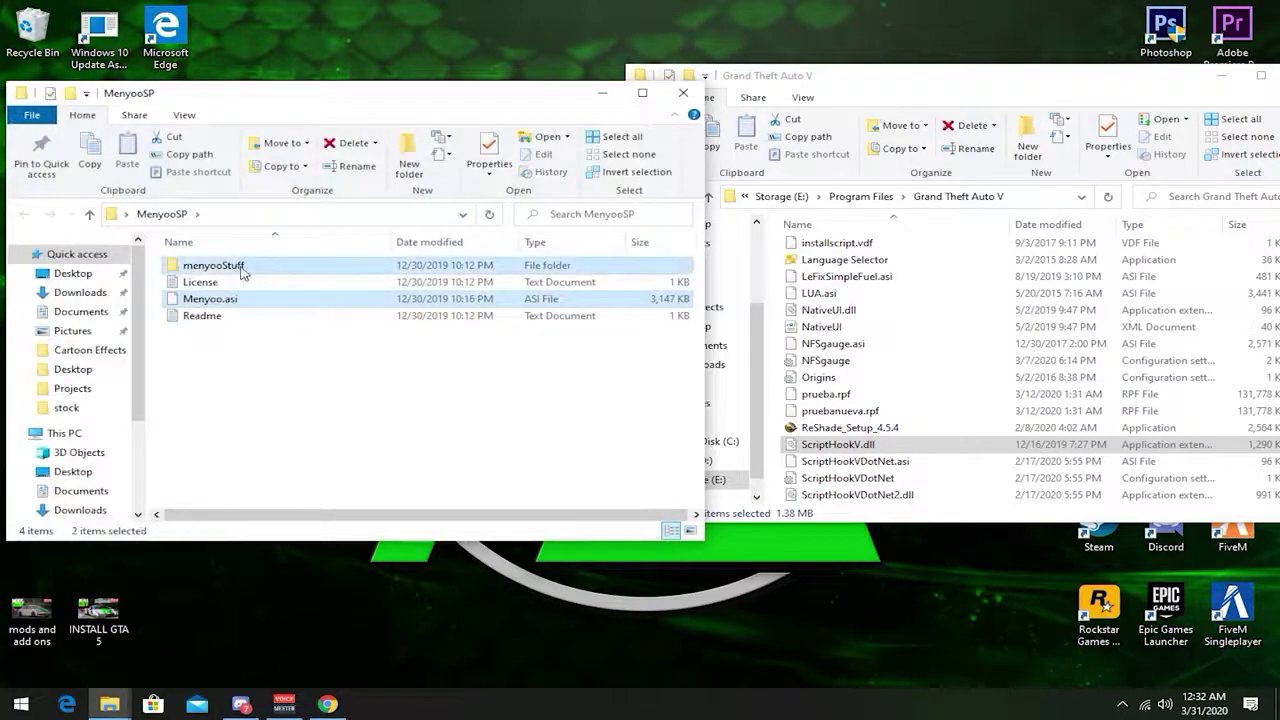
pyautogui.moveTo(238, 268); pyautogui.dragTo(840, 250)
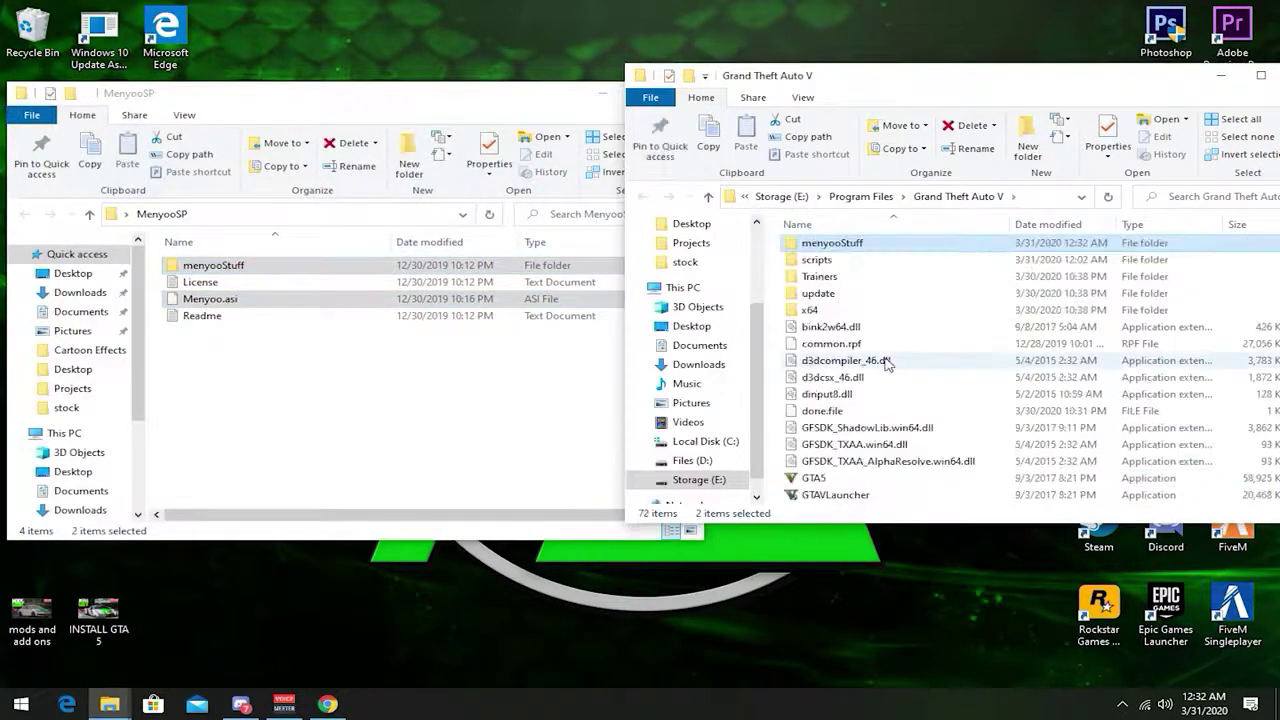
pyautogui.moveTo(380, 94); pyautogui.dragTo(148, 94)
pyautogui.click(466, 91)
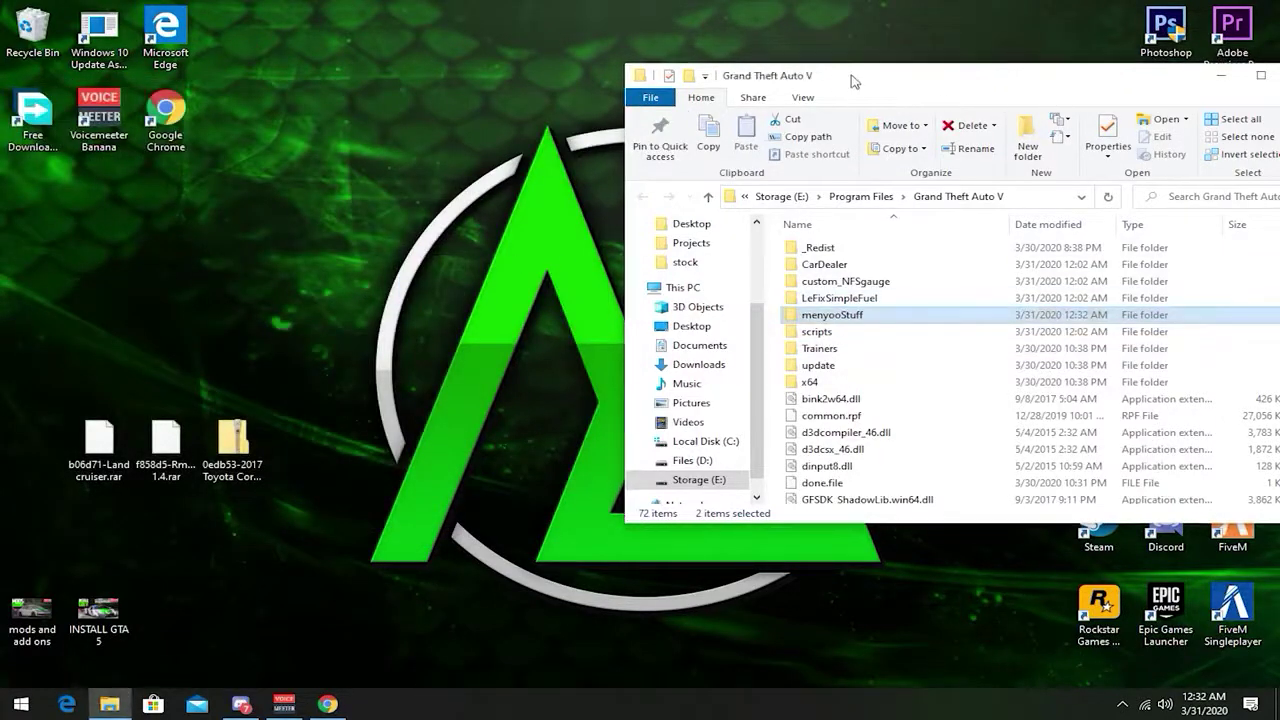
# Step: Look through the files in the Grand Theft Auto V folder and close its window
pyautogui.moveTo(851, 80); pyautogui.dragTo(497, 83)
pyautogui.scroll(-1, 513, 330)
pyautogui.scroll(-2, 513, 331)
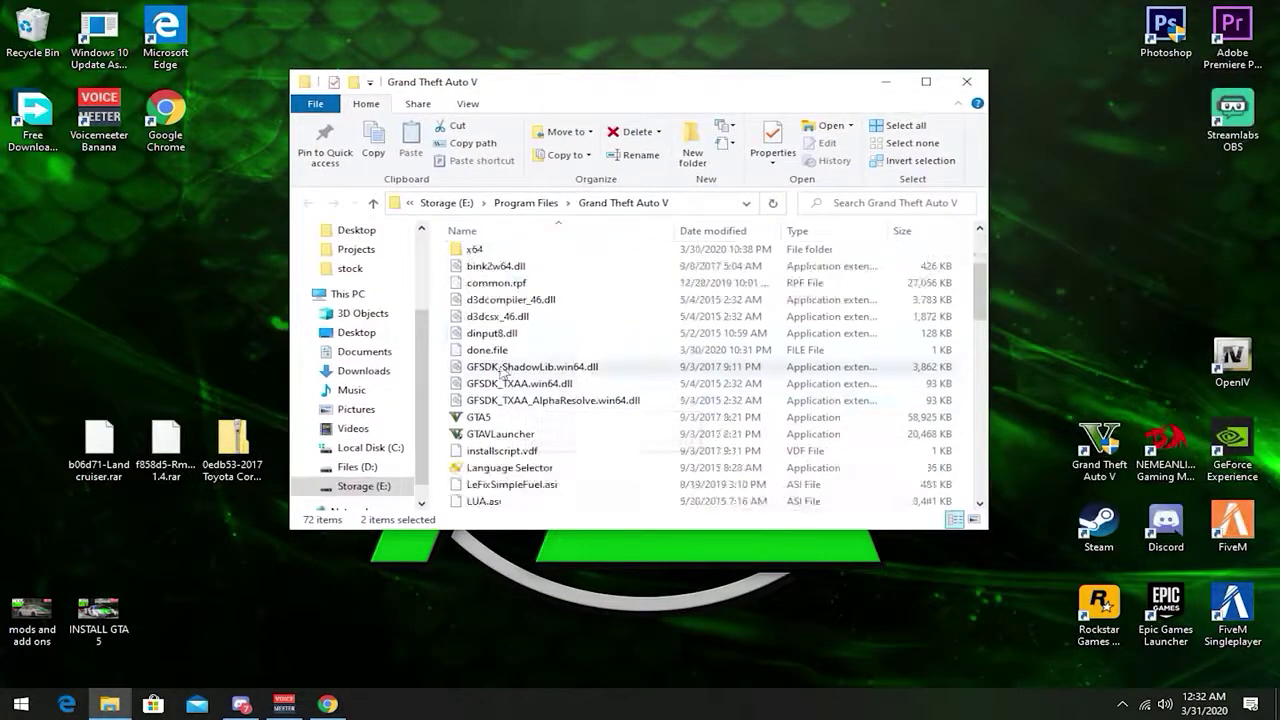
pyautogui.click(967, 82)
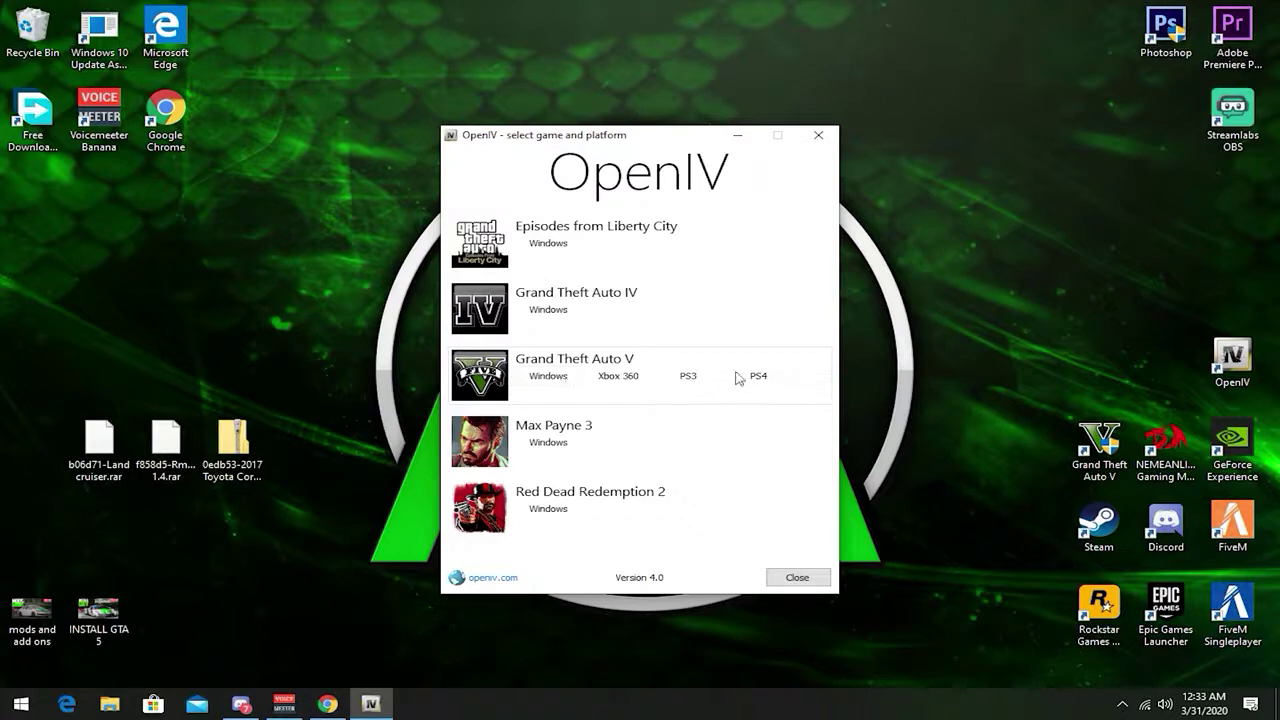
# Step: In OpenIV, open Grand Theft Auto V for Windows with E:\Program Files\Grand Theft Auto V as the game location
pyautogui.click(548, 376)
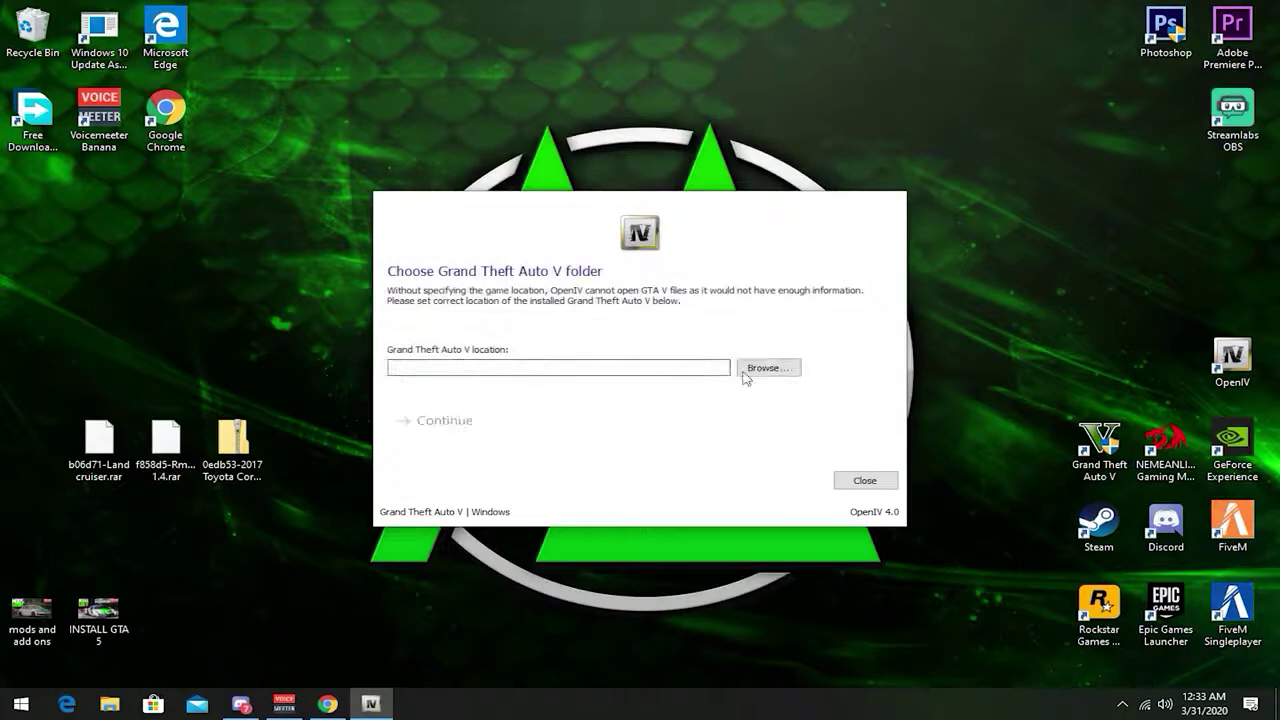
pyautogui.click(770, 369)
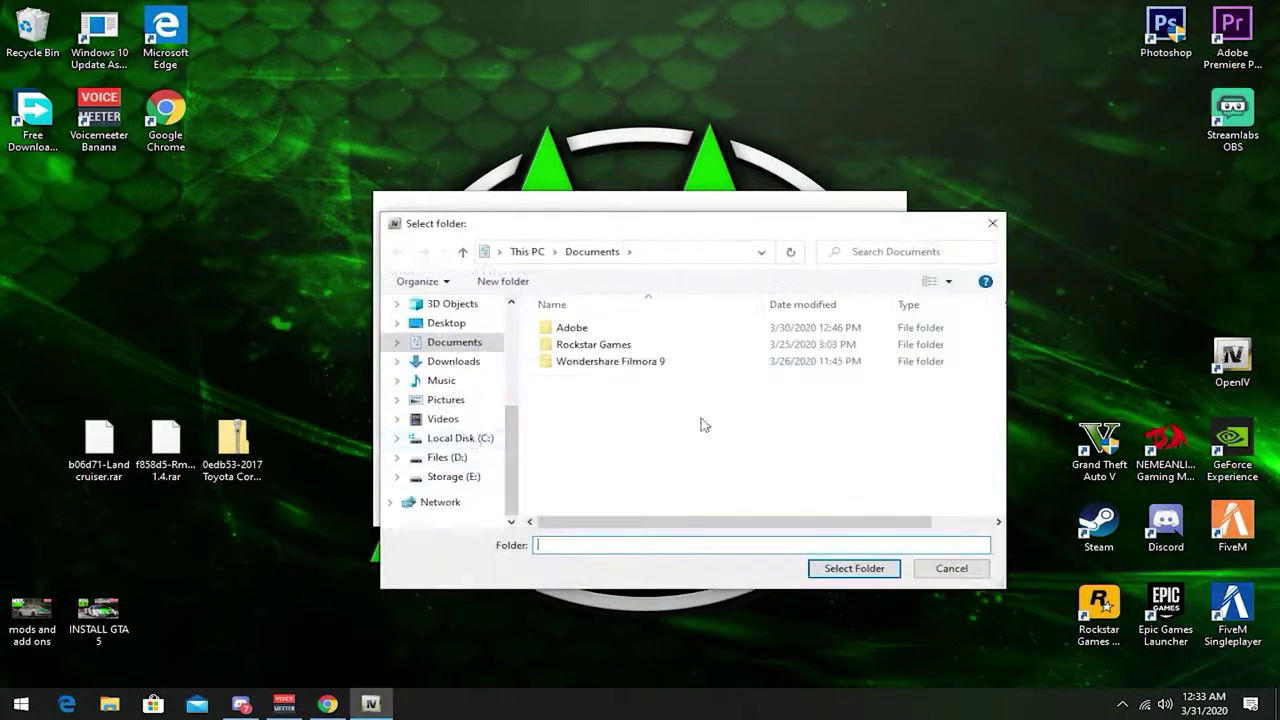
pyautogui.click(452, 477)
pyautogui.doubleClick(590, 328)
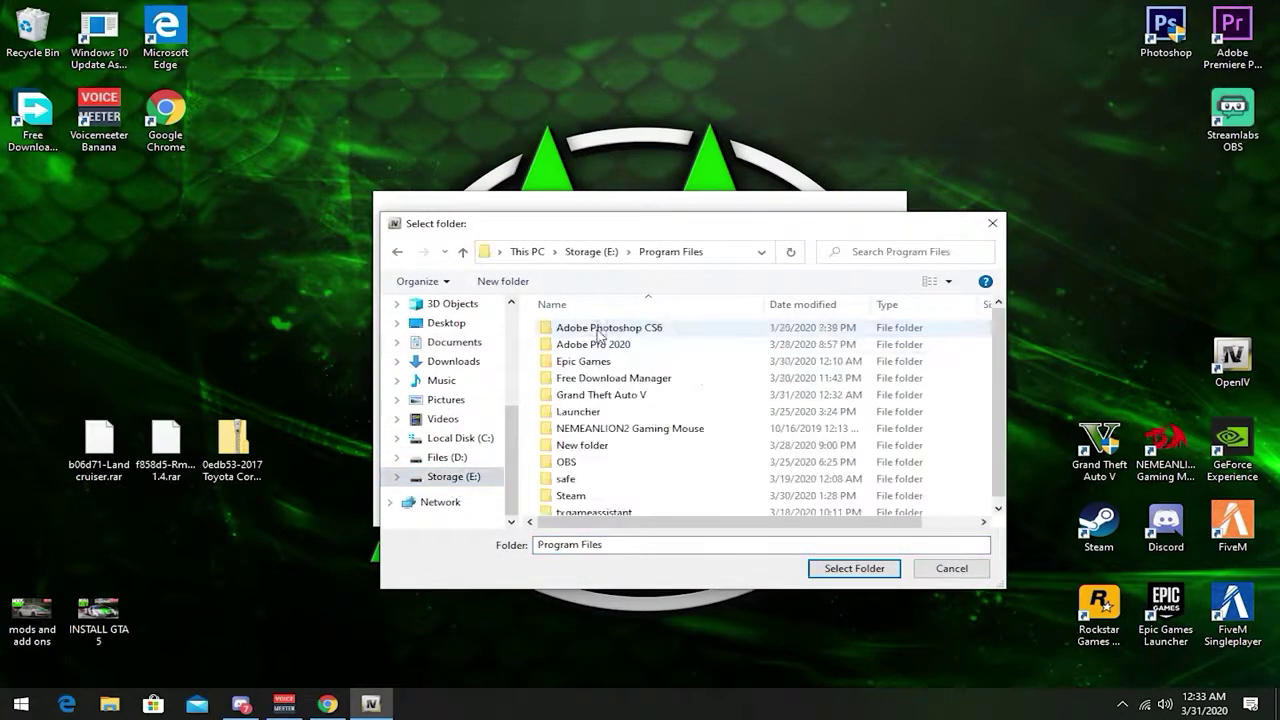
pyautogui.click(612, 396)
pyautogui.click(855, 569)
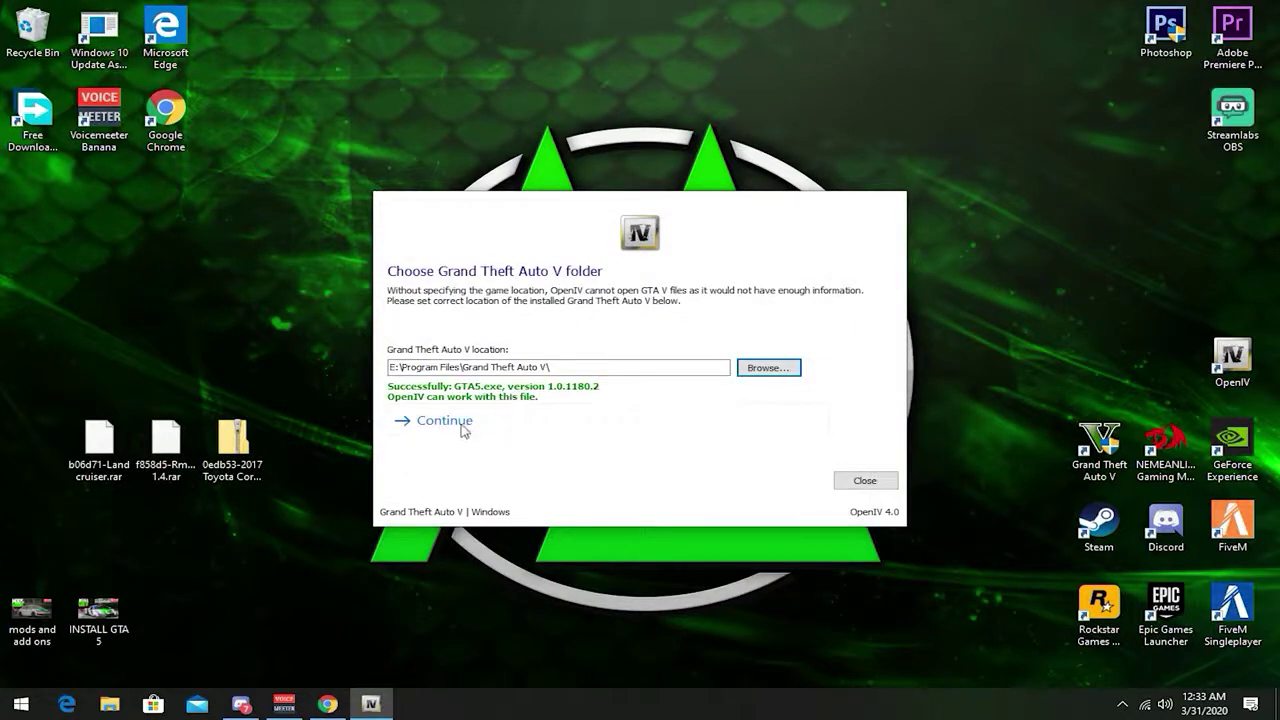
pyautogui.click(444, 421)
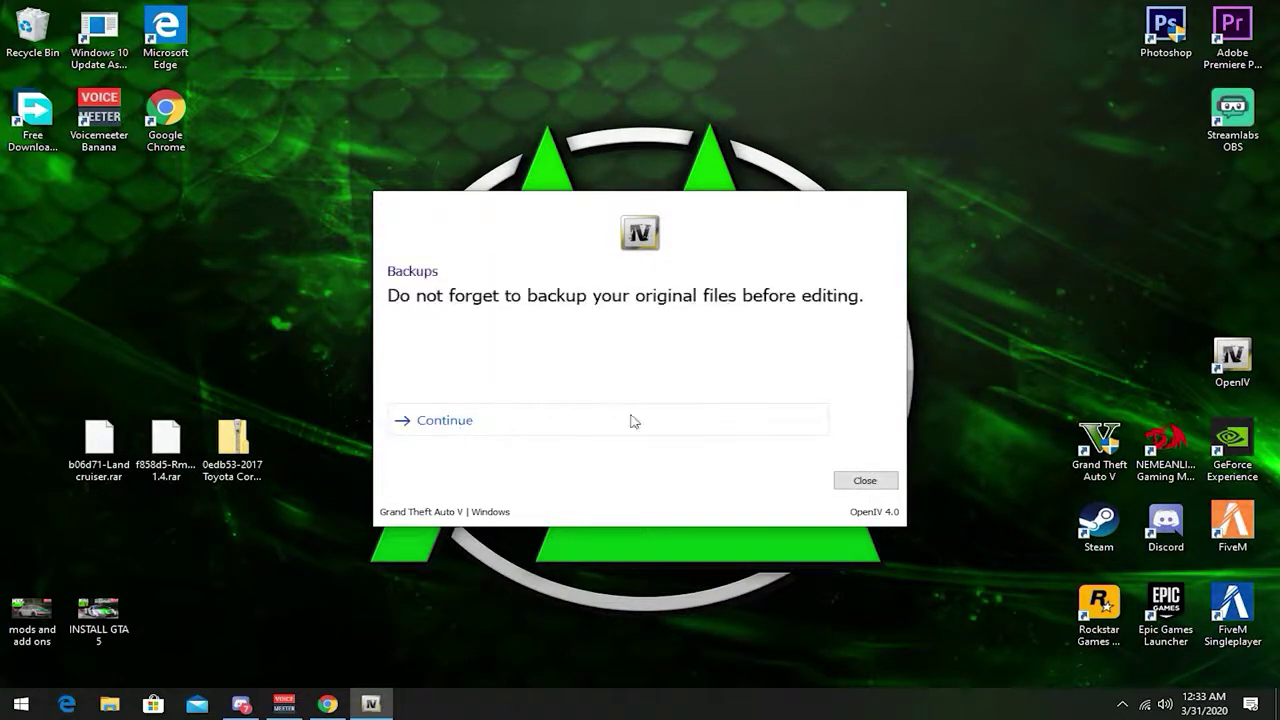
pyautogui.click(470, 422)
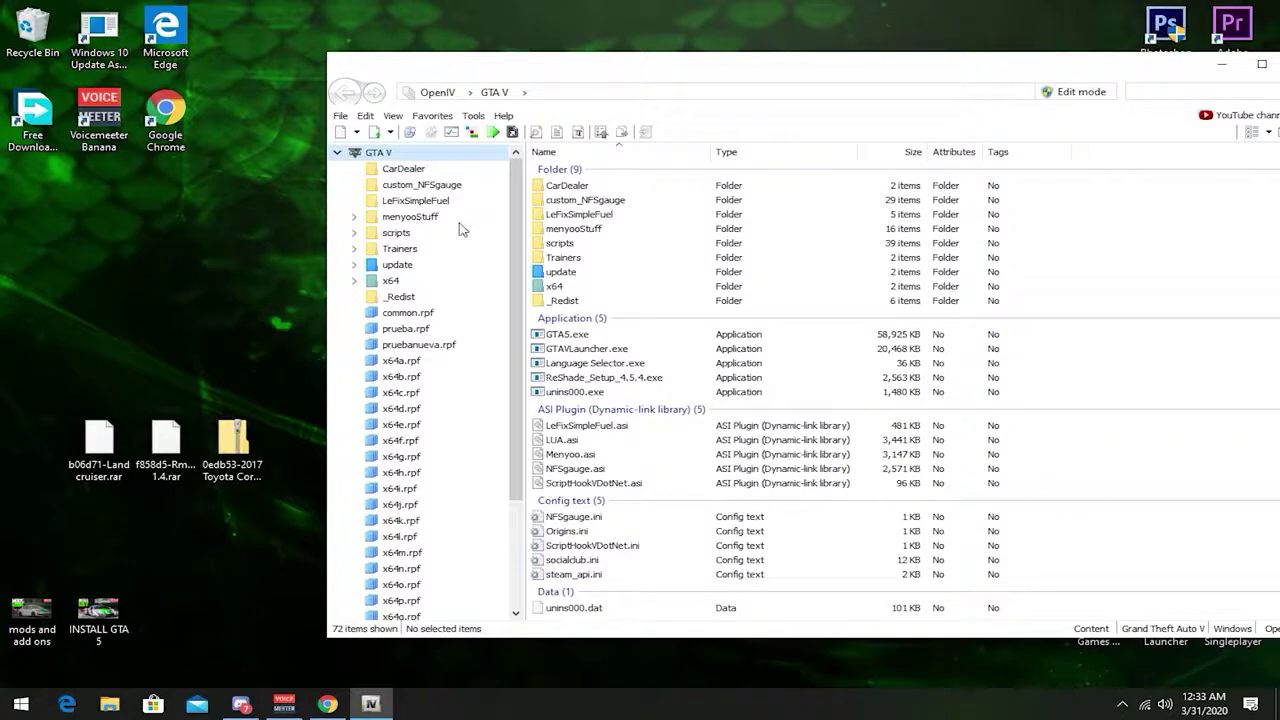
# Step: Extract the b06d71-Land cruiser.rar archive with 7-Zip into its own folder on the desktop
pyautogui.moveTo(100, 440); pyautogui.dragTo(68, 314)
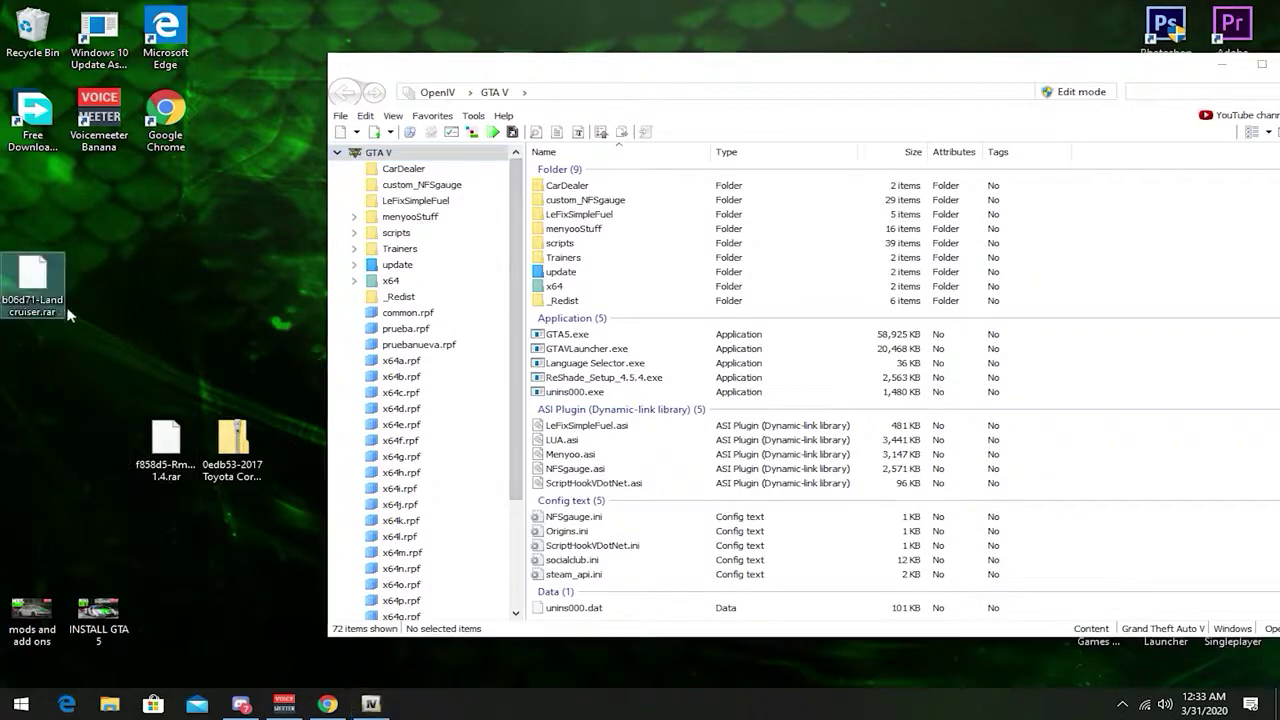
pyautogui.rightClick(32, 256)
pyautogui.moveTo(104, 320)
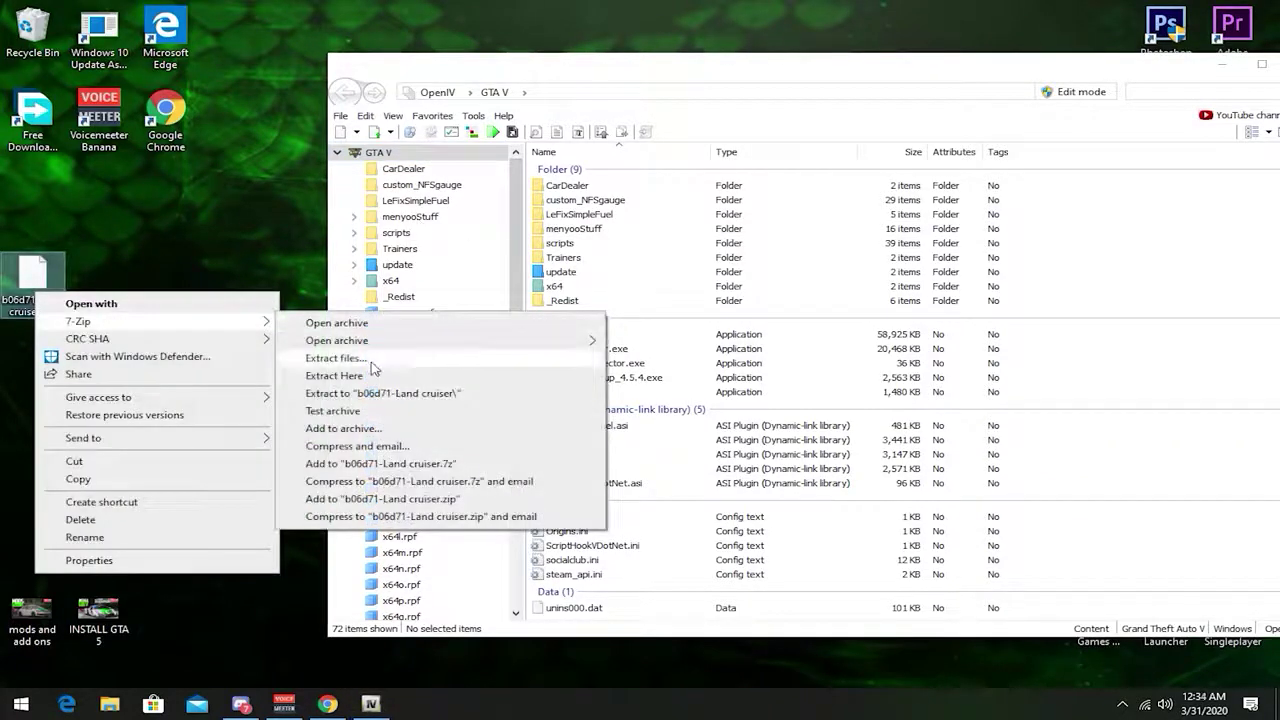
pyautogui.click(376, 360)
pyautogui.click(628, 451)
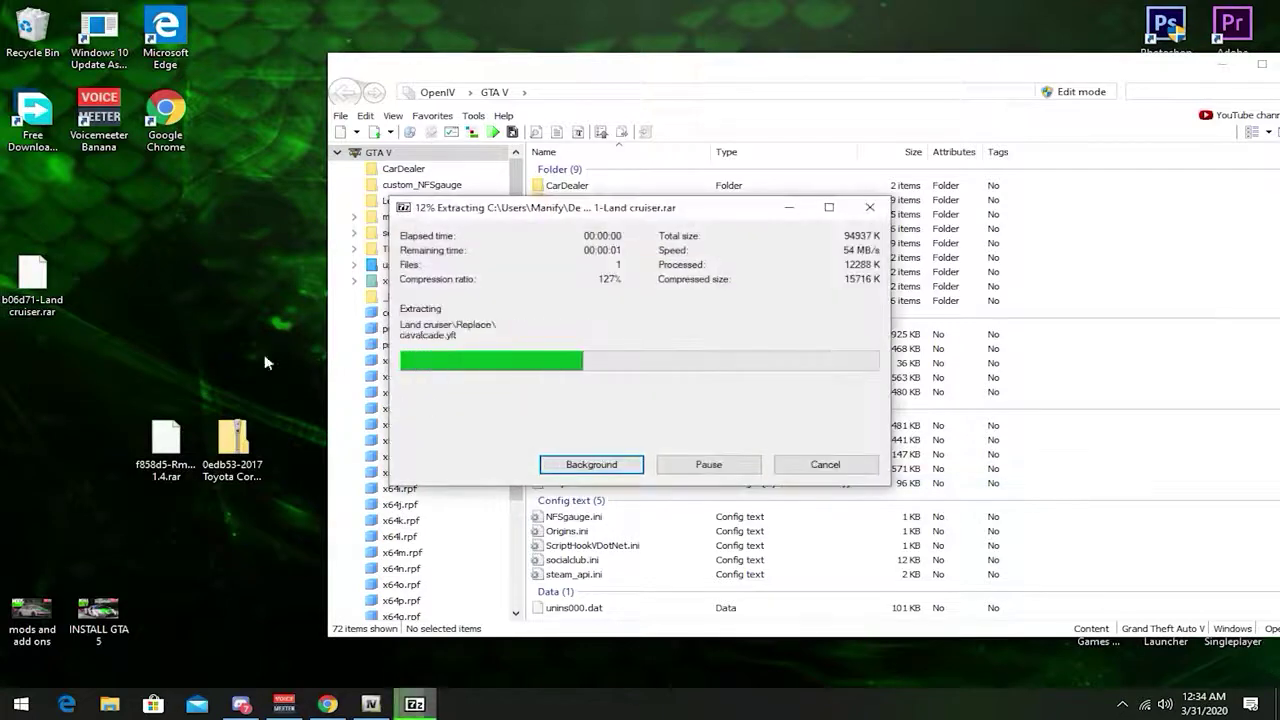
# Step: Delete the Land cruiser archive and open the Land cruiser subfolder of the extracted folder
pyautogui.click(48, 298)
pyautogui.press('Delete')
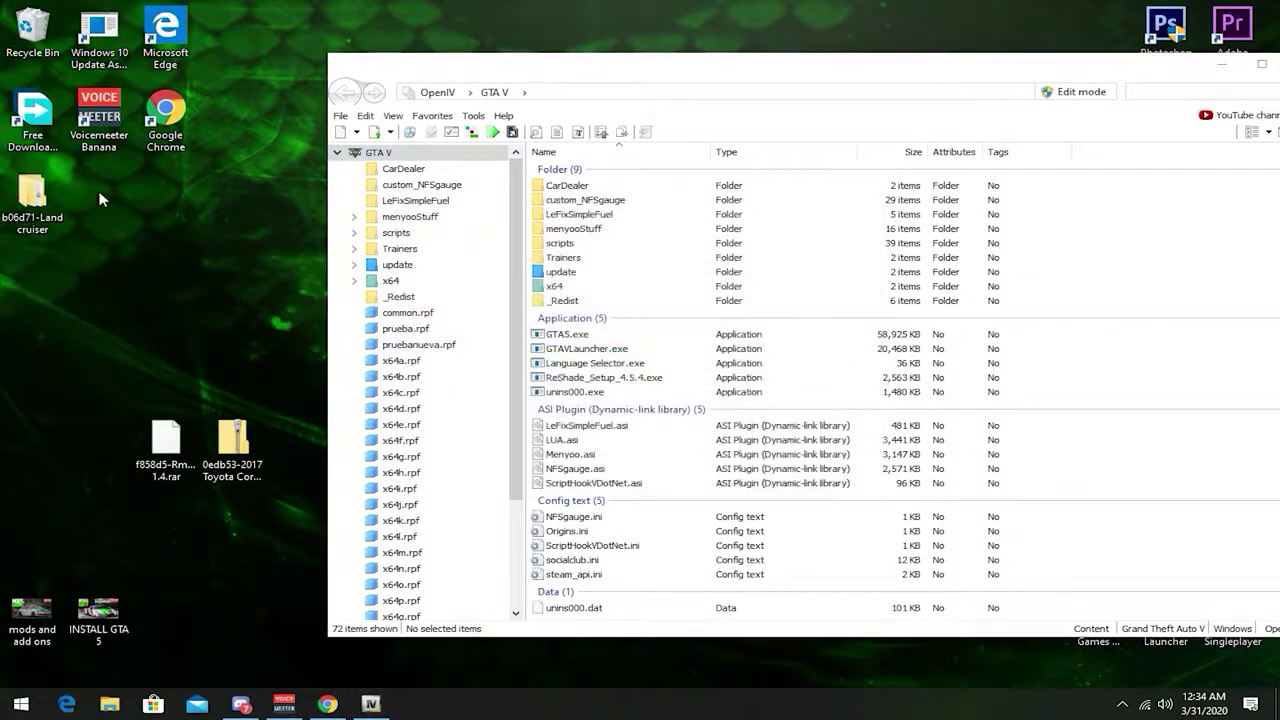
pyautogui.doubleClick(40, 200)
pyautogui.doubleClick(520, 252)
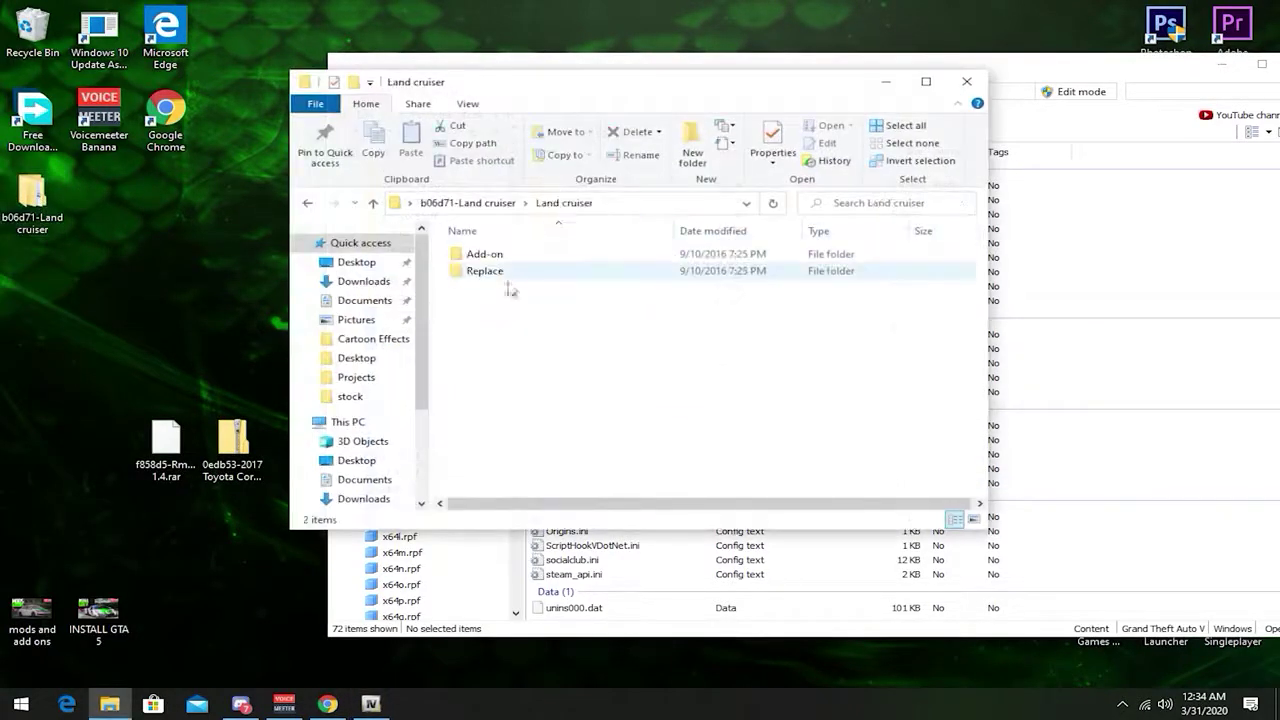
# Step: Look inside the Add-on folder and its update subfolder, and return to the Land cruiser folder
pyautogui.doubleClick(484, 254)
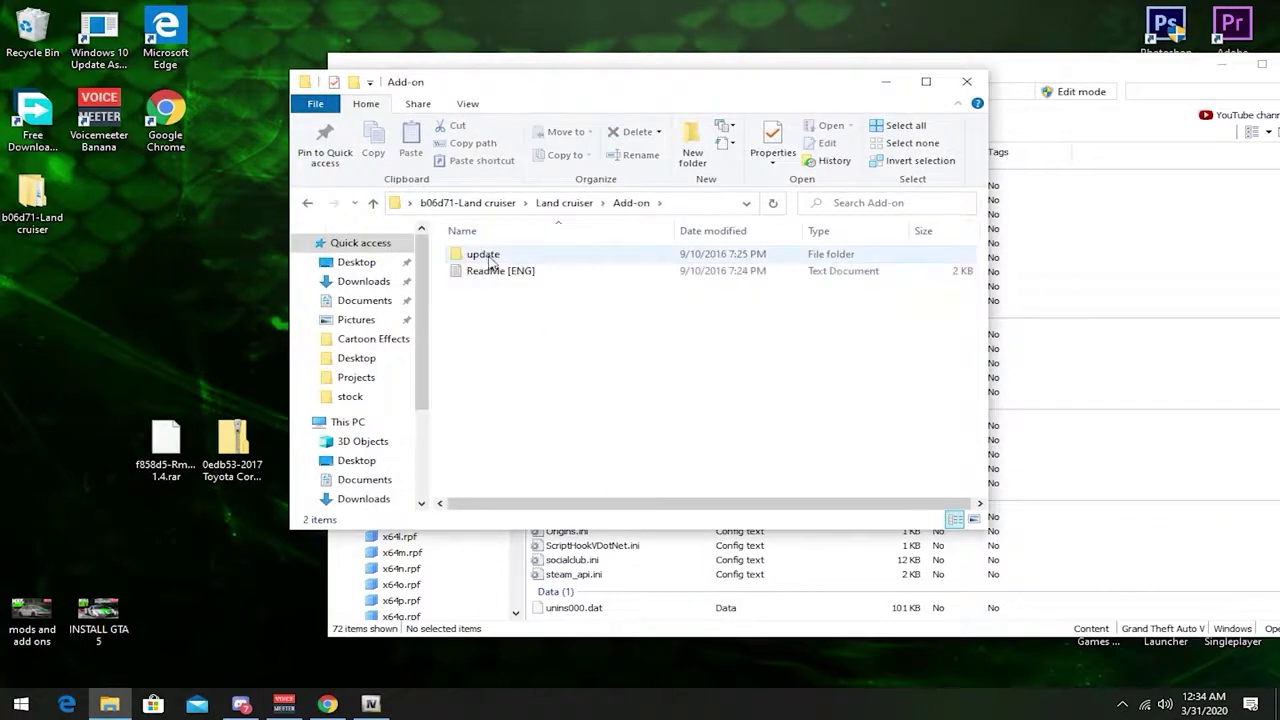
pyautogui.doubleClick(480, 254)
pyautogui.hotkey('alt', 'Left')
pyautogui.hotkey('alt', 'Left')
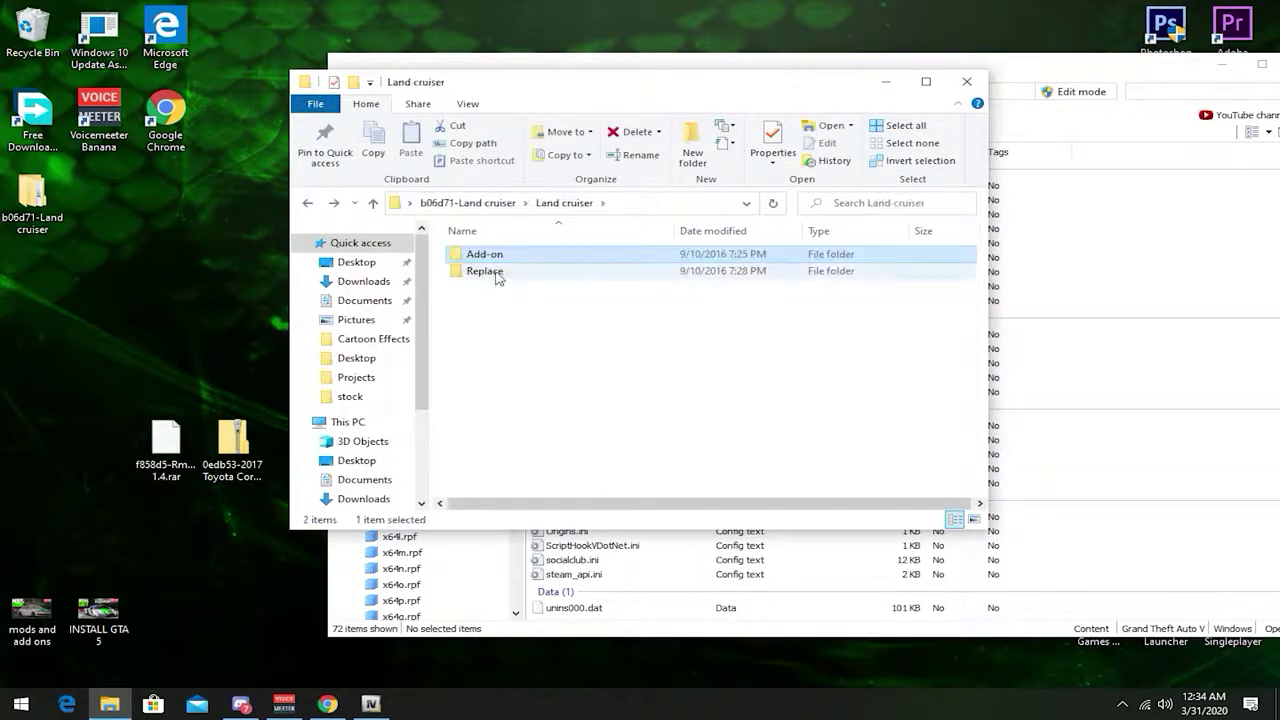
# Step: Place the Land cruiser folder window beside OpenIV and open the game's update\x64\dlcpacks folder in OpenIV
pyautogui.moveTo(595, 95); pyautogui.dragTo(678, 84)
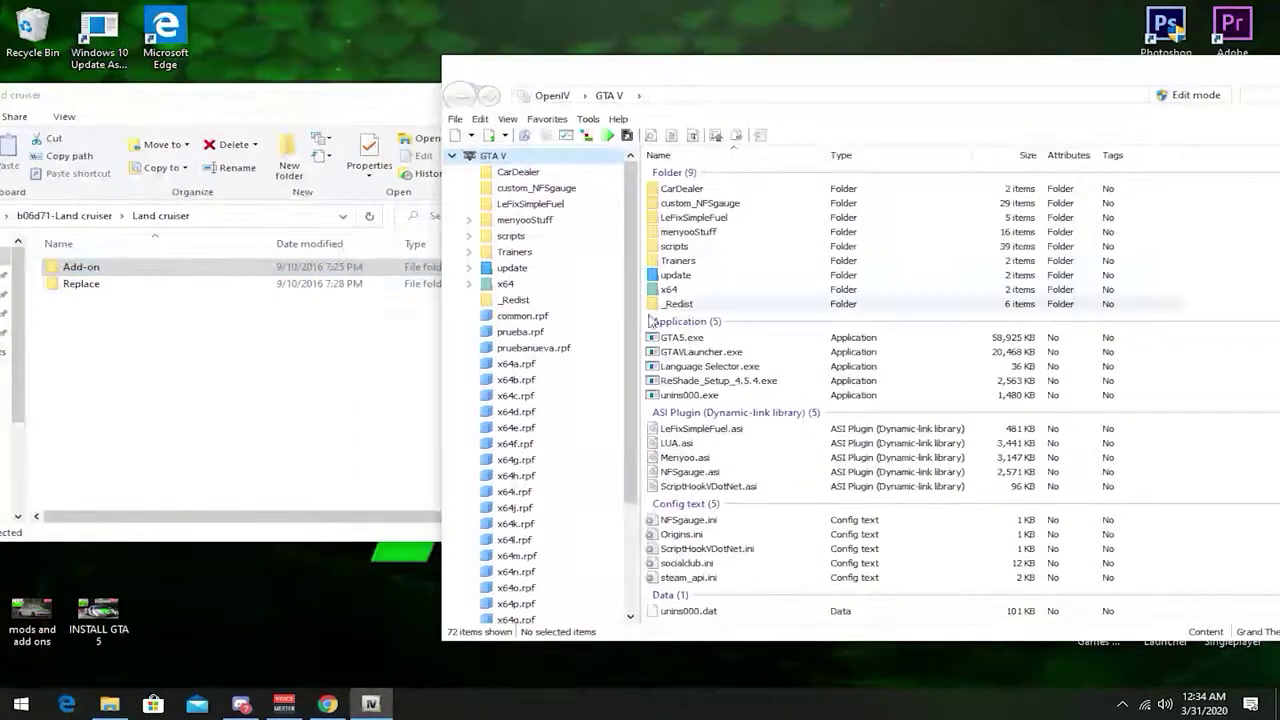
pyautogui.click(470, 285)
pyautogui.click(470, 285)
pyautogui.click(469, 270)
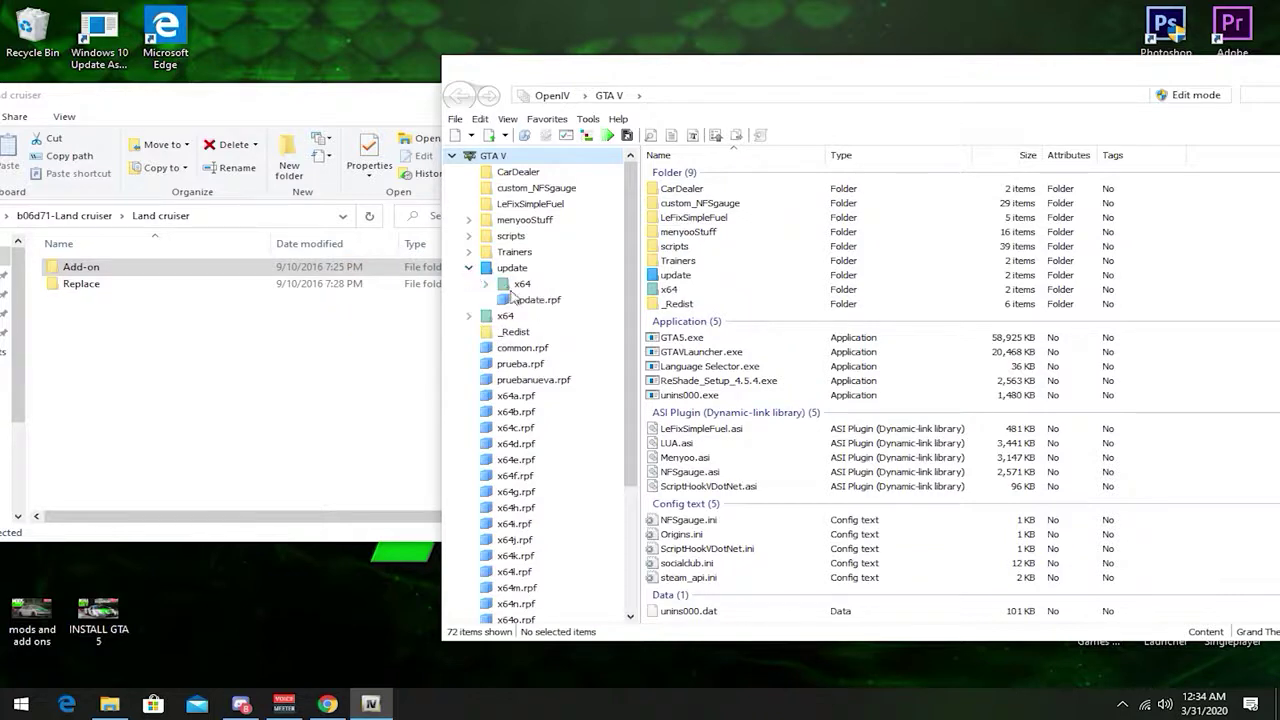
pyautogui.click(511, 270)
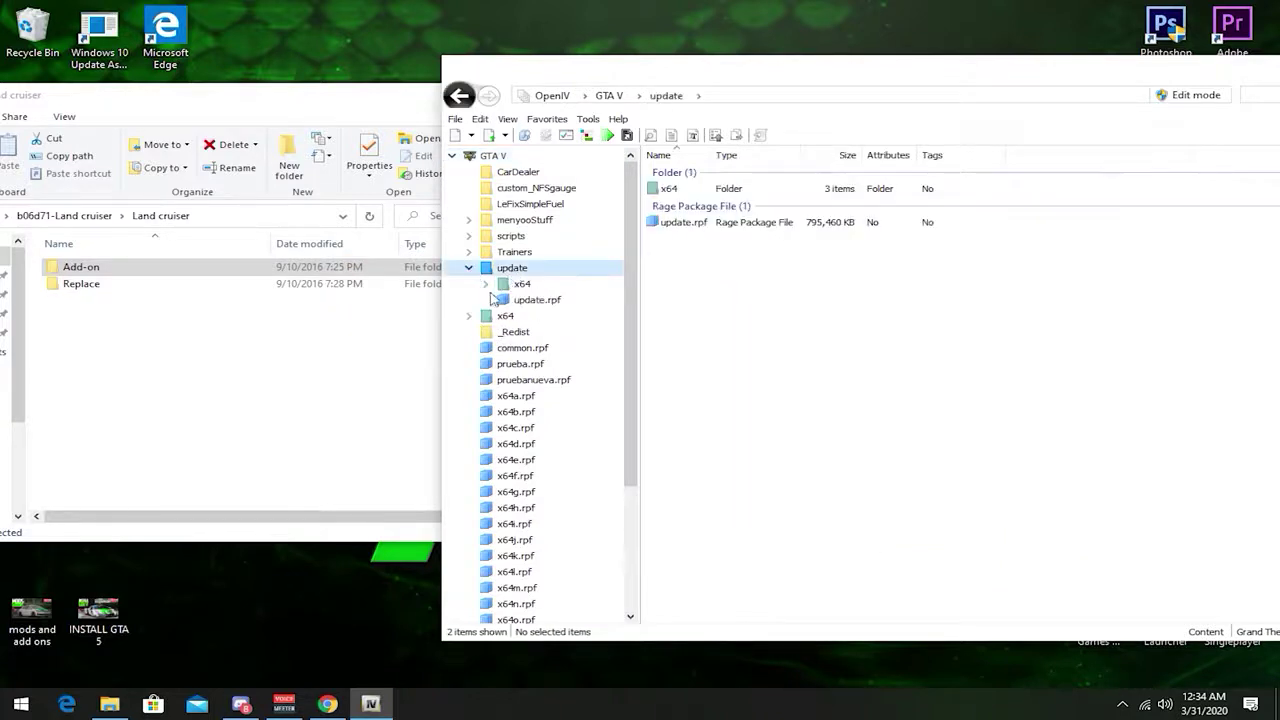
pyautogui.click(522, 286)
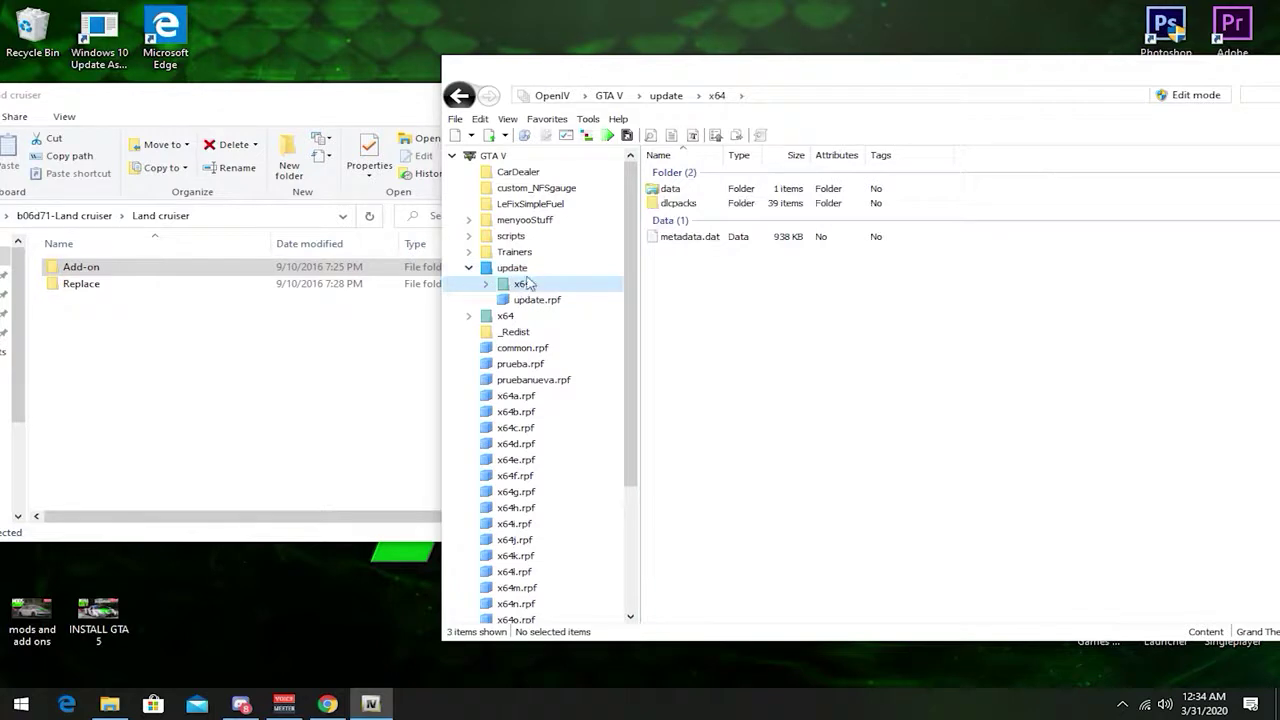
pyautogui.click(688, 205)
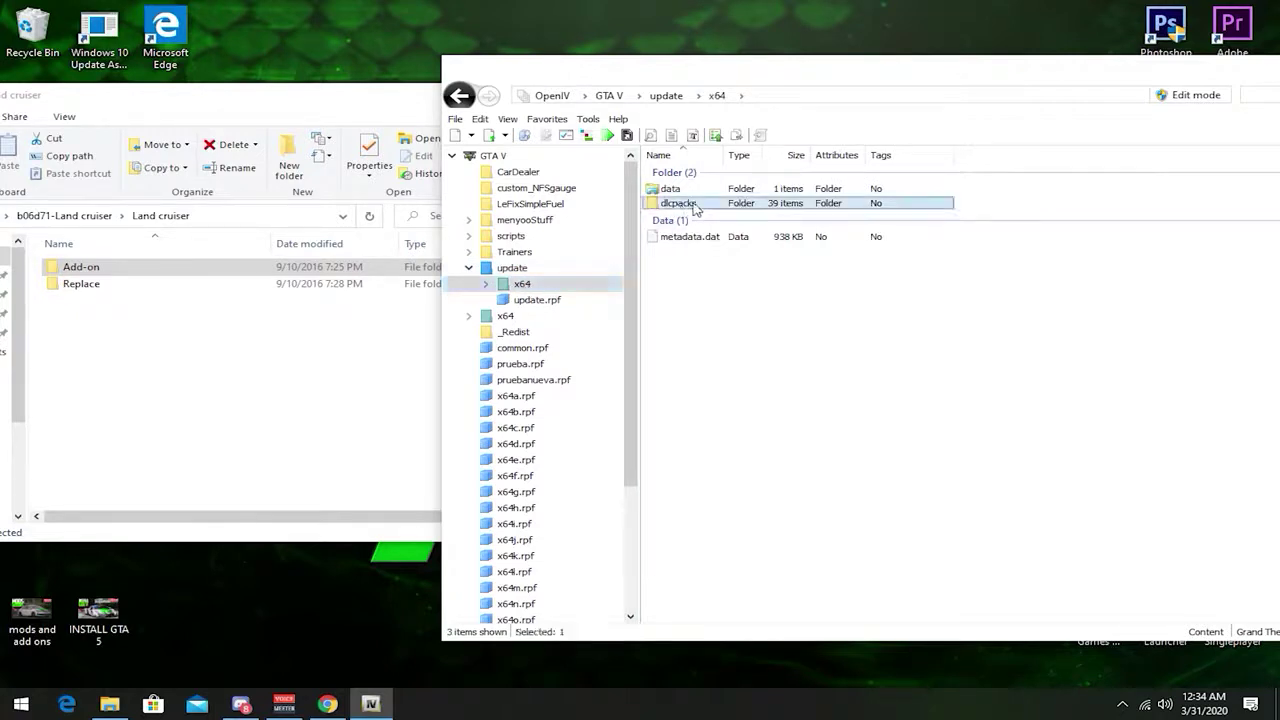
pyautogui.doubleClick(695, 207)
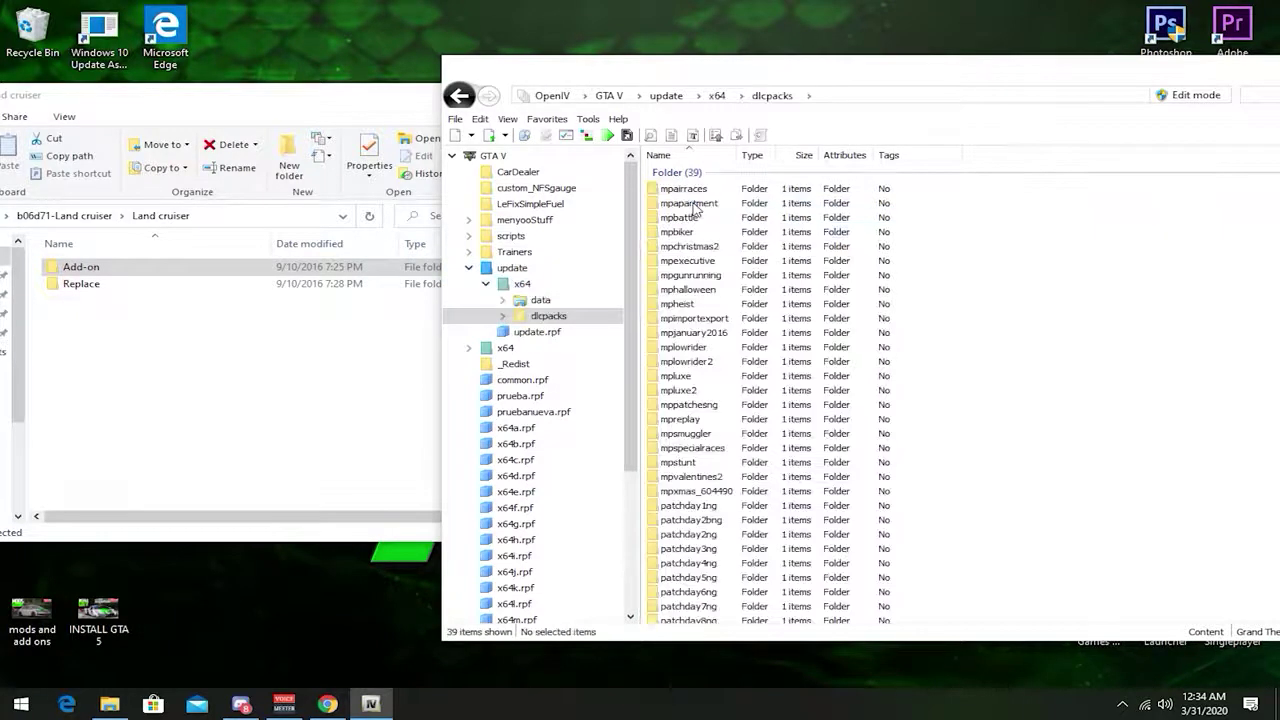
# Step: In File Explorer, open Add-on\update\x64\dlcpacks of the Land cruiser mod and select the vxr folder
pyautogui.doubleClick(95, 272)
pyautogui.doubleClick(92, 270)
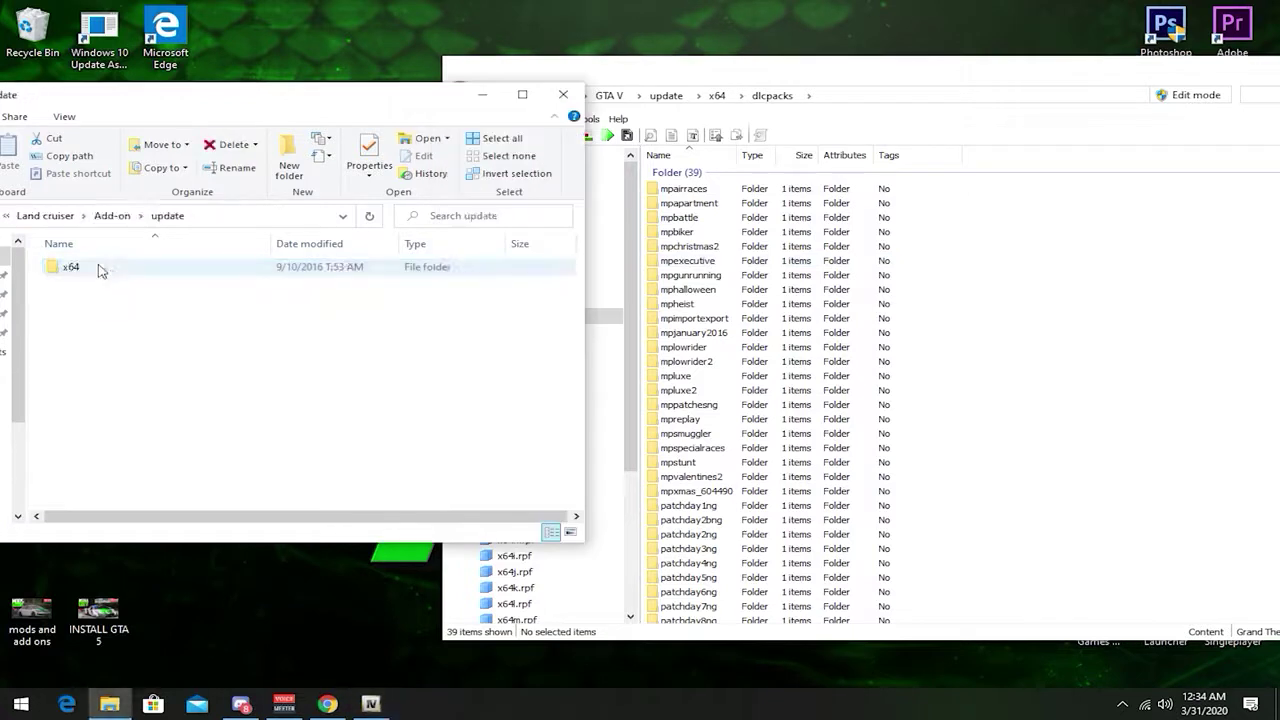
pyautogui.click(100, 275)
pyautogui.doubleClick(78, 272)
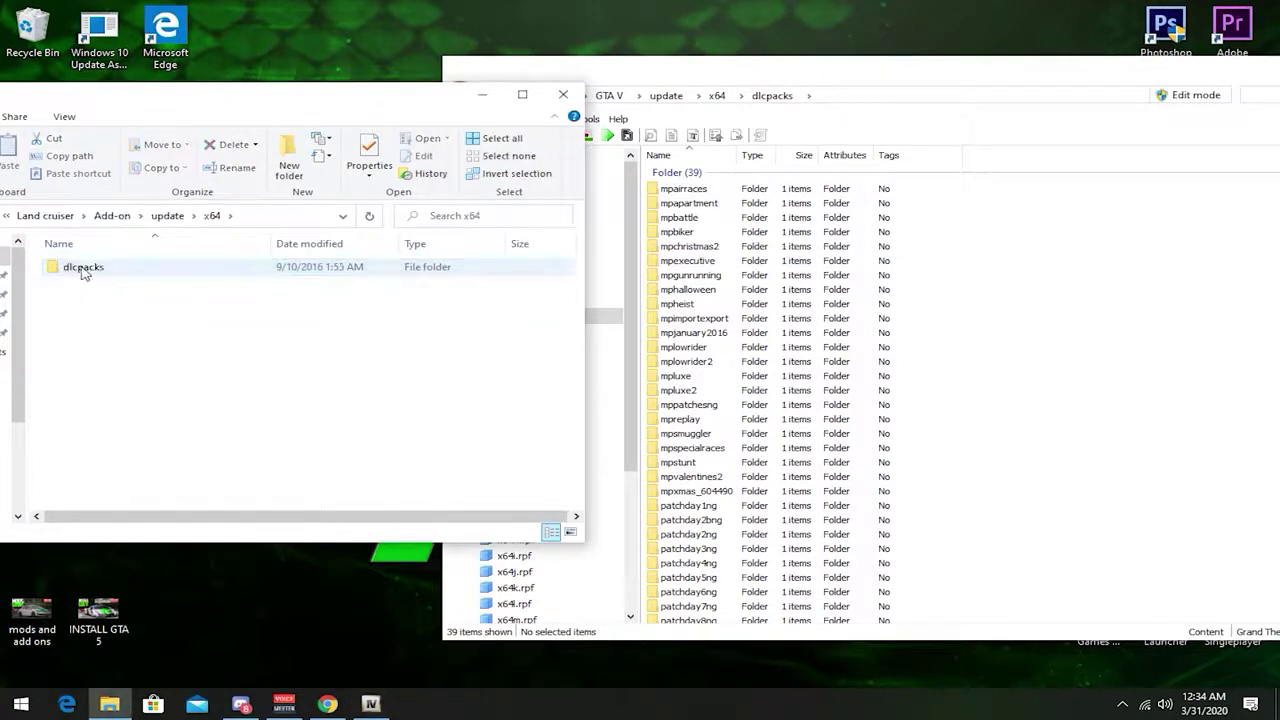
pyautogui.doubleClick(97, 270)
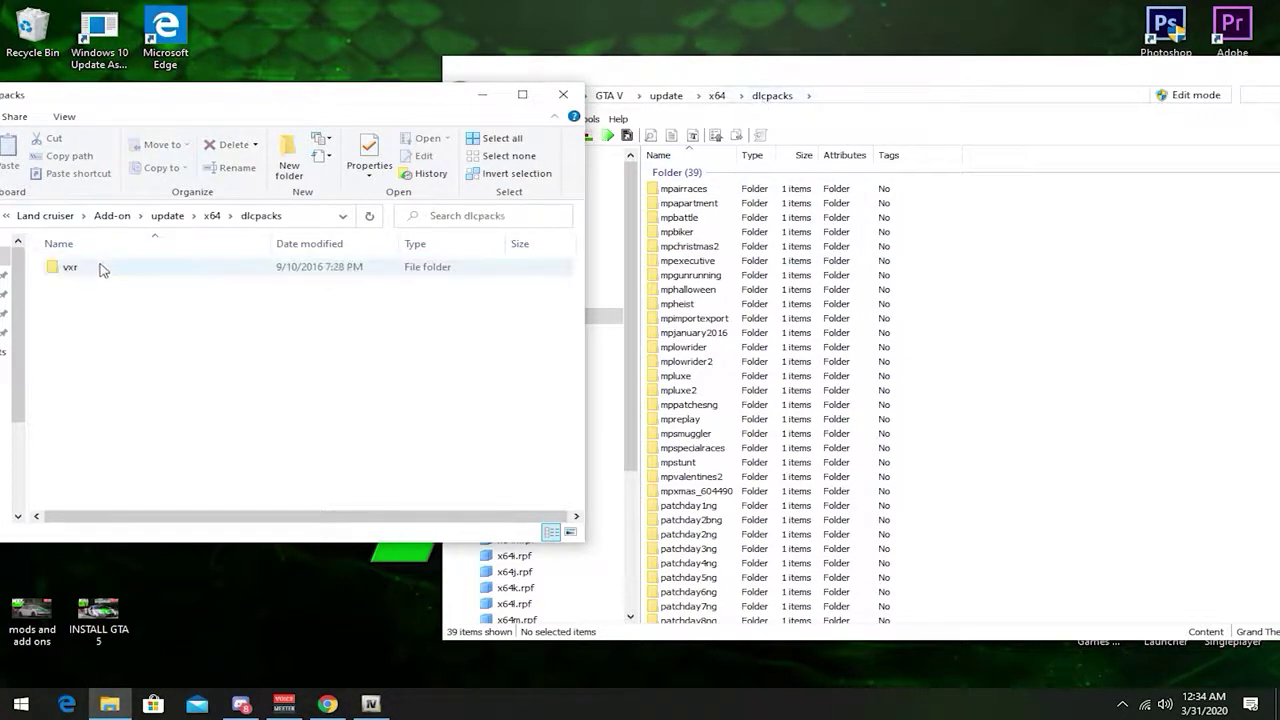
pyautogui.click(98, 277)
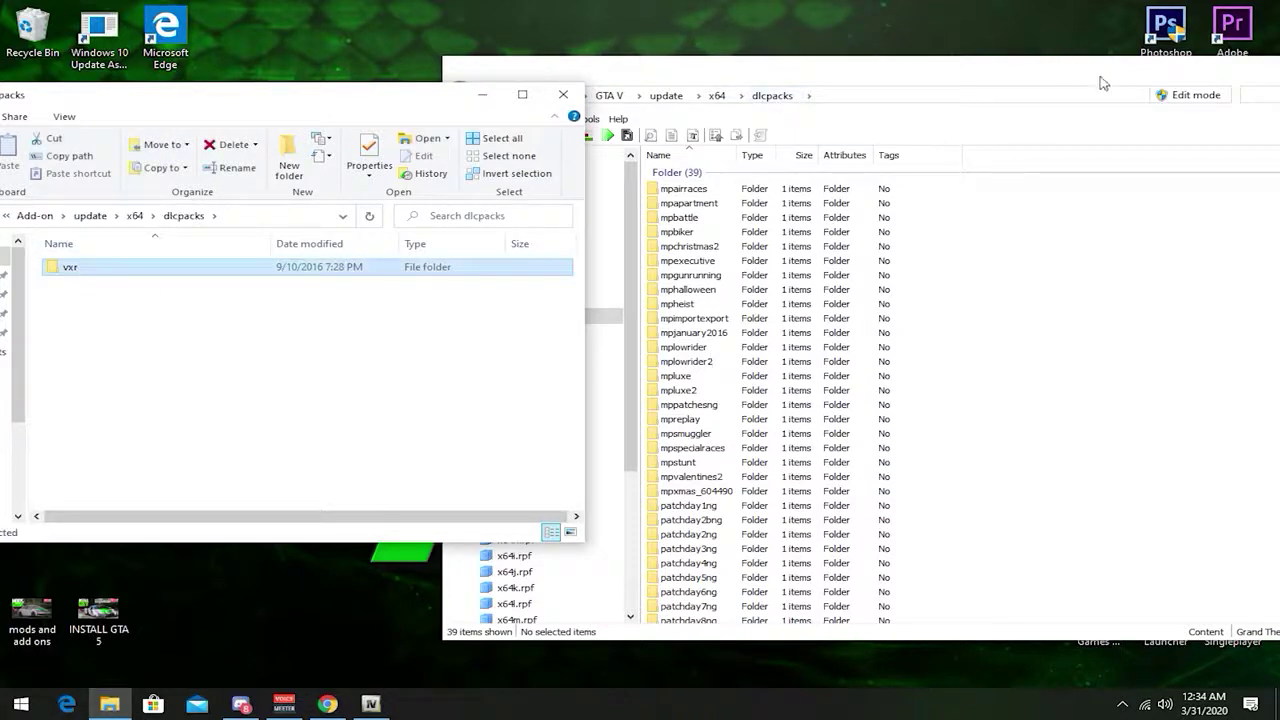
# Step: Shift the OpenIV window to expose its controls and enable edit mode, accepting the editing warning
pyautogui.moveTo(1103, 83); pyautogui.dragTo(985, 83)
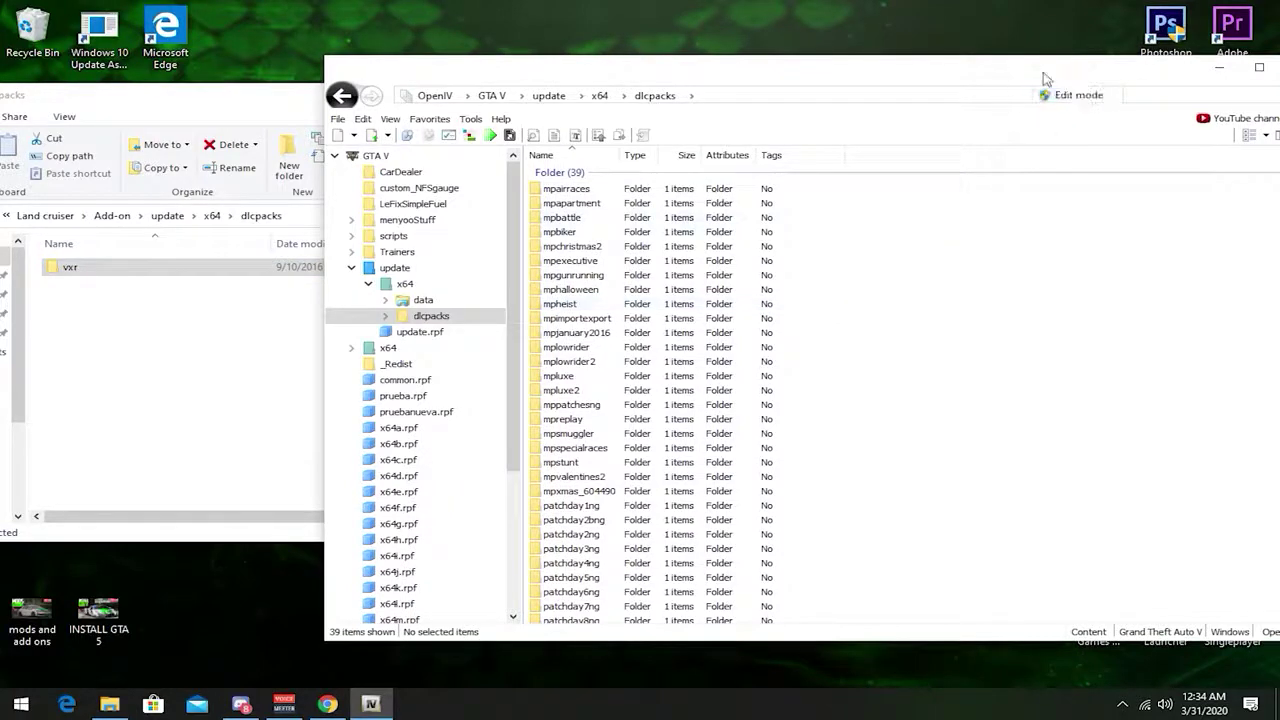
pyautogui.click(1075, 96)
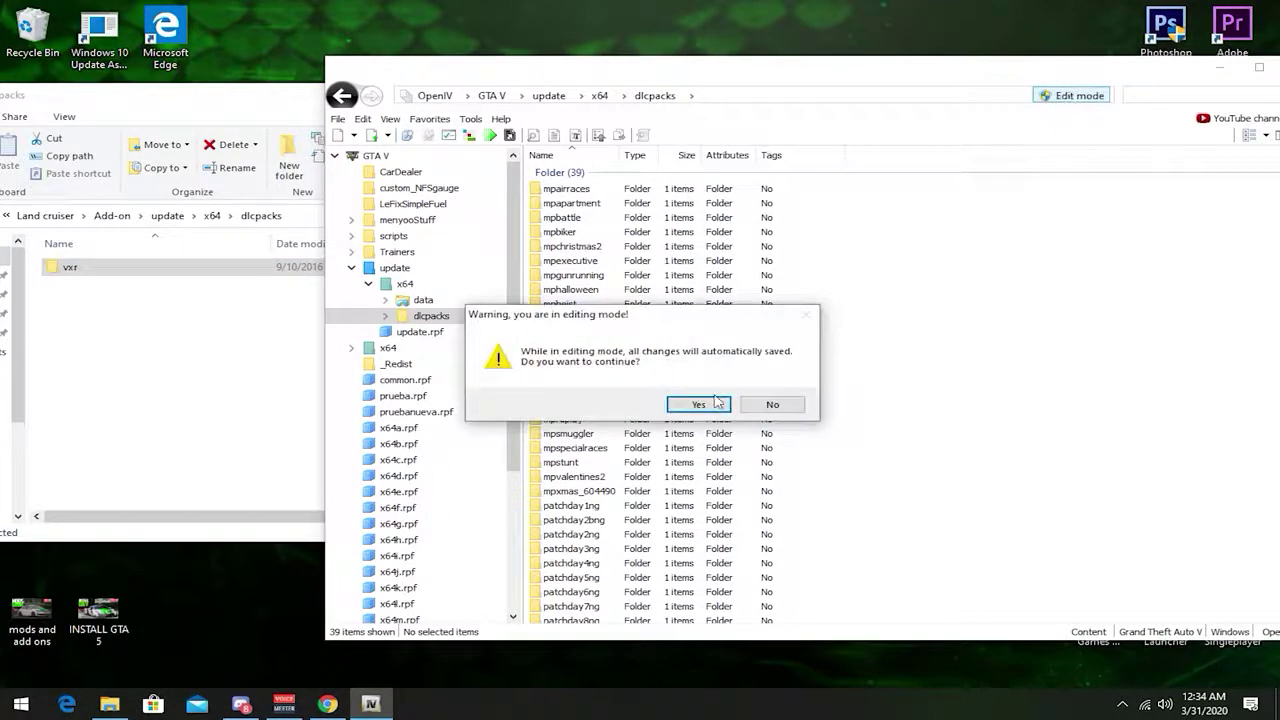
pyautogui.click(716, 402)
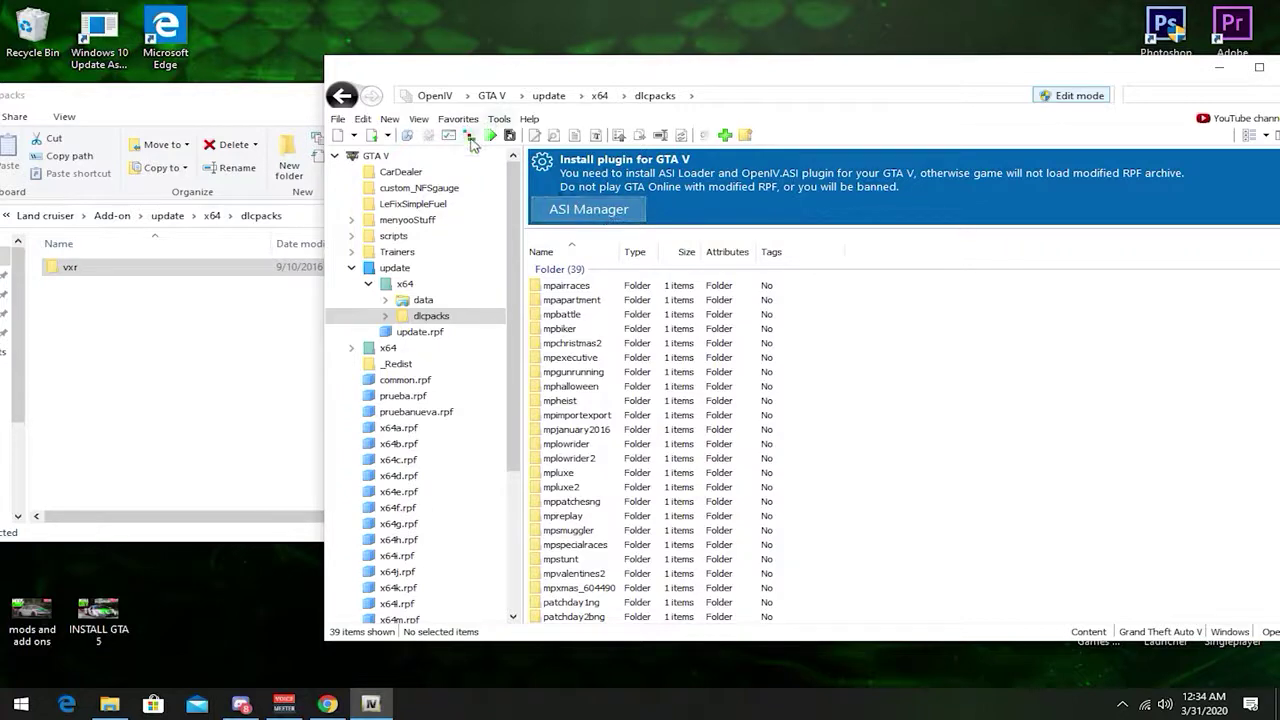
# Step: Install OpenIV.ASI with a "mods" folder and the openCamera plugin, and recheck the installed plugins in ASI Manager
pyautogui.click(585, 208)
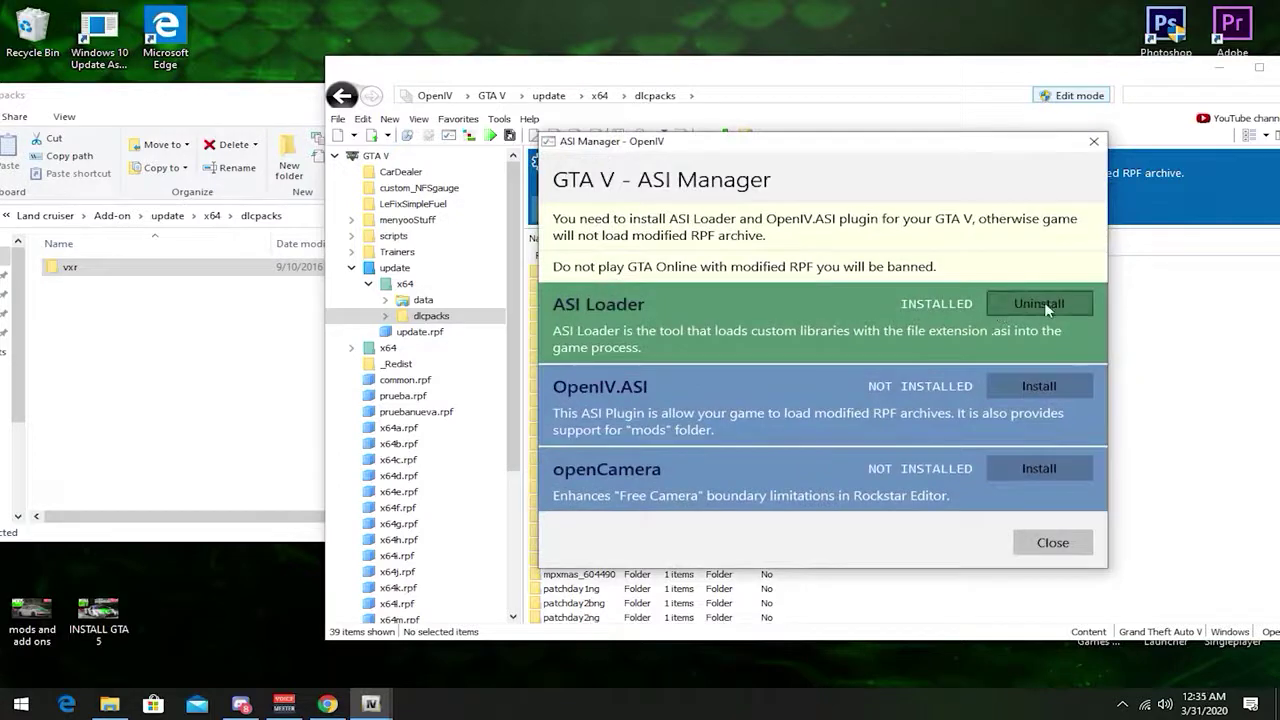
pyautogui.click(1065, 386)
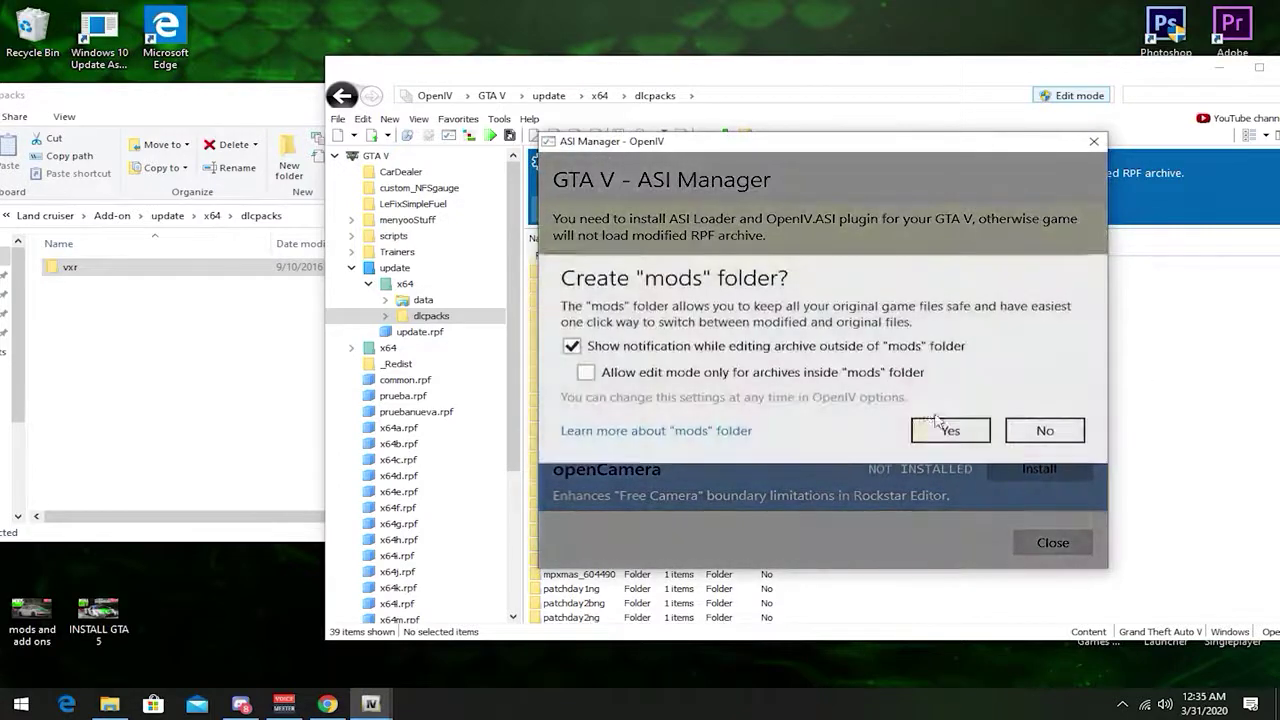
pyautogui.click(945, 431)
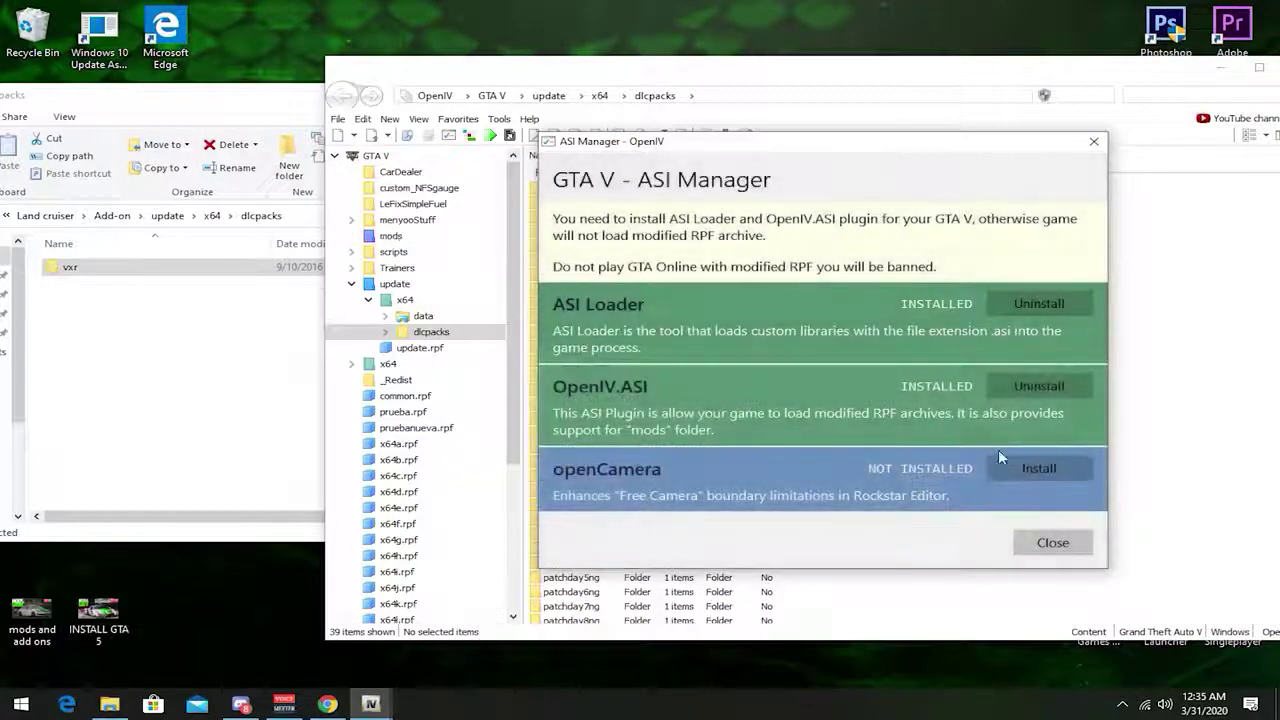
pyautogui.click(1032, 467)
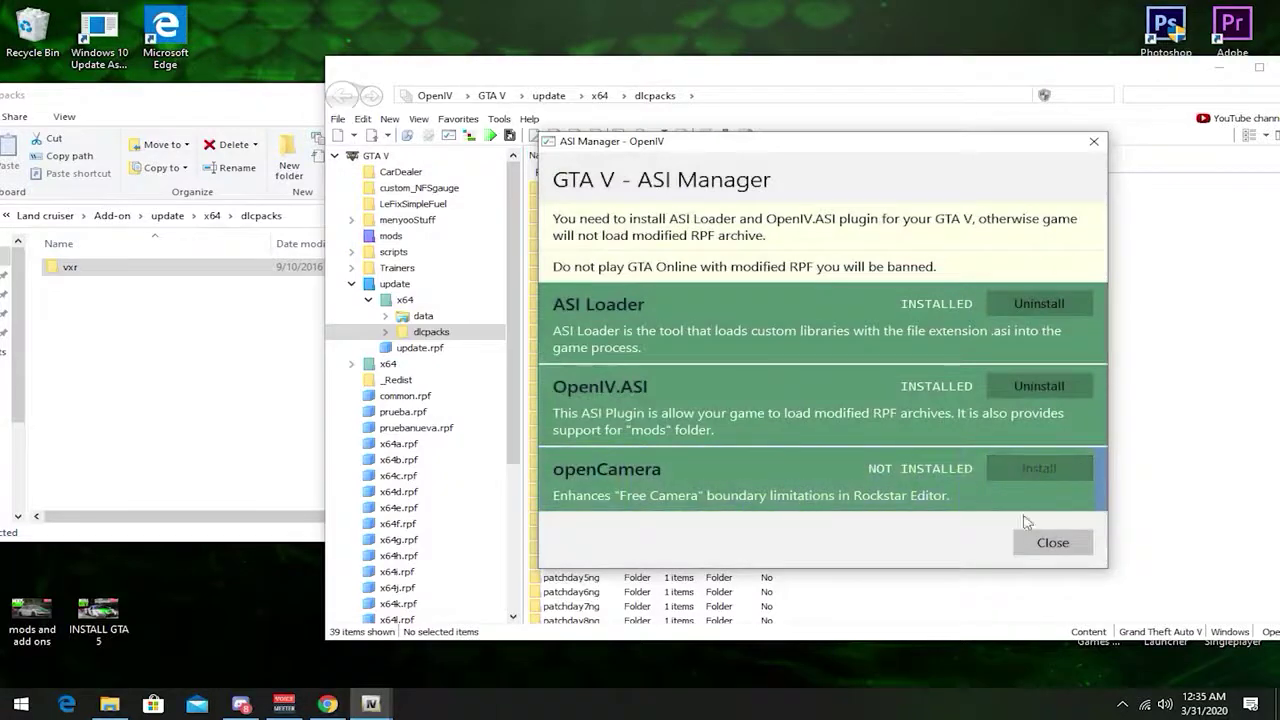
pyautogui.click(1052, 543)
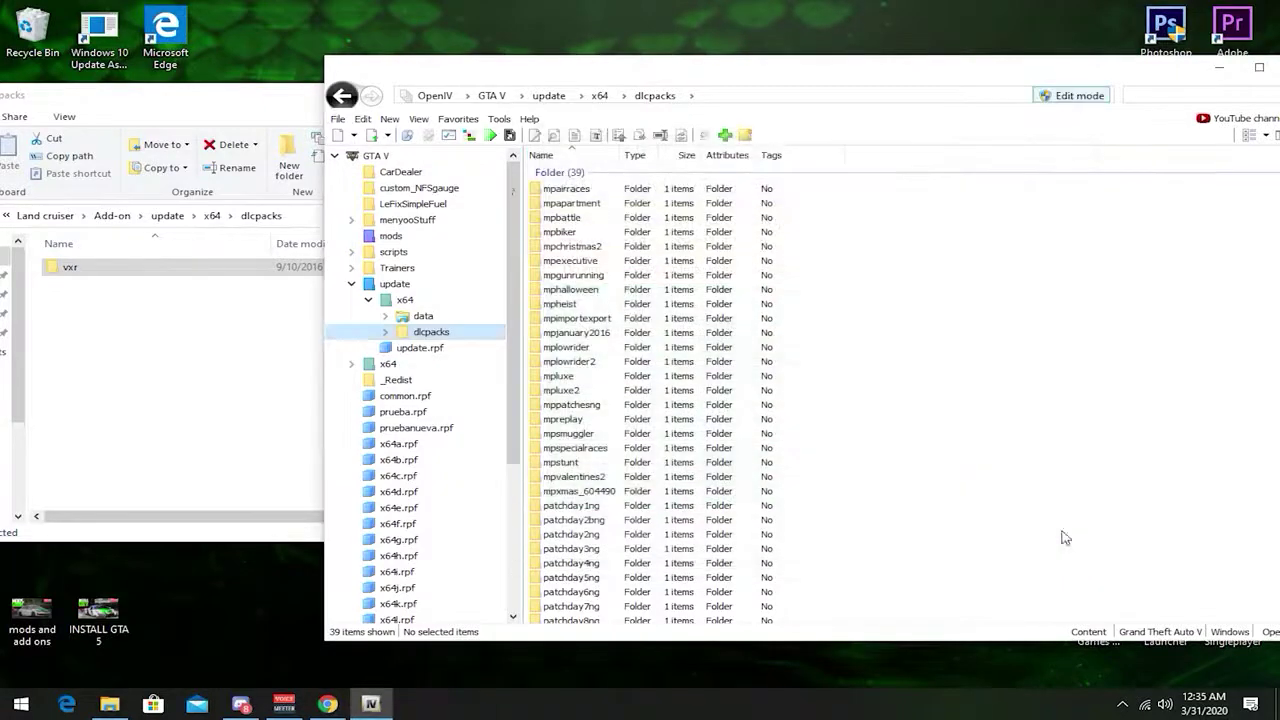
pyautogui.click(450, 136)
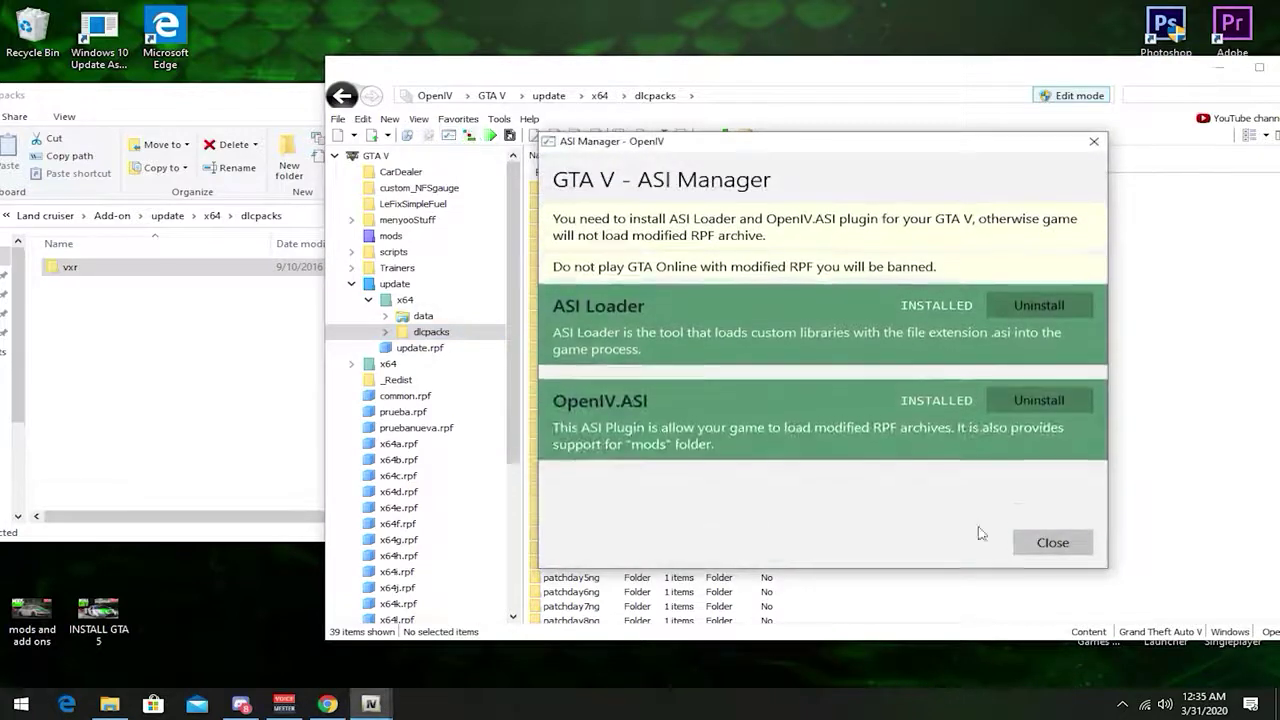
pyautogui.click(1050, 541)
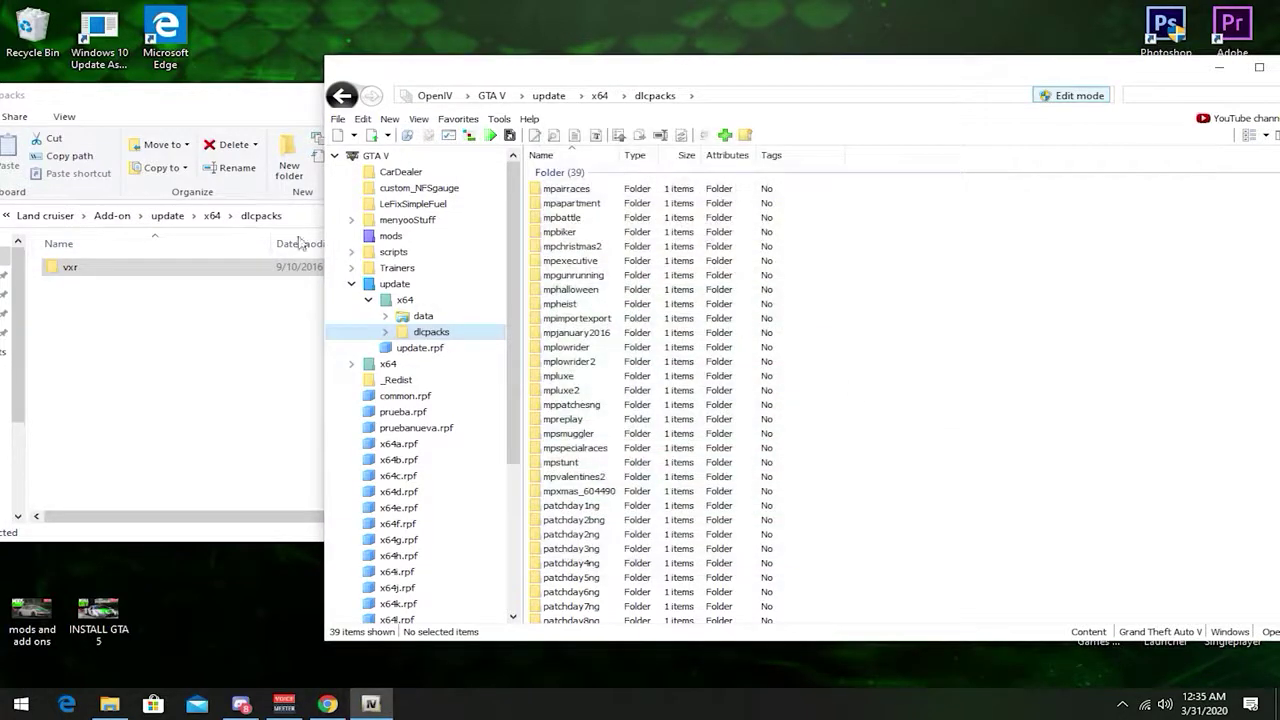
# Step: Make sure edit mode is on and copy the vxr folder into the game's update\x64\dlcpacks folder
pyautogui.click(1080, 96)
pyautogui.click(697, 403)
pyautogui.moveTo(80, 268); pyautogui.dragTo(880, 262)
pyautogui.scroll(-4, 706, 360)
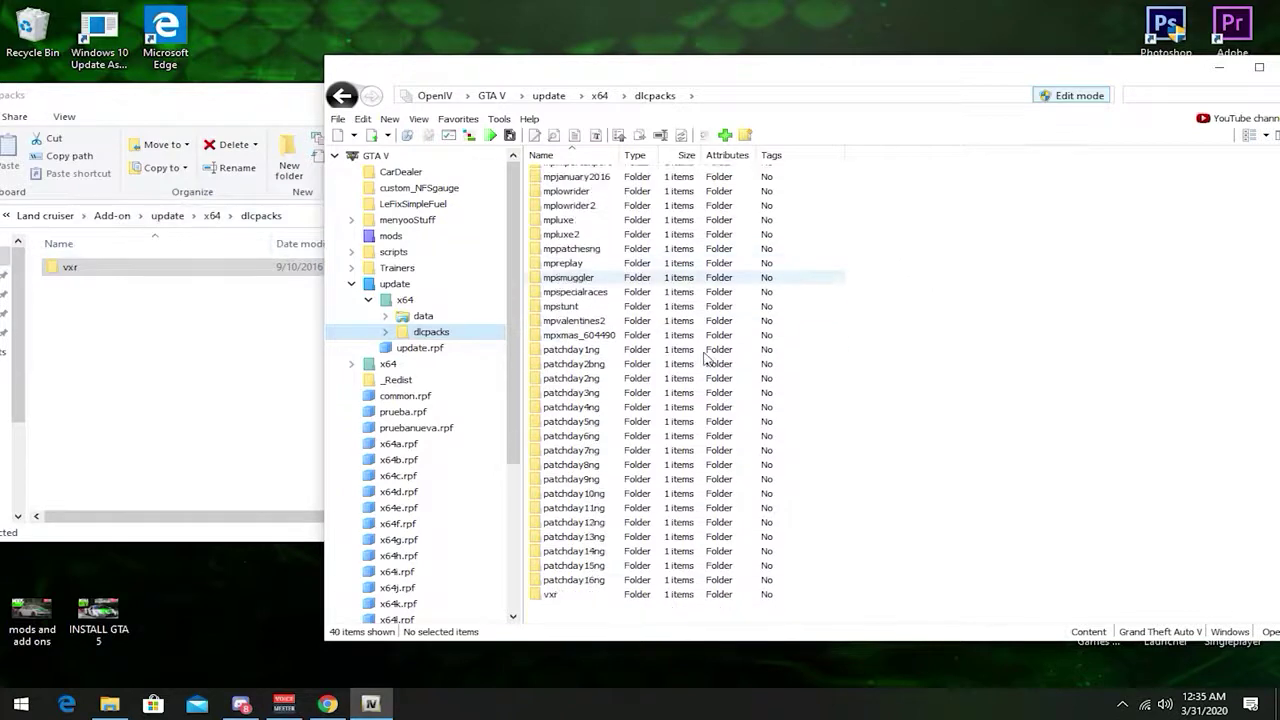
pyautogui.click(575, 597)
# Step: Copy the line <Item>dlcpacks:\vxr\</Item> from the add-on's ReadMe [ENG] file and close Notepad and the folder window
pyautogui.click(220, 320)
pyautogui.hotkey('alt', 'Up')
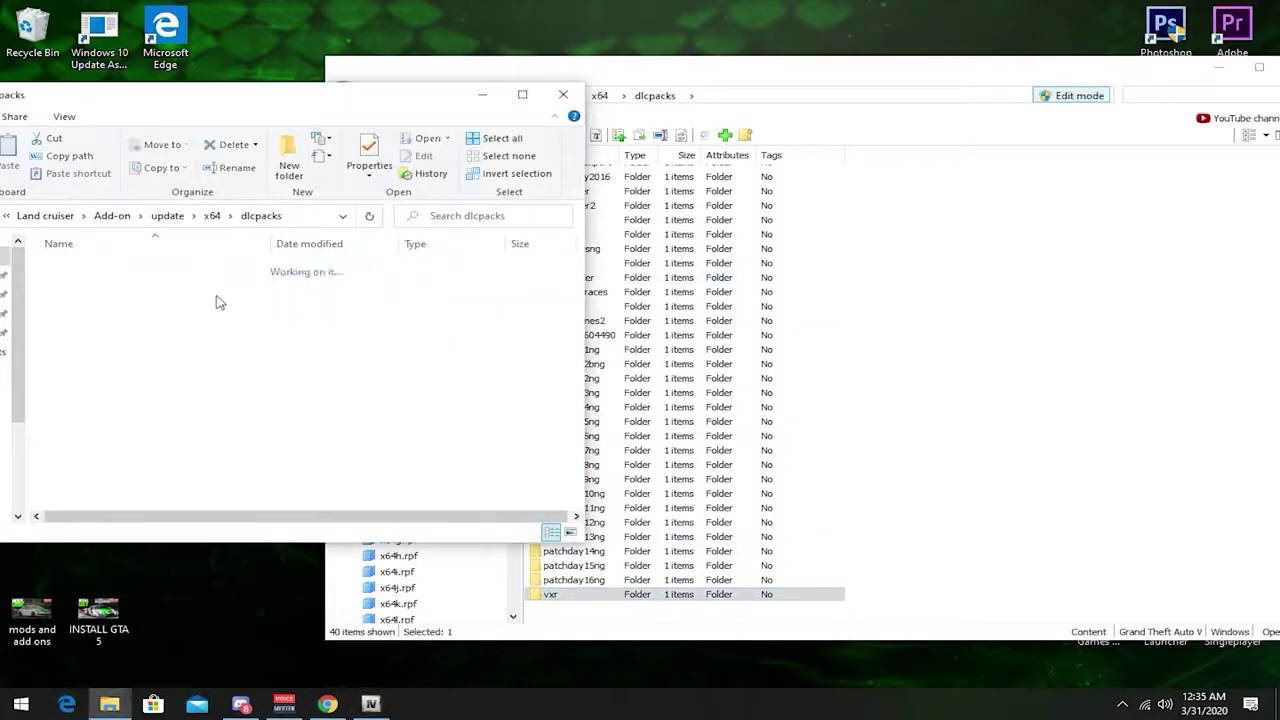
pyautogui.hotkey('alt', 'Up')
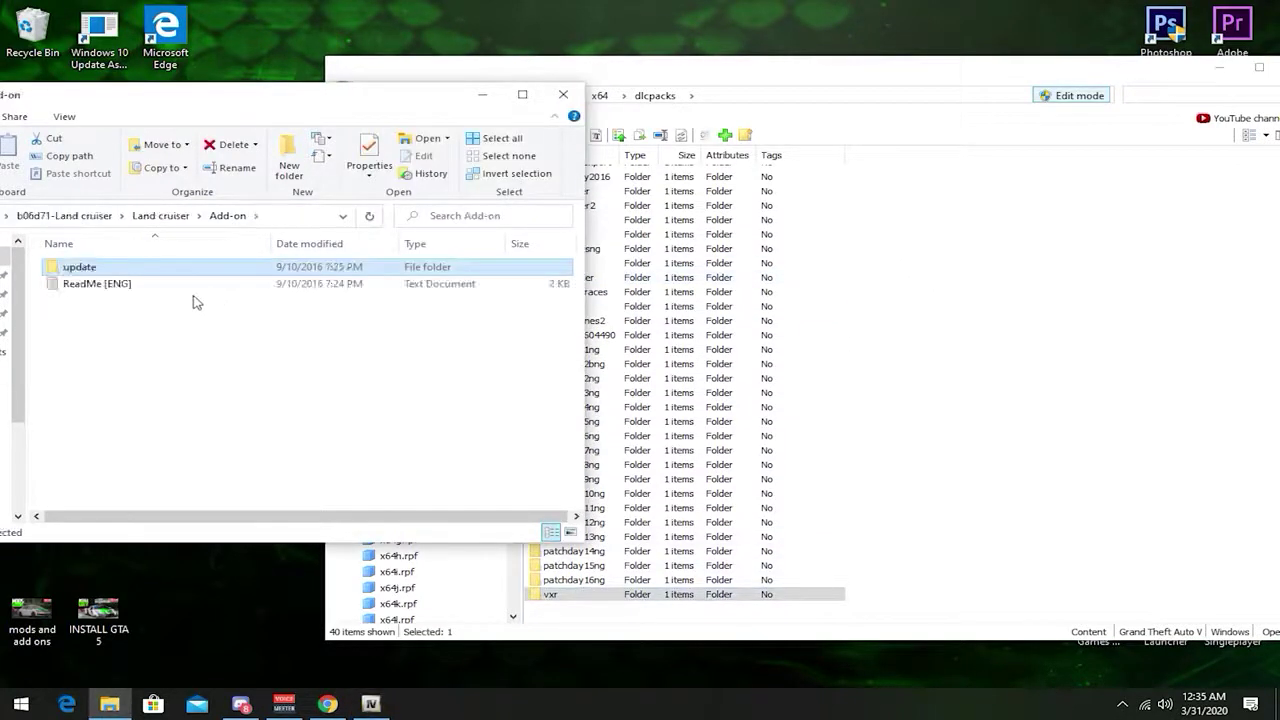
pyautogui.doubleClick(99, 287)
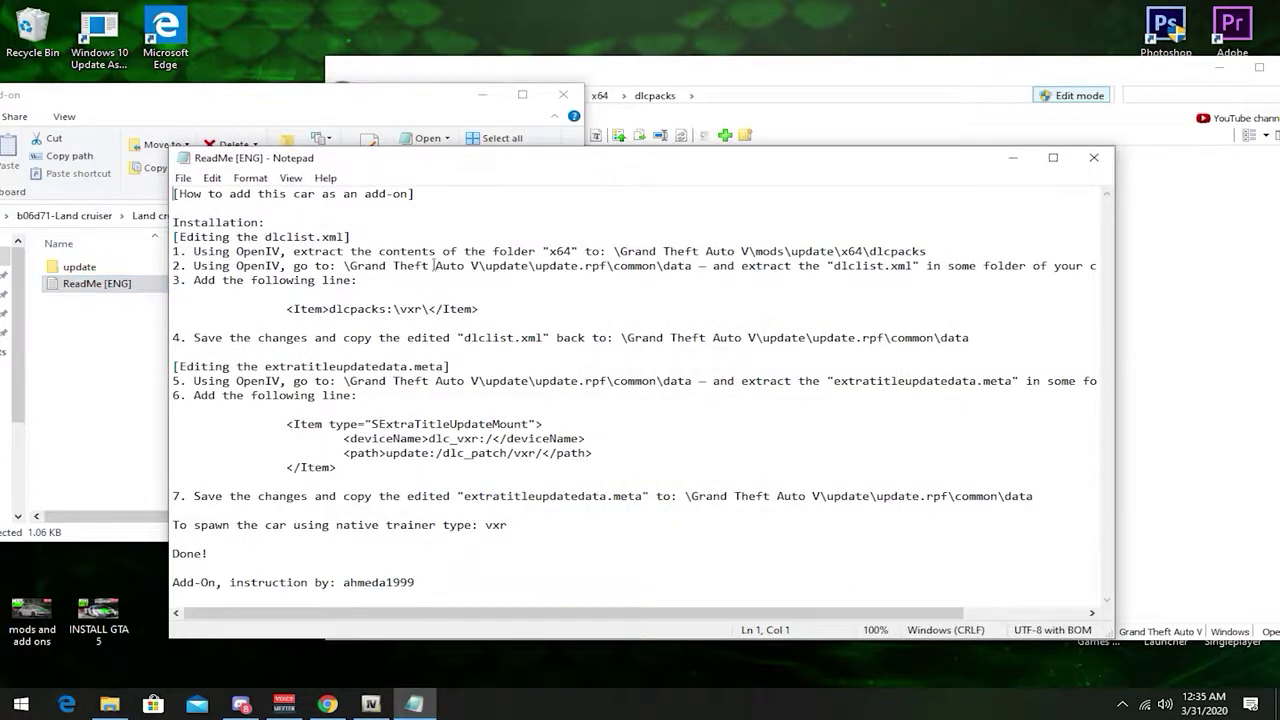
pyautogui.moveTo(490, 311); pyautogui.dragTo(289, 310)
pyautogui.rightClick(298, 310)
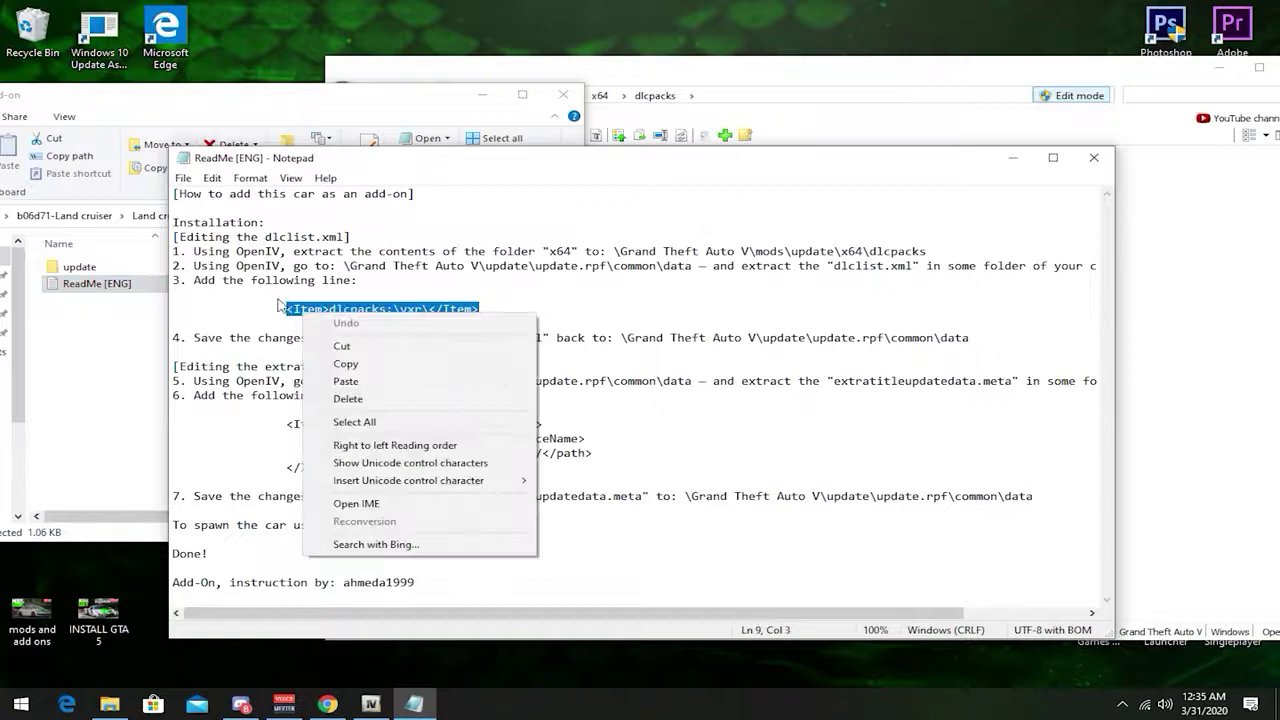
pyautogui.click(350, 363)
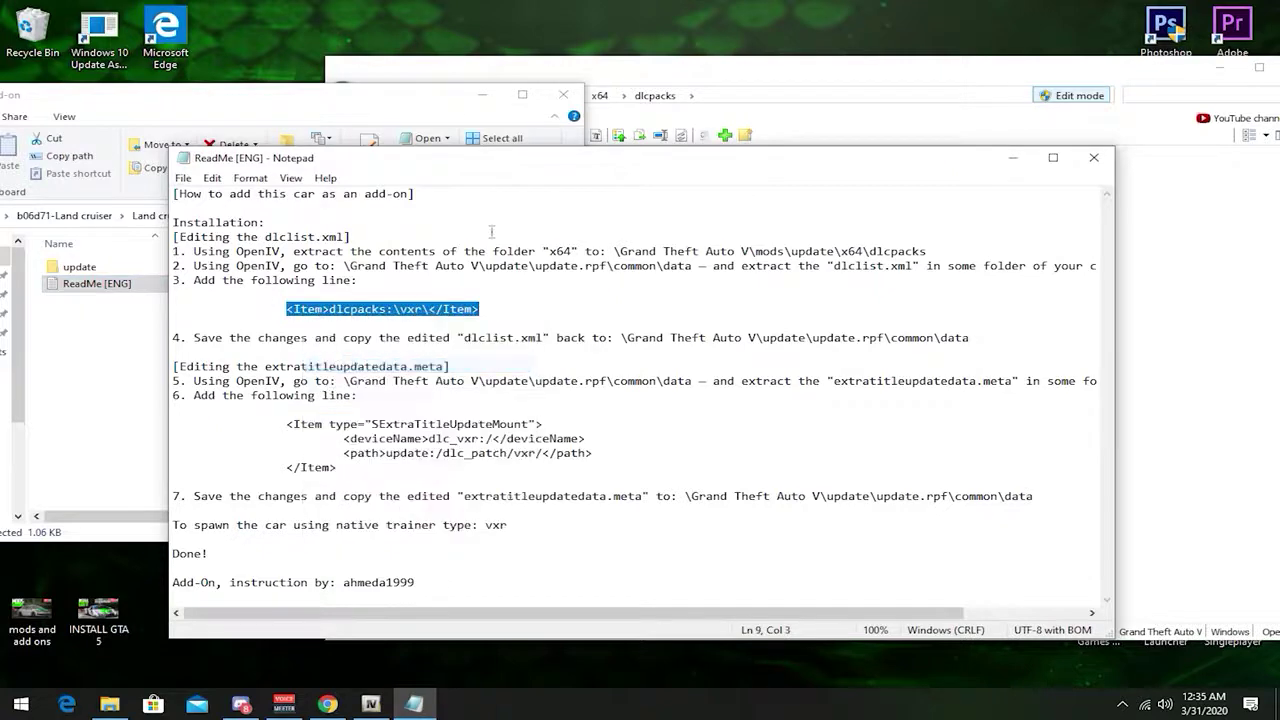
pyautogui.click(1093, 160)
pyautogui.click(563, 95)
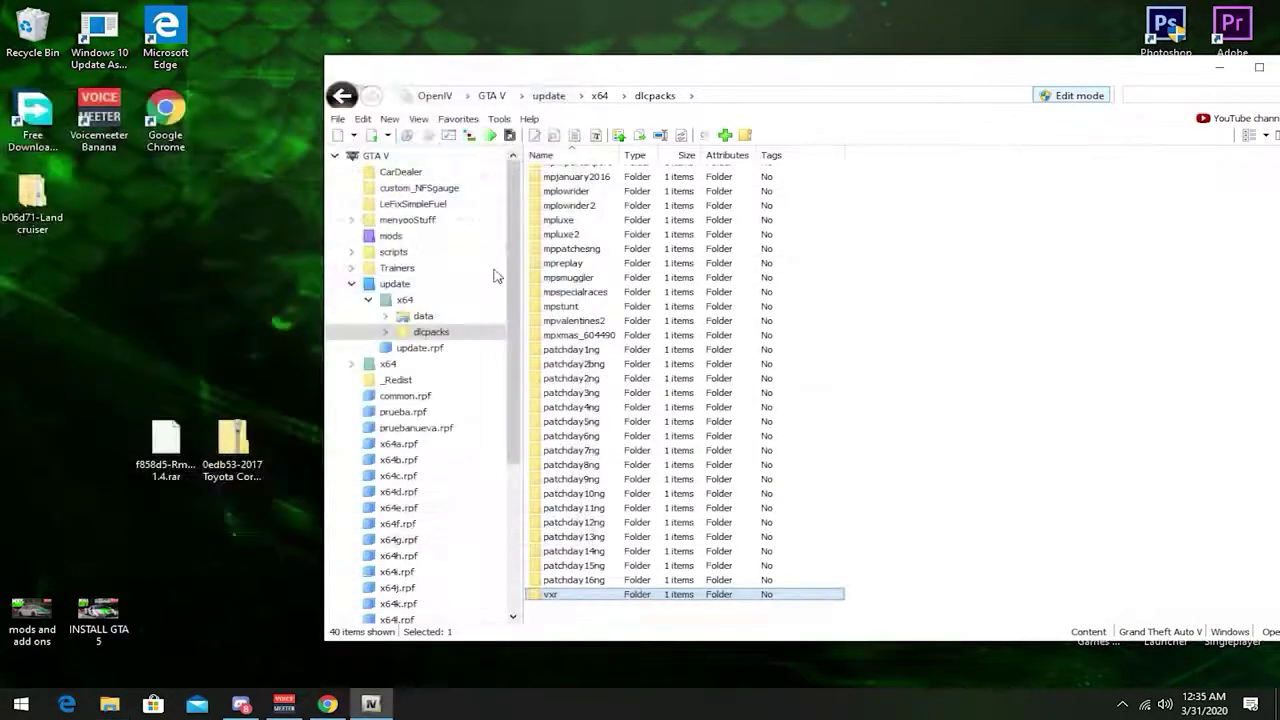
# Step: In OpenIV, open the common\data folder inside the game's update\update.rpf archive
pyautogui.click(398, 284)
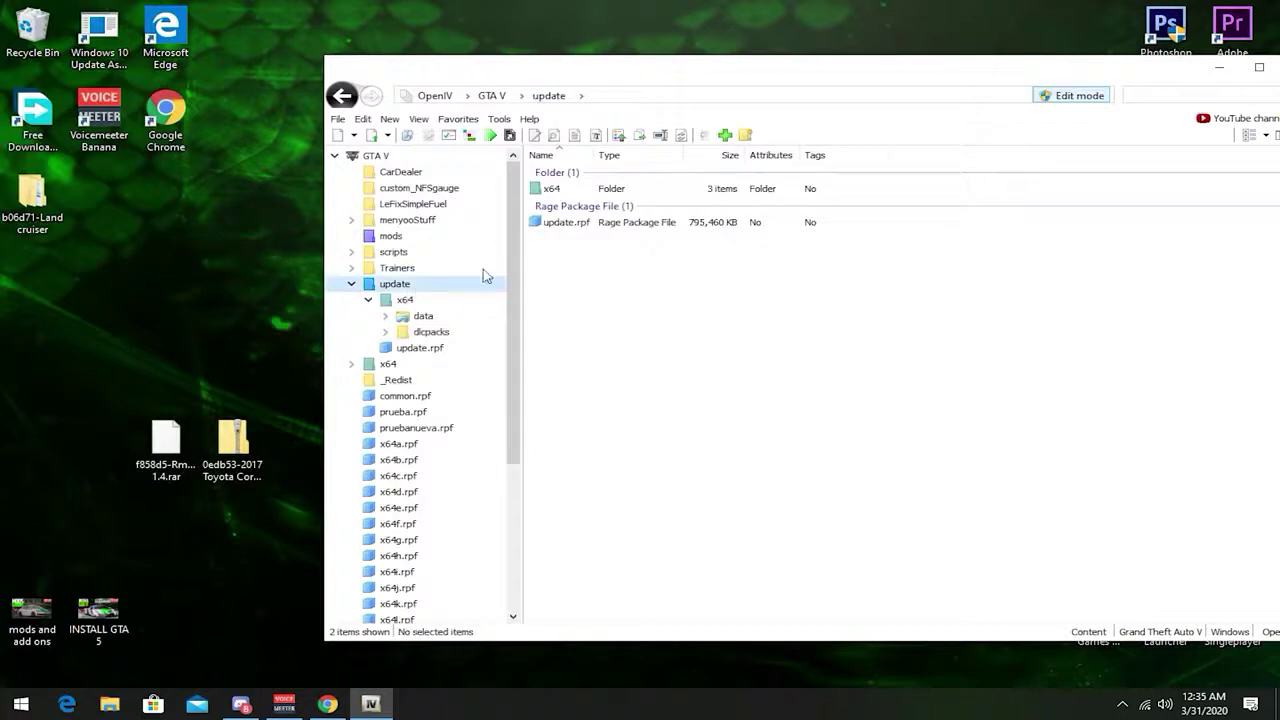
pyautogui.doubleClick(585, 225)
pyautogui.click(572, 259)
pyautogui.doubleClick(576, 260)
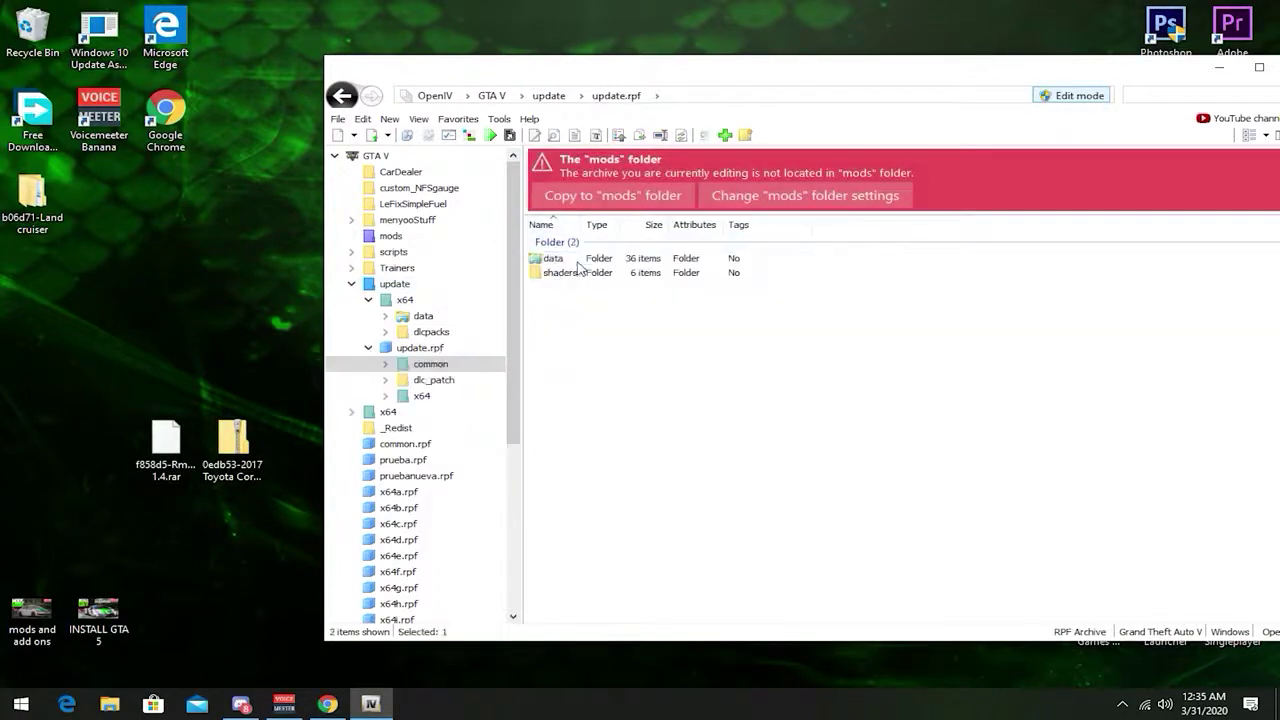
pyautogui.doubleClick(580, 260)
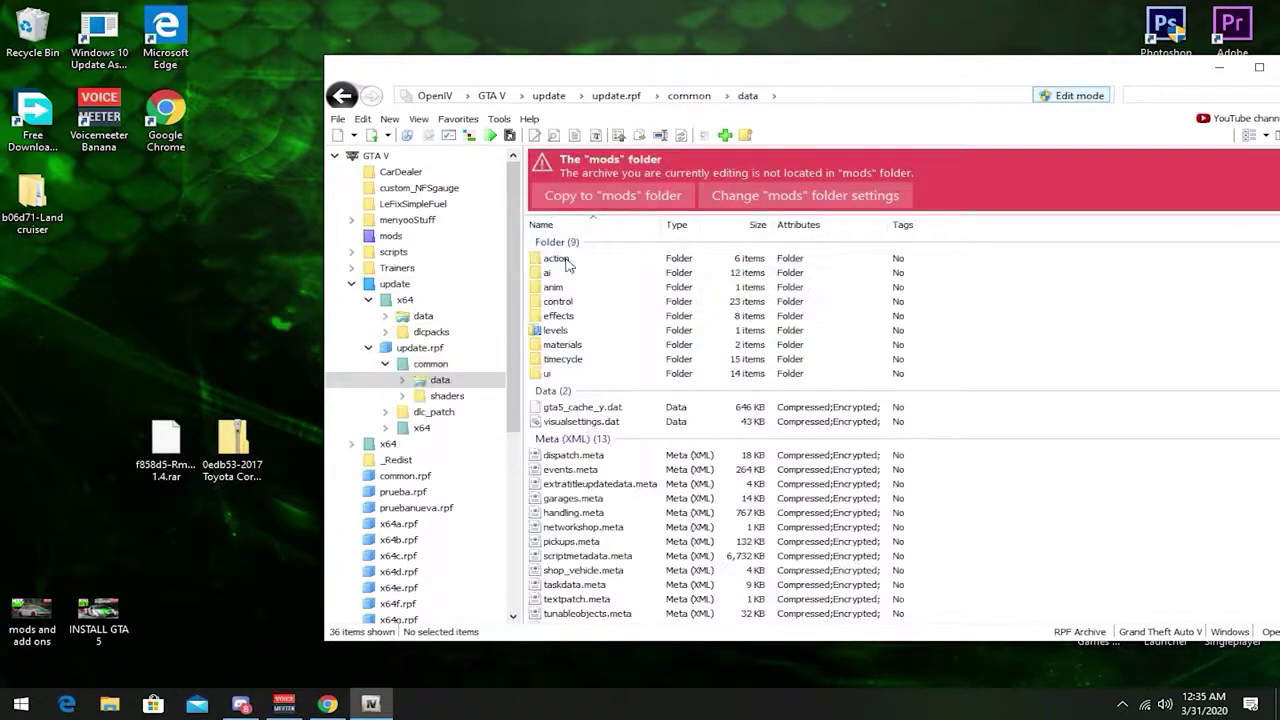
# Step: Open dlclist.xml from the data folder of update.rpf for editing
pyautogui.scroll(-5, 603, 413)
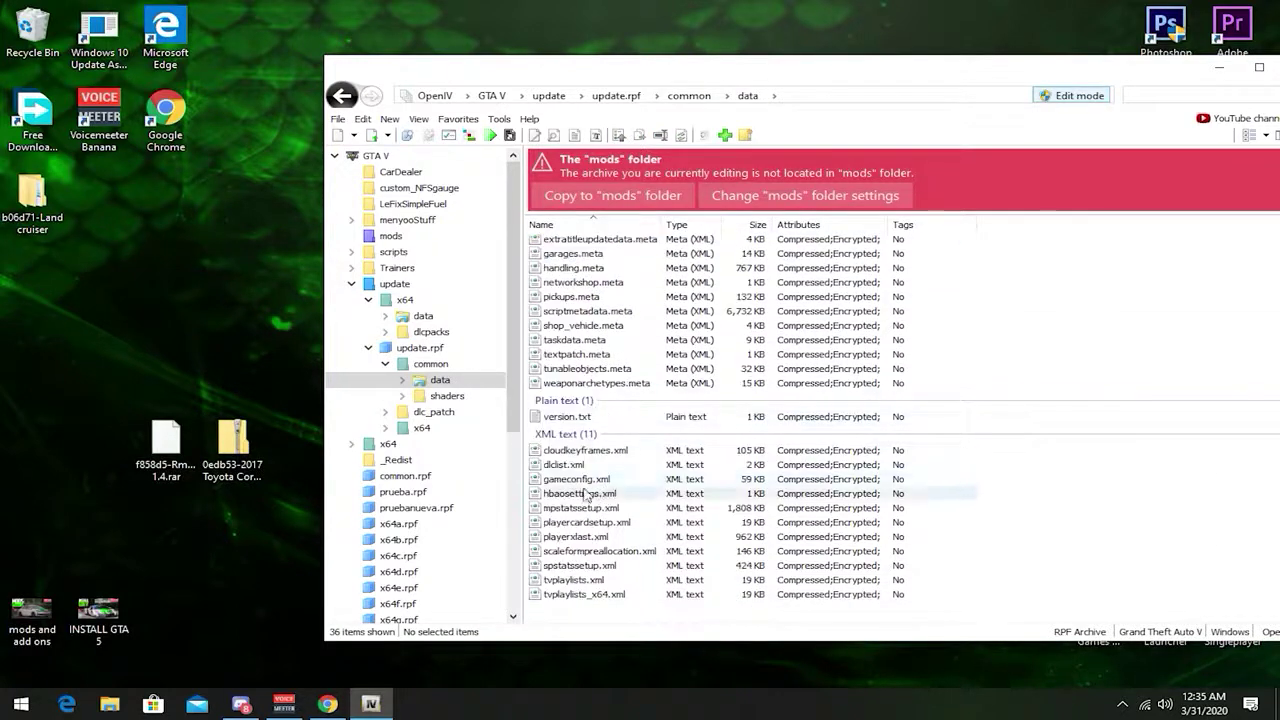
pyautogui.click(563, 467)
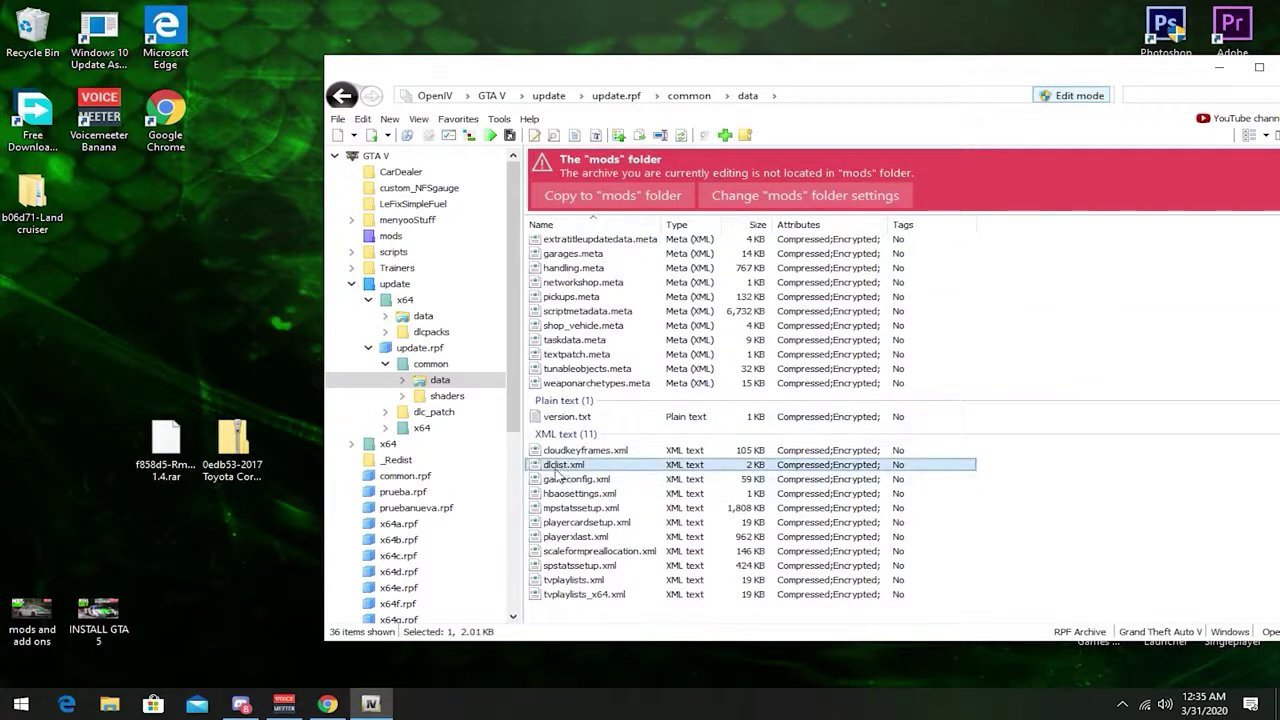
pyautogui.rightClick(560, 474)
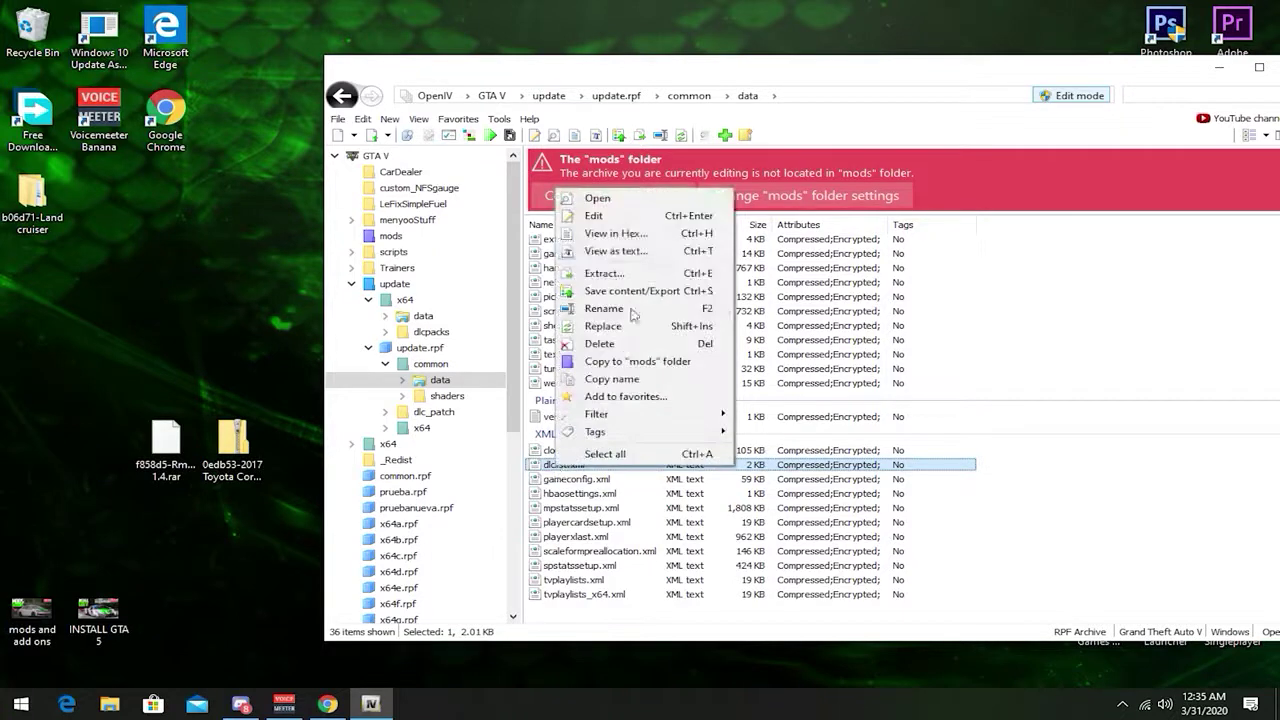
pyautogui.click(600, 216)
# Step: Add the copied line <Item>dlcpacks:\vxr\</Item> below the patchday16ng entry in dlclist.xml and save the file
pyautogui.scroll(-10, 714, 398)
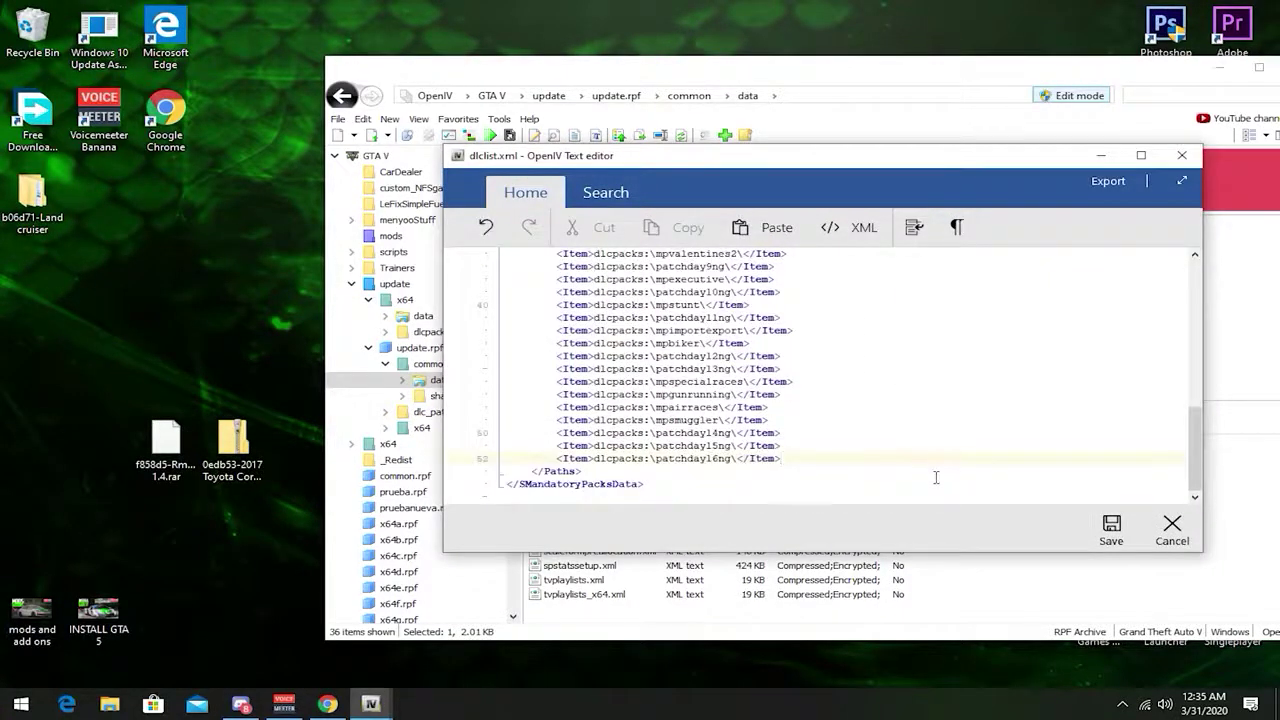
pyautogui.press('Return')
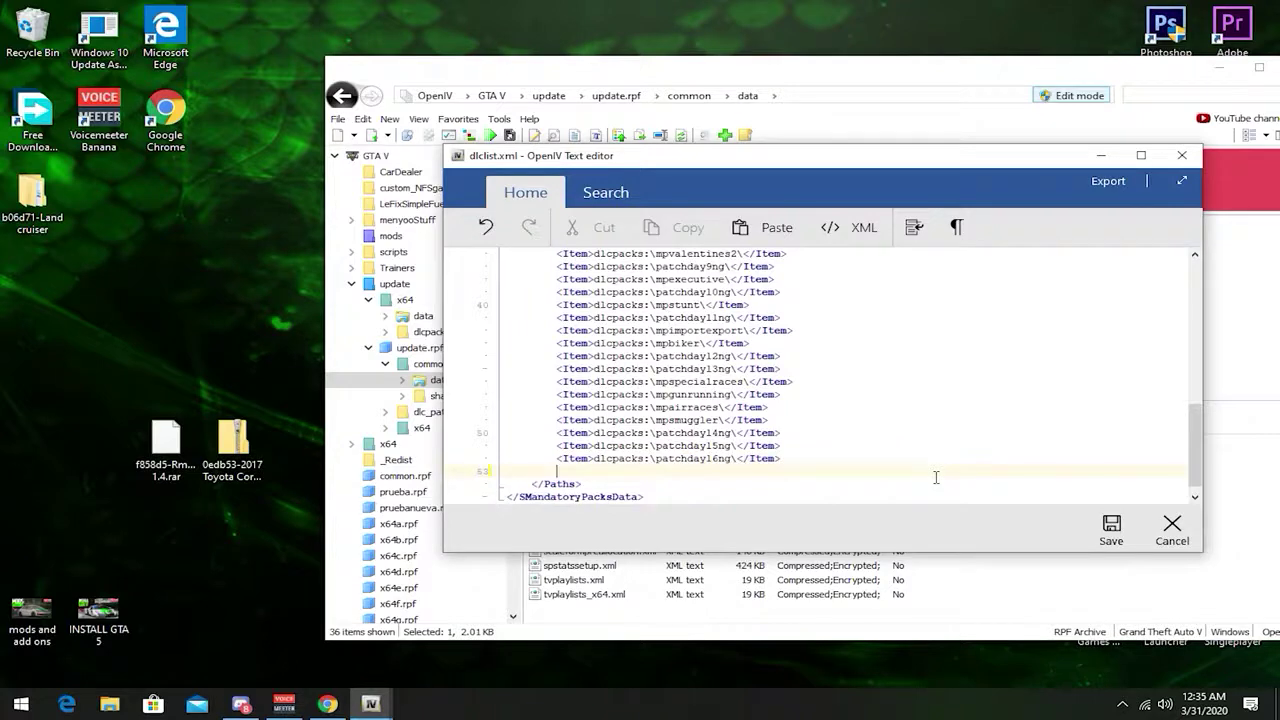
pyautogui.hotkey('ctrl', 'v')
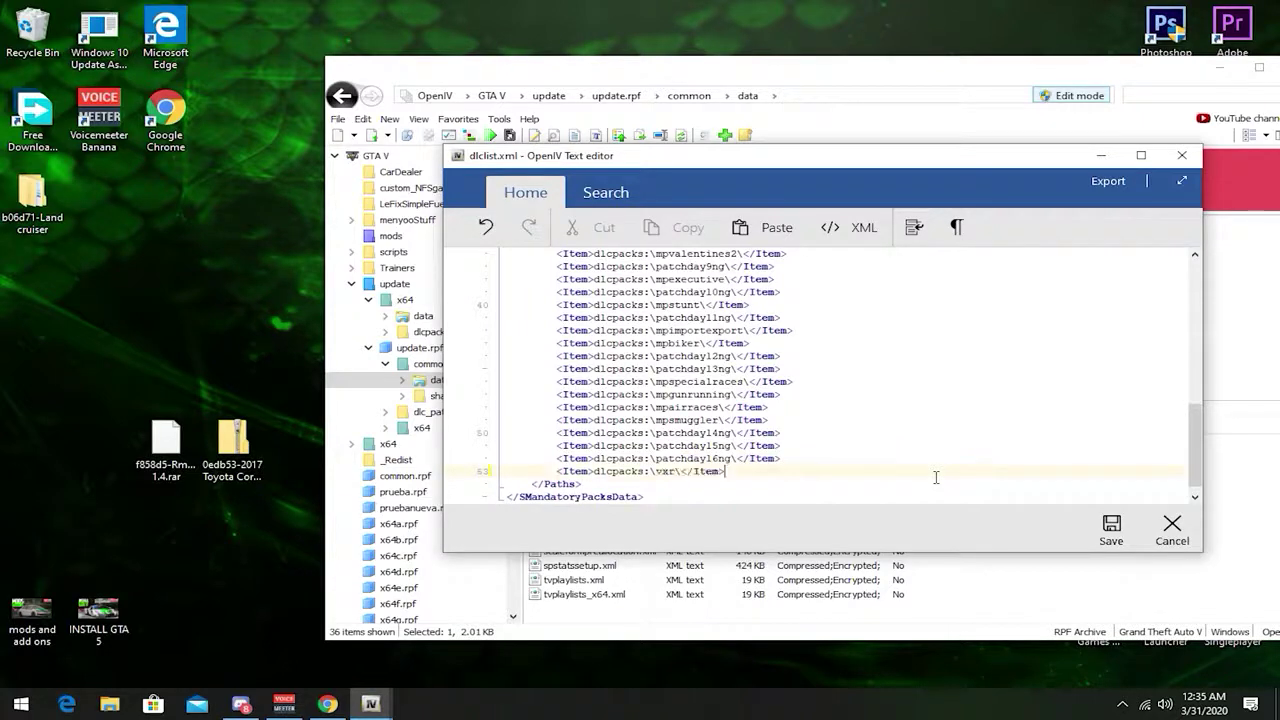
pyautogui.rightClick(729, 471)
pyautogui.click(694, 531)
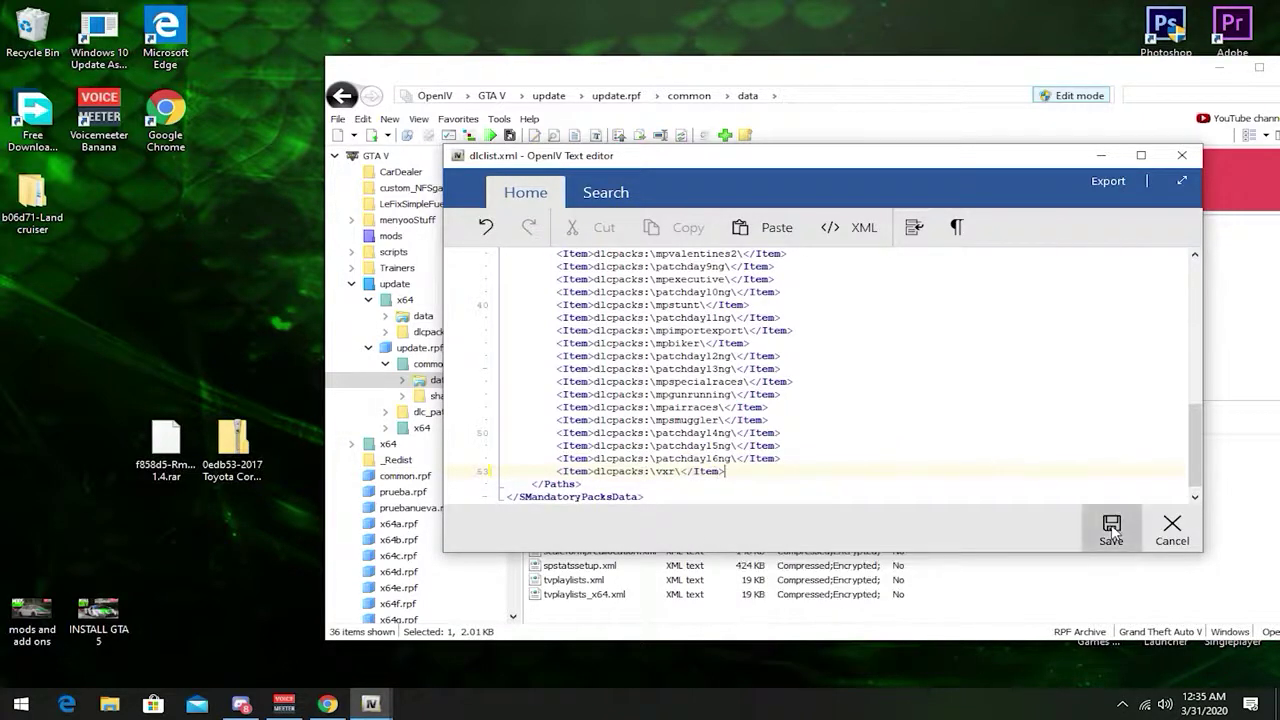
pyautogui.click(1111, 529)
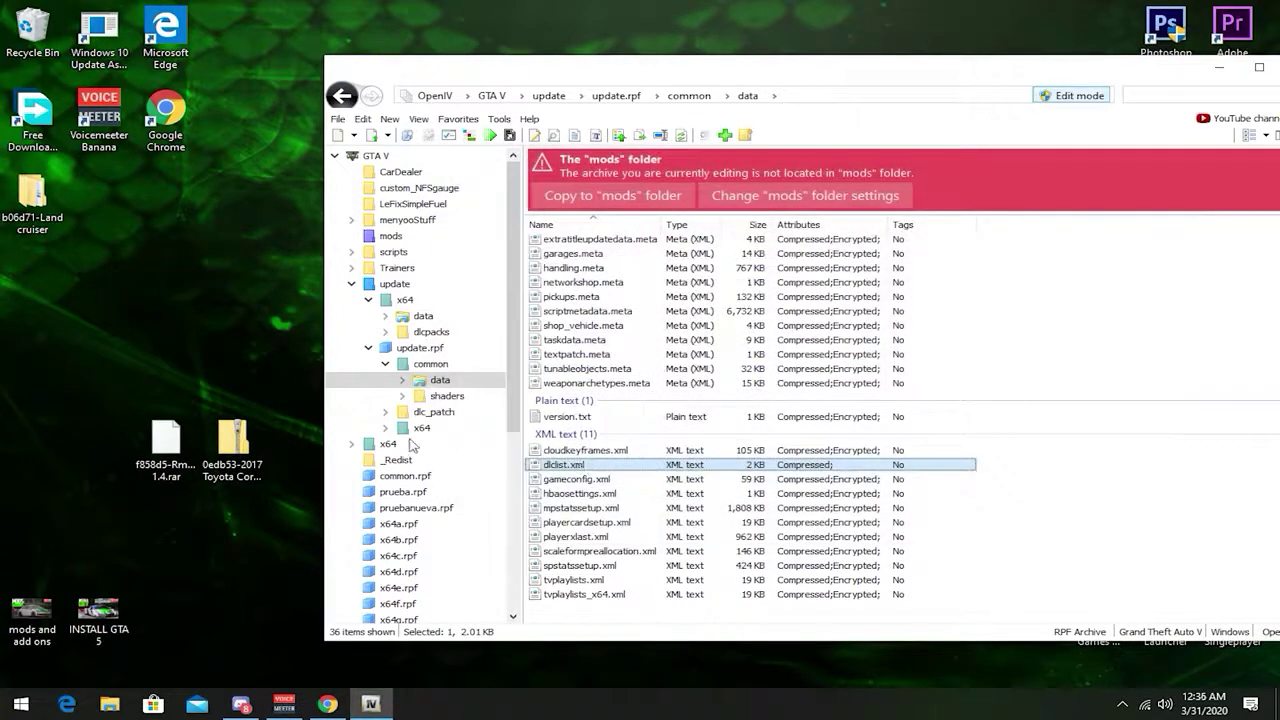
# Step: Create a new text document on the desktop, keeping the default name
pyautogui.click(159, 279)
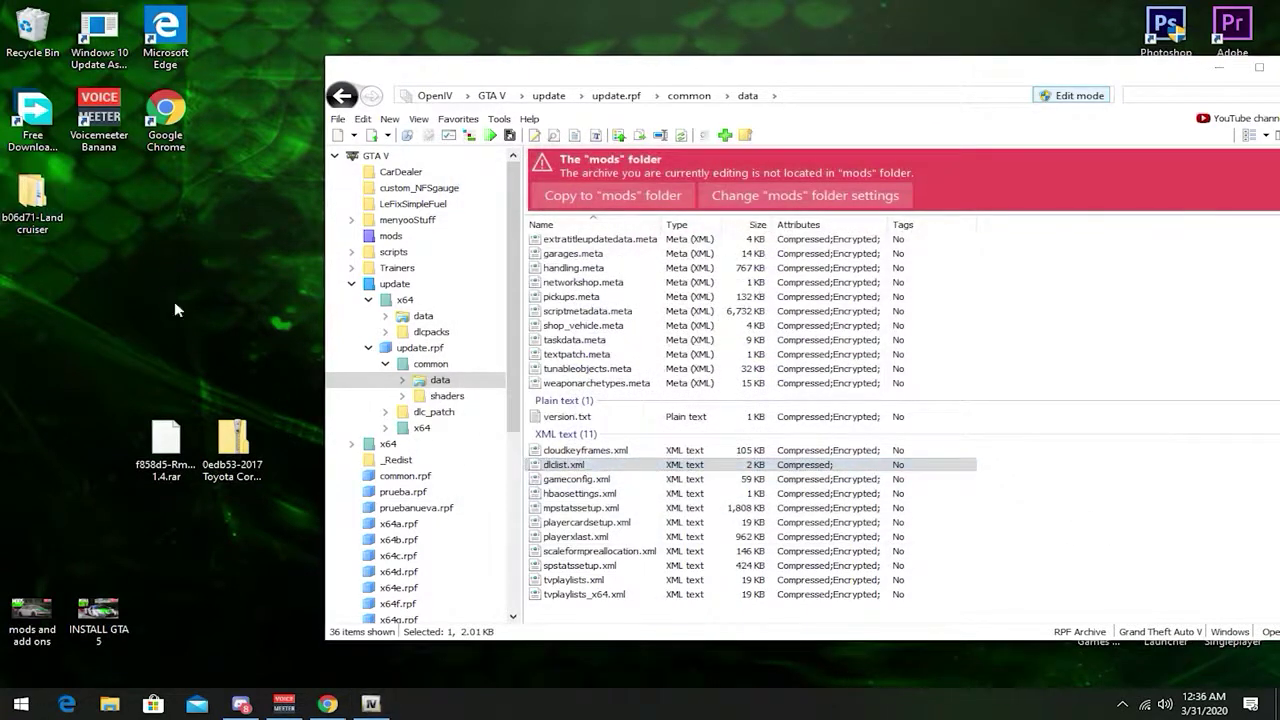
pyautogui.rightClick(161, 284)
pyautogui.moveTo(258, 440)
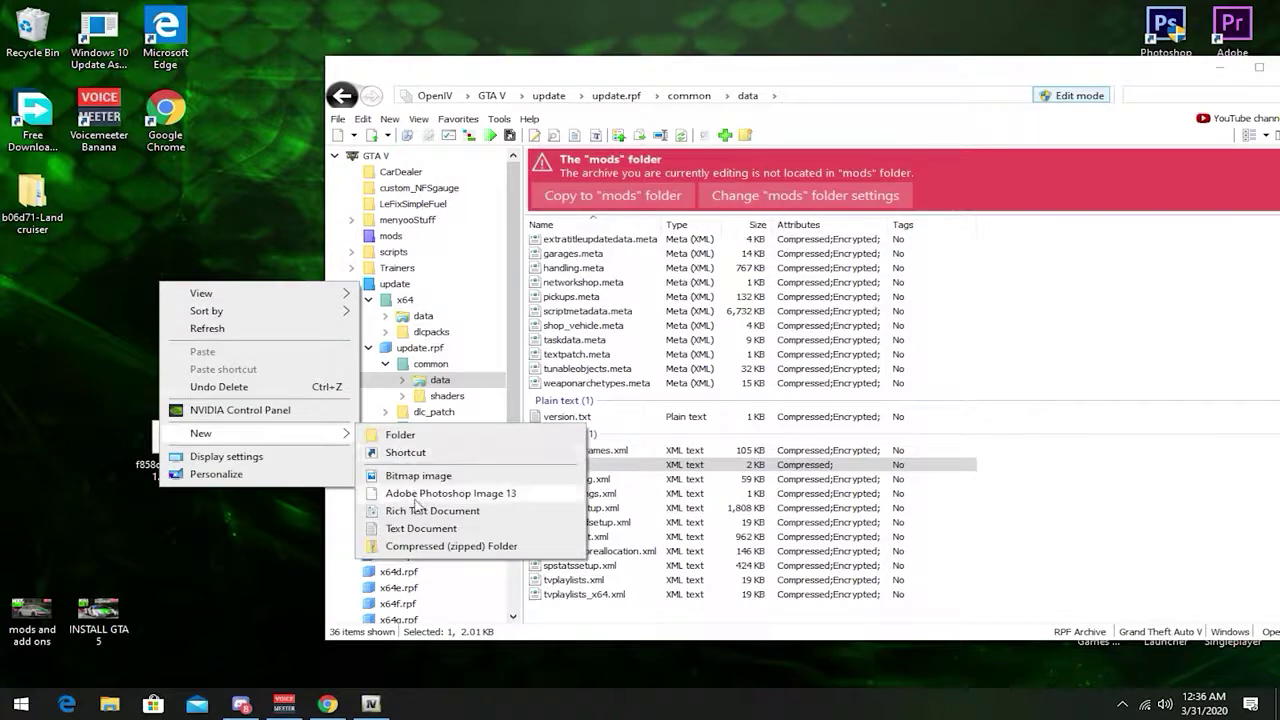
pyautogui.click(385, 530)
pyautogui.press('Return')
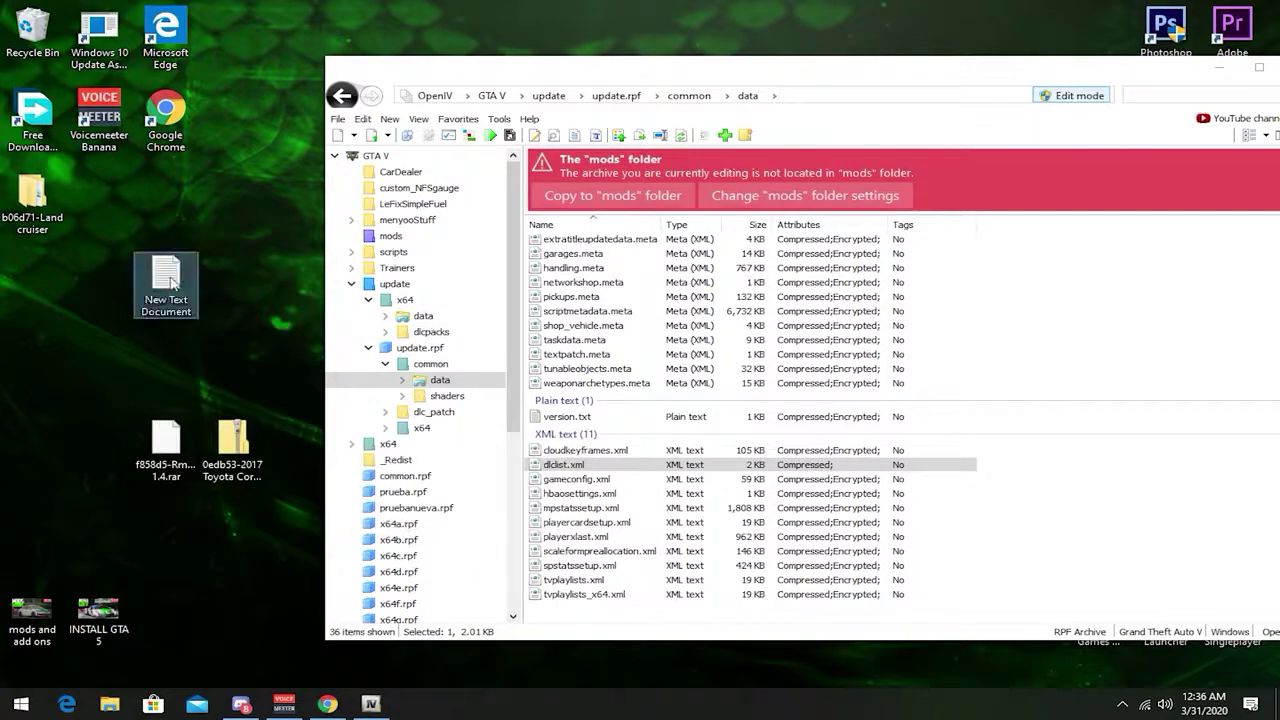
# Step: Write the note "landcruiser - vxr" in the new text document, save it and minimize Notepad
pyautogui.press('Return')
pyautogui.write('t')
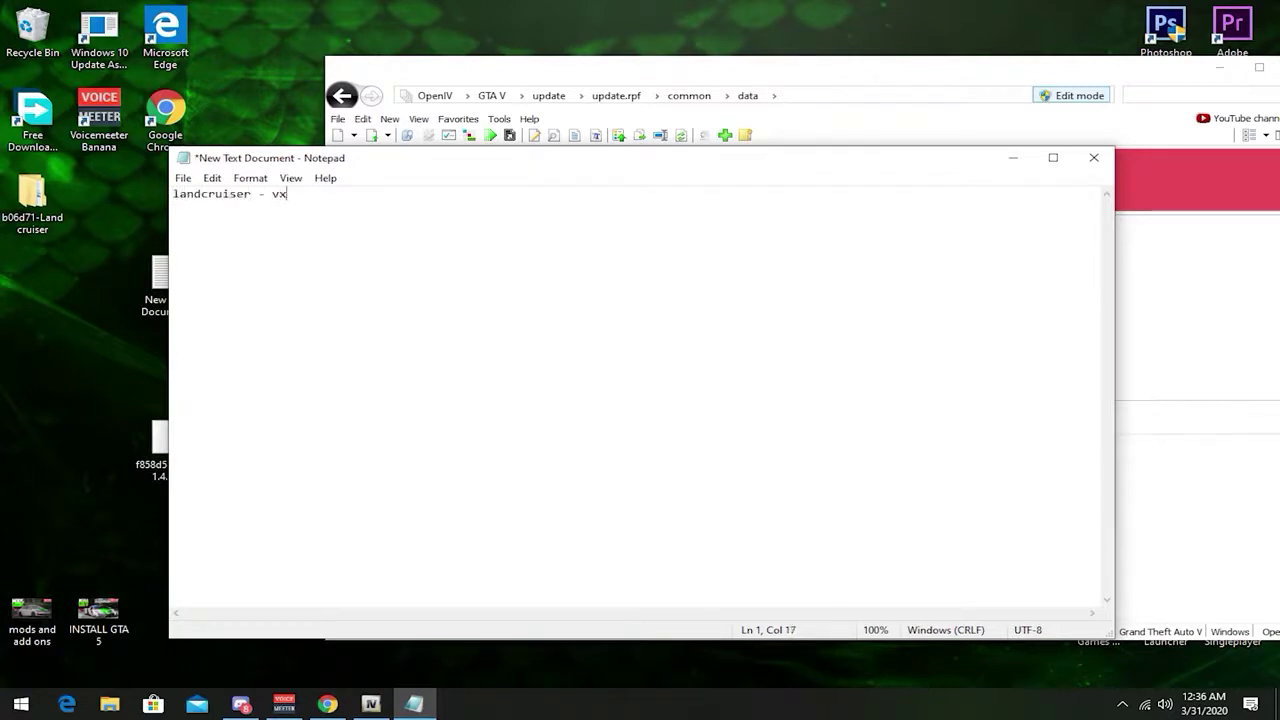
pyautogui.click(183, 178)
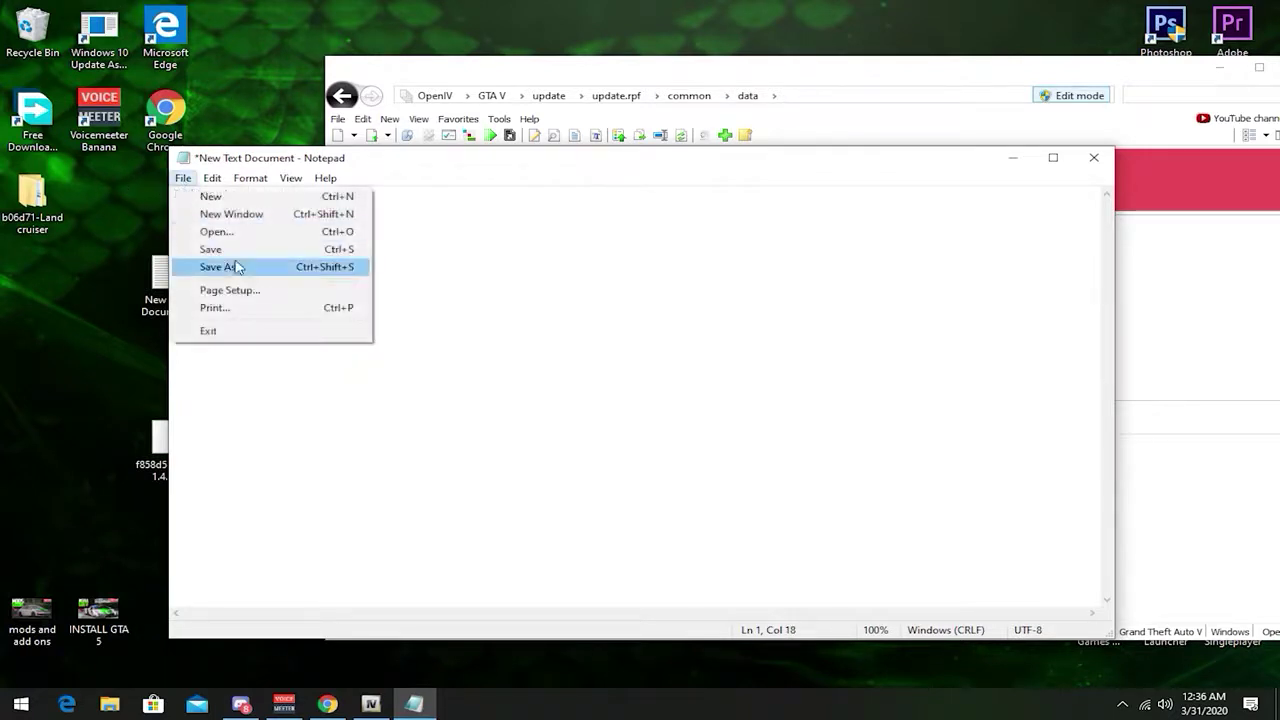
pyautogui.click(240, 248)
pyautogui.click(1013, 157)
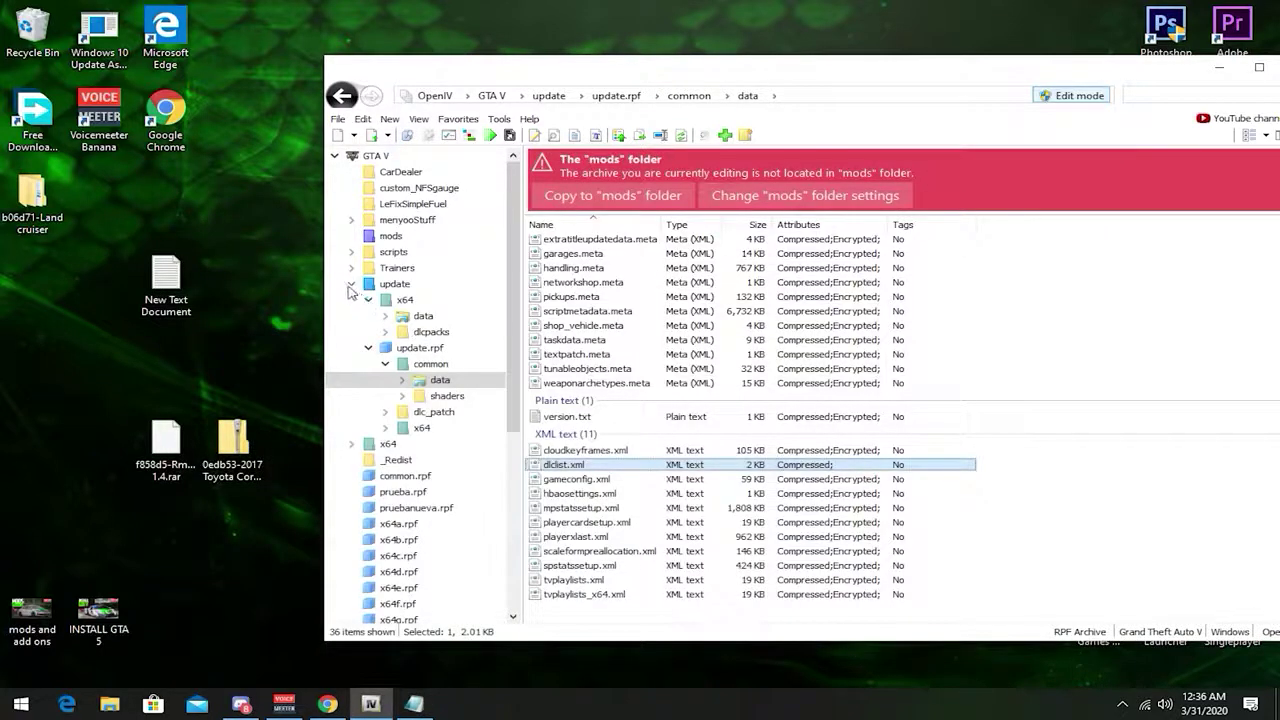
# Step: Collapse the update folder in OpenIV and extract the 2017 Toyota Corolla archive with 7-Zip on the desktop
pyautogui.click(351, 286)
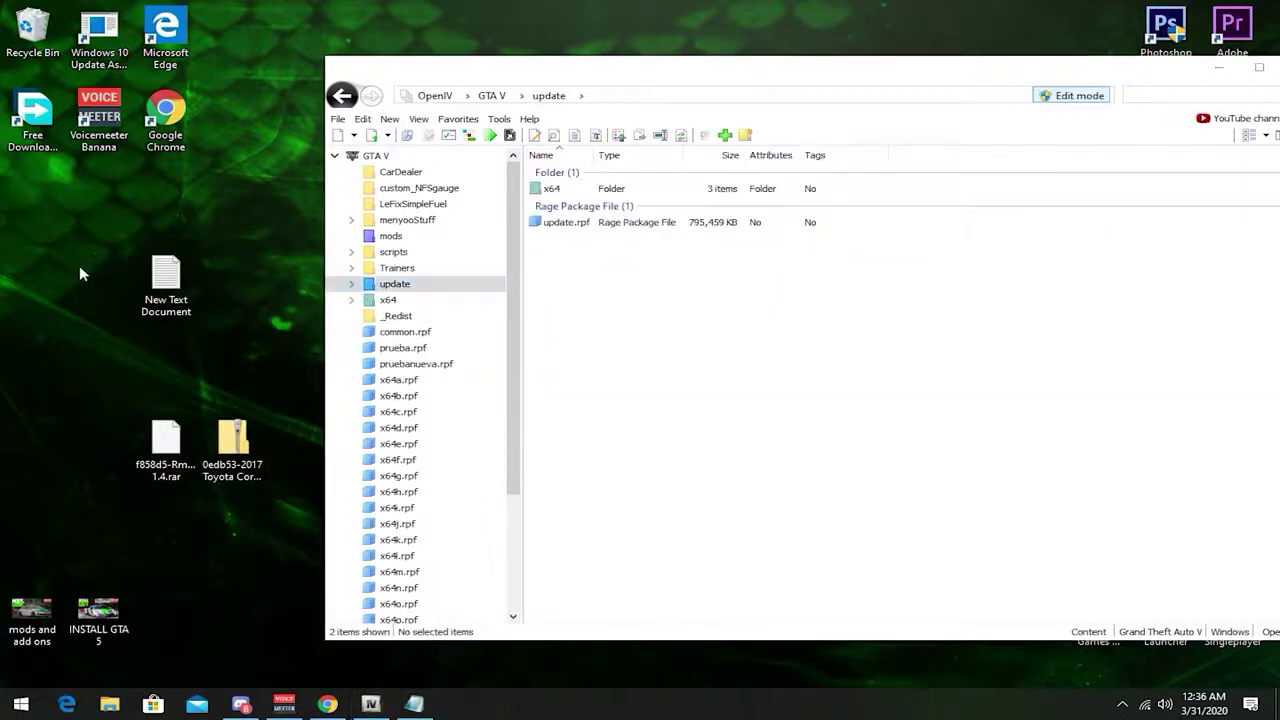
pyautogui.moveTo(166, 442); pyautogui.dragTo(115, 398)
pyautogui.moveTo(226, 440); pyautogui.dragTo(33, 280)
pyautogui.rightClick(33, 280)
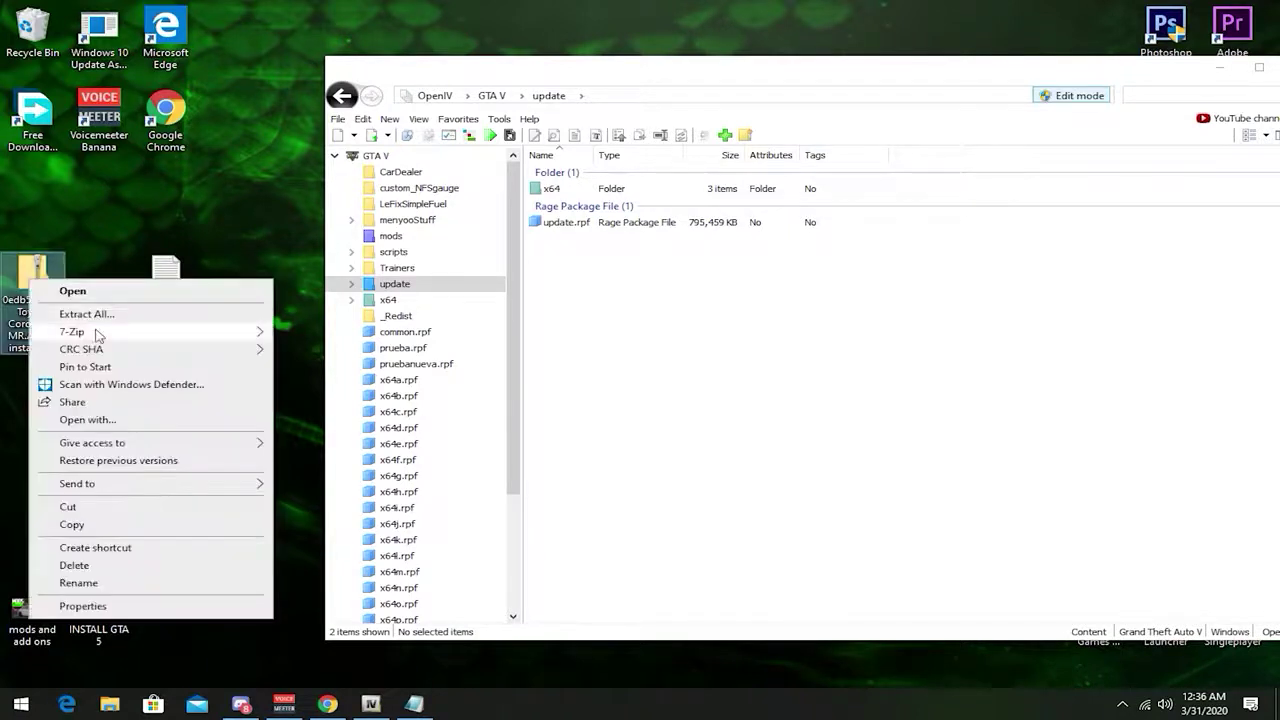
pyautogui.moveTo(215, 336)
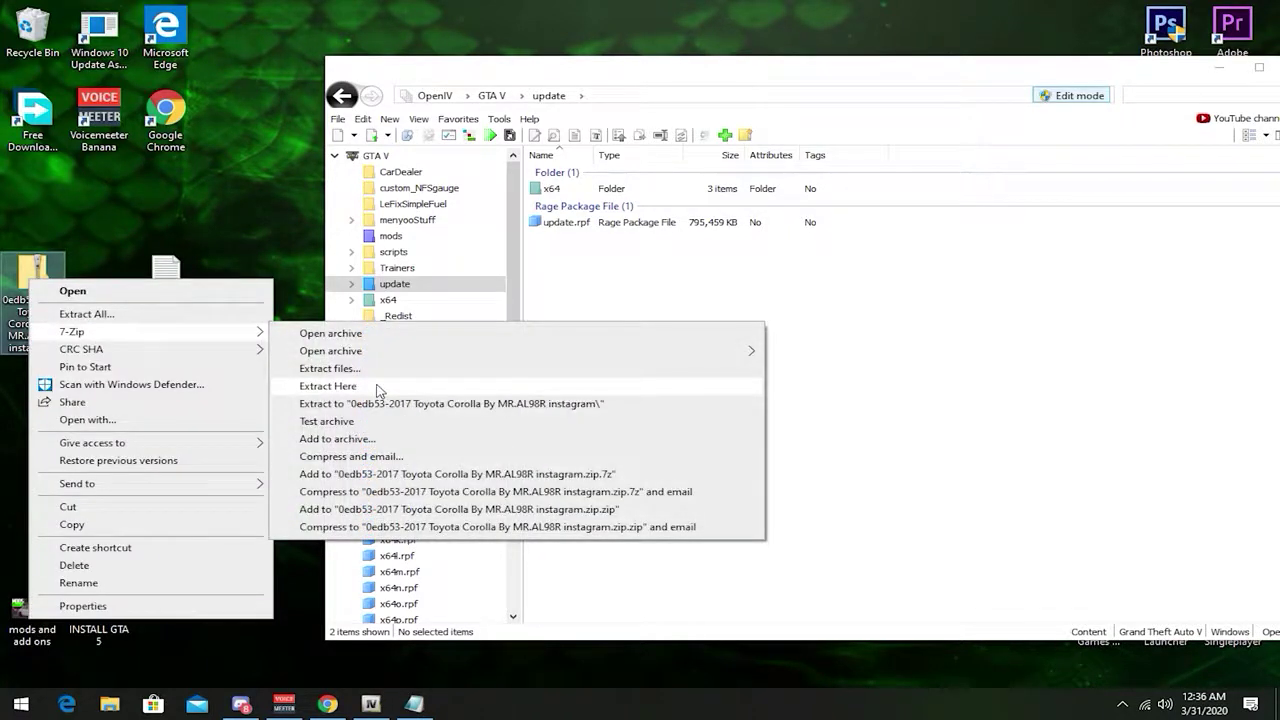
pyautogui.click(372, 370)
pyautogui.click(608, 449)
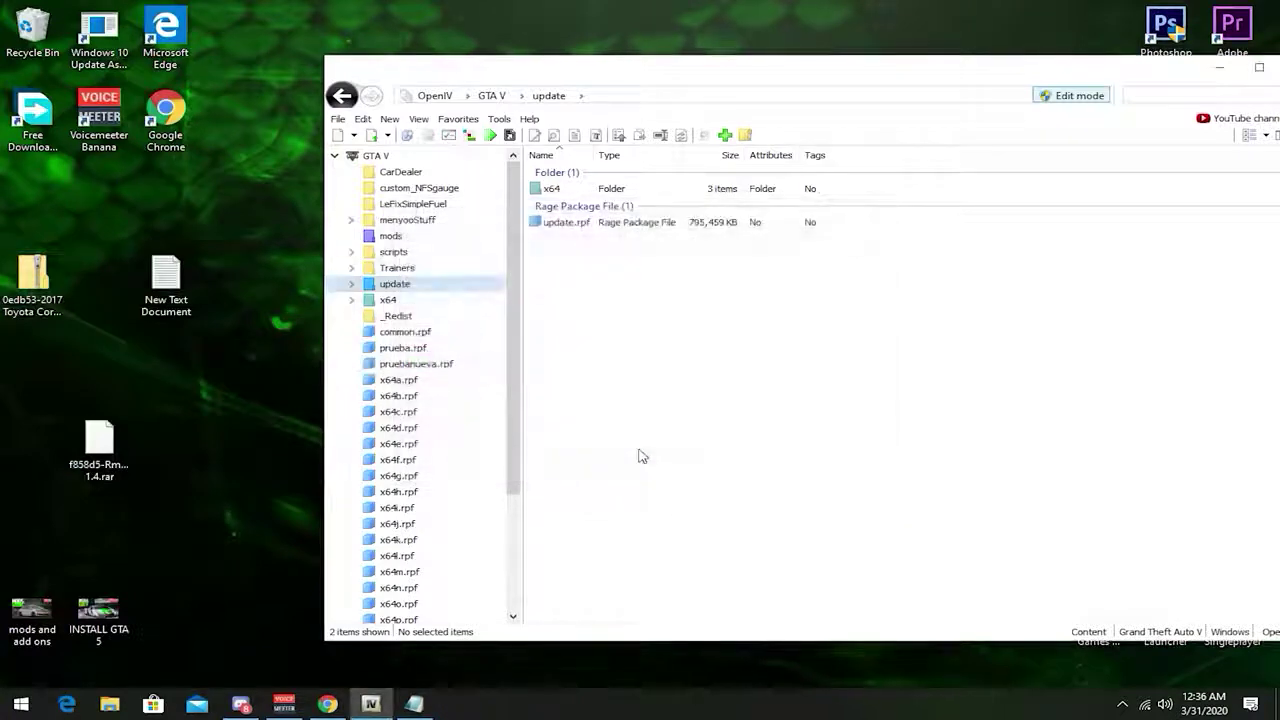
# Step: Open the Replace folder inside the extracted Toyota Corolla folder, then switch back to OpenIV
pyautogui.doubleClick(52, 222)
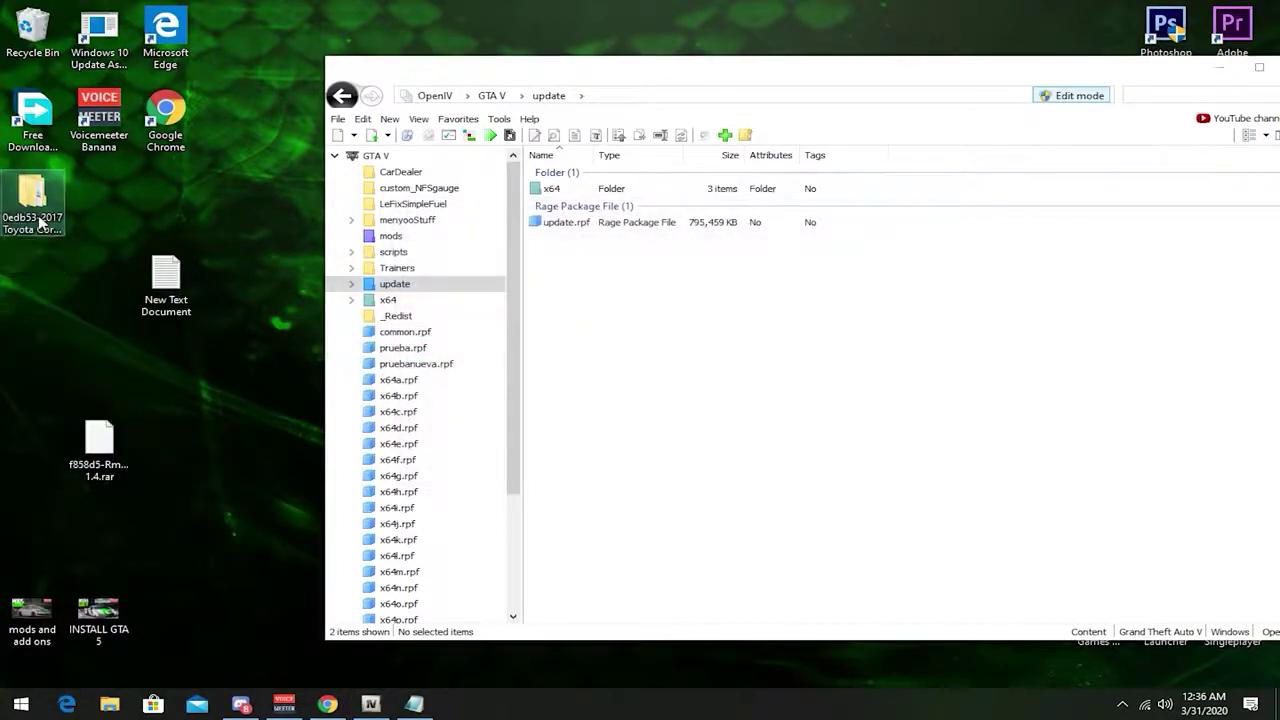
pyautogui.doubleClick(214, 266)
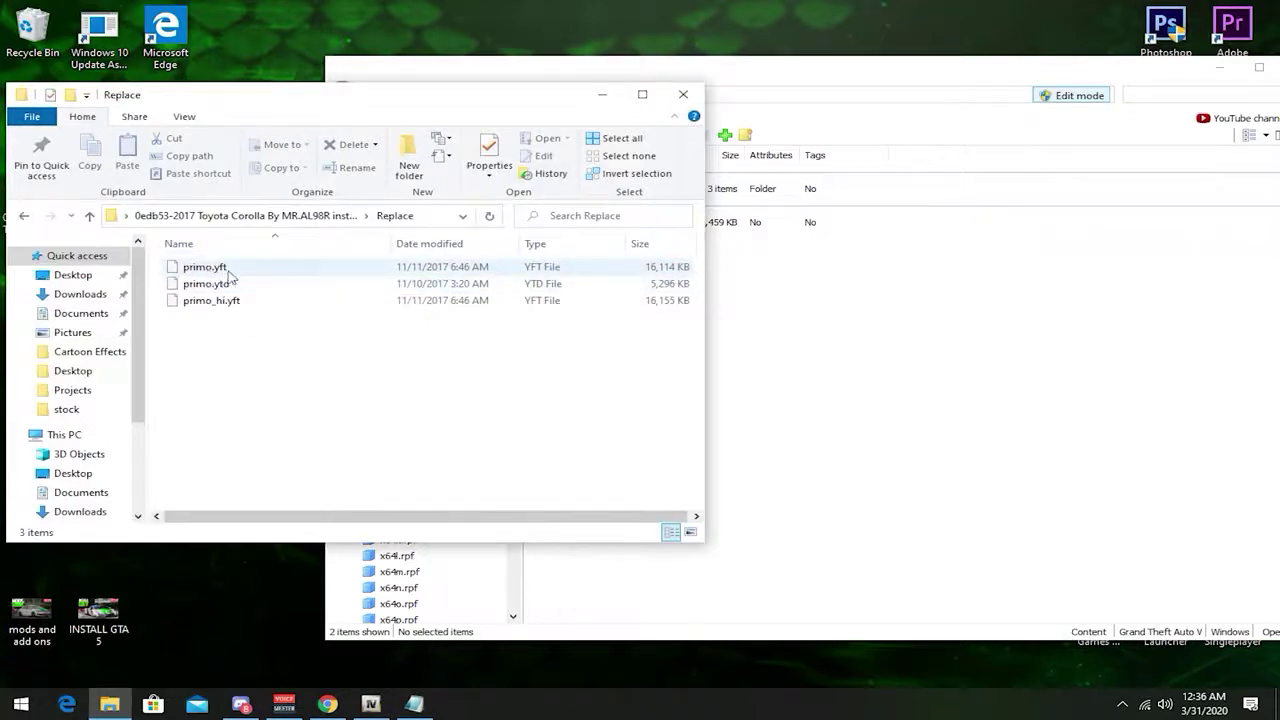
pyautogui.click(690, 70)
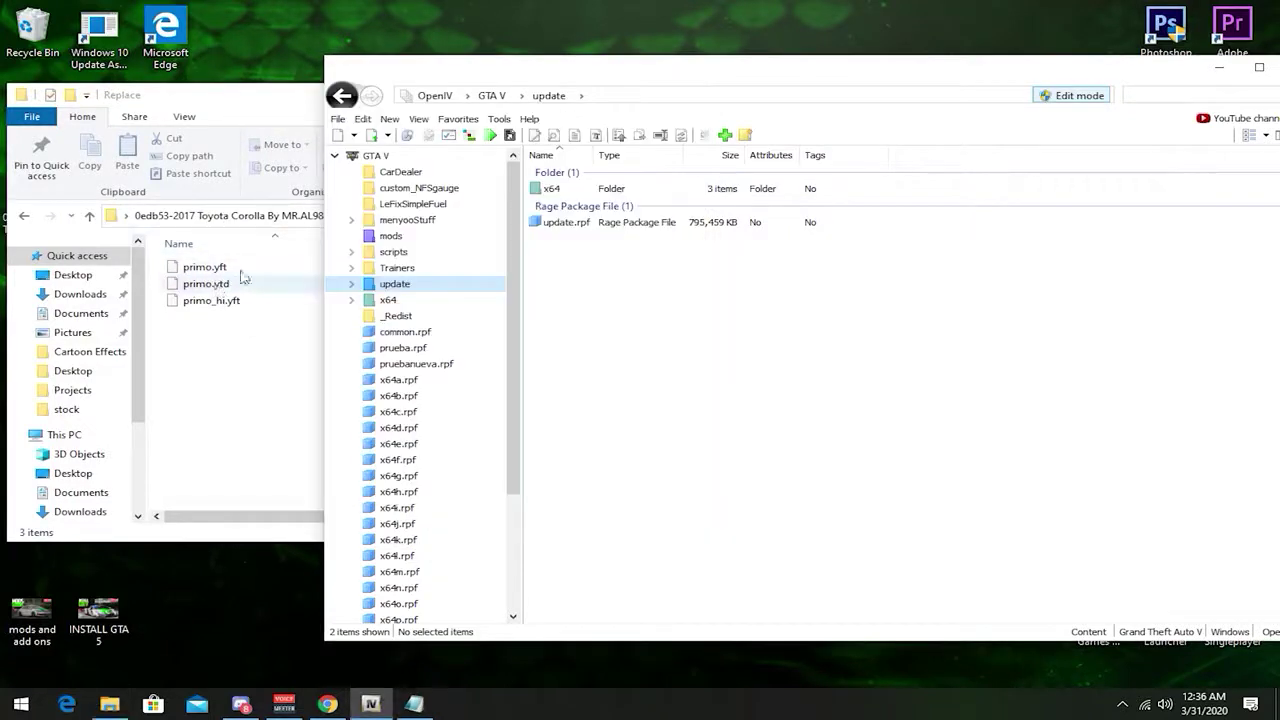
# Step: Go to the GTA V root folder and open OpenIV's file search
pyautogui.click(346, 158)
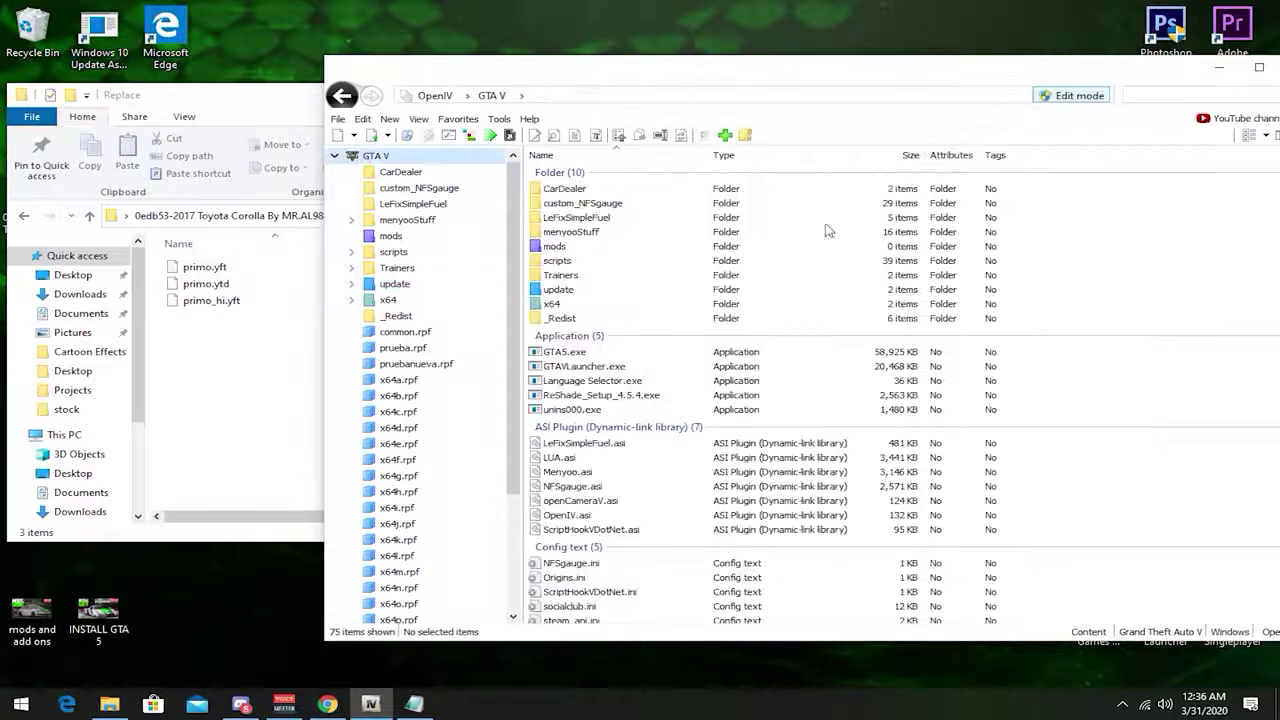
pyautogui.click(499, 120)
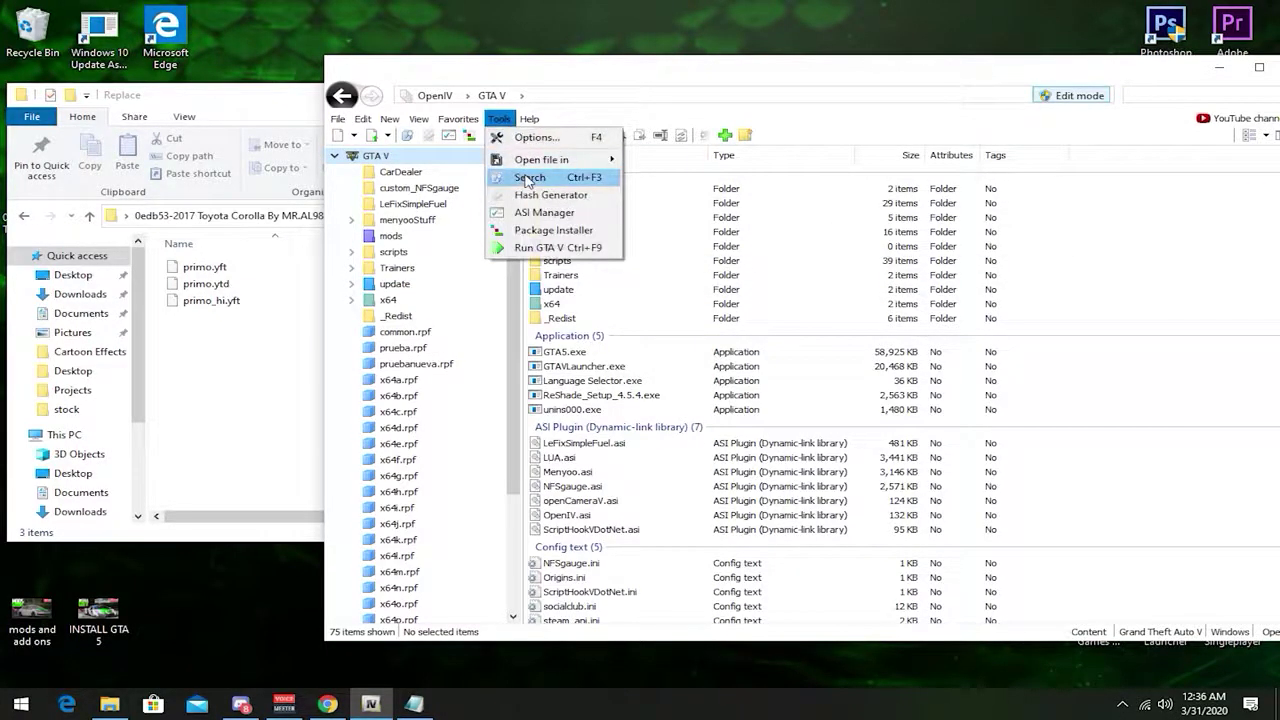
pyautogui.click(527, 180)
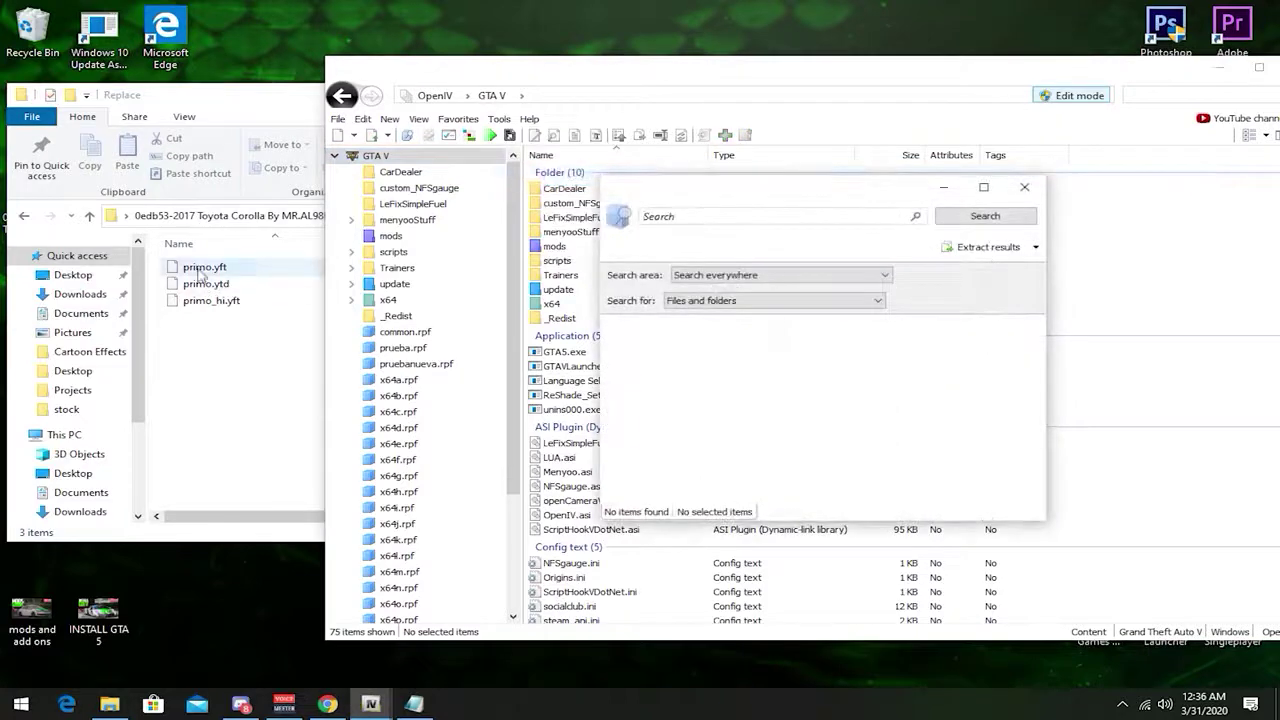
# Step: Copy the base name "primo" from the primo.yft file in the Replace folder without renaming it
pyautogui.rightClick(197, 267)
pyautogui.click(247, 514)
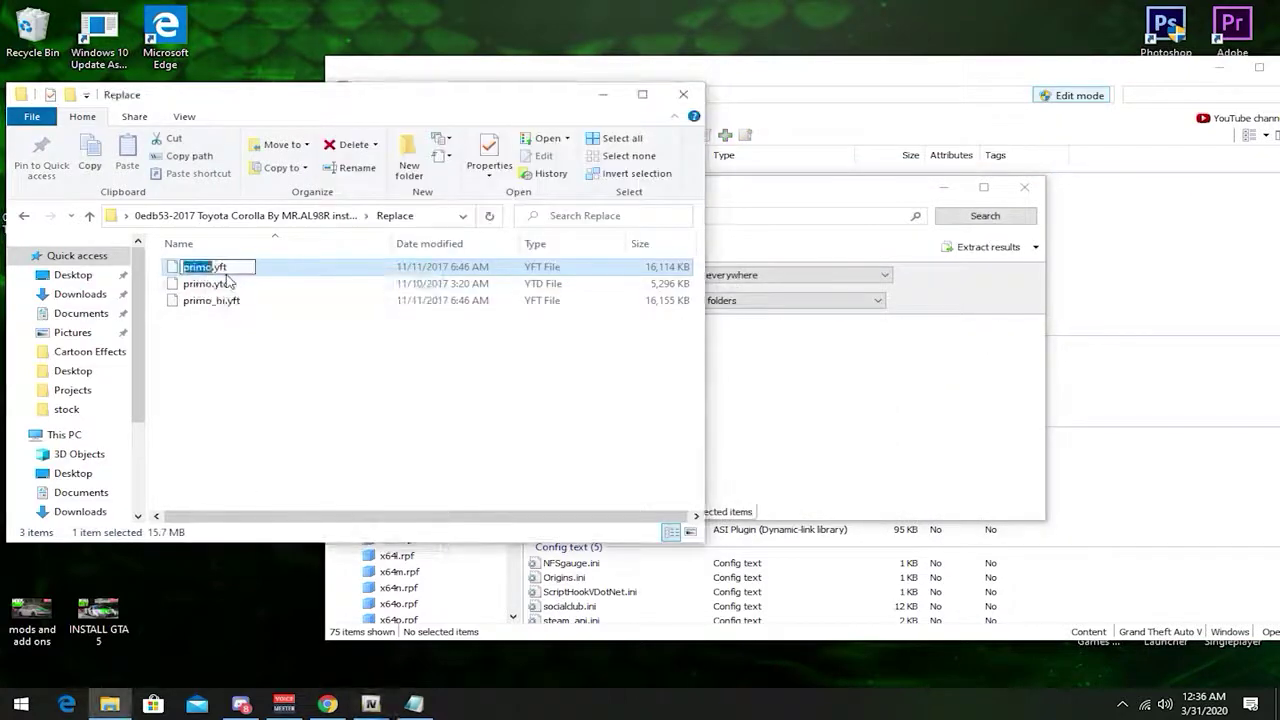
pyautogui.rightClick(193, 264)
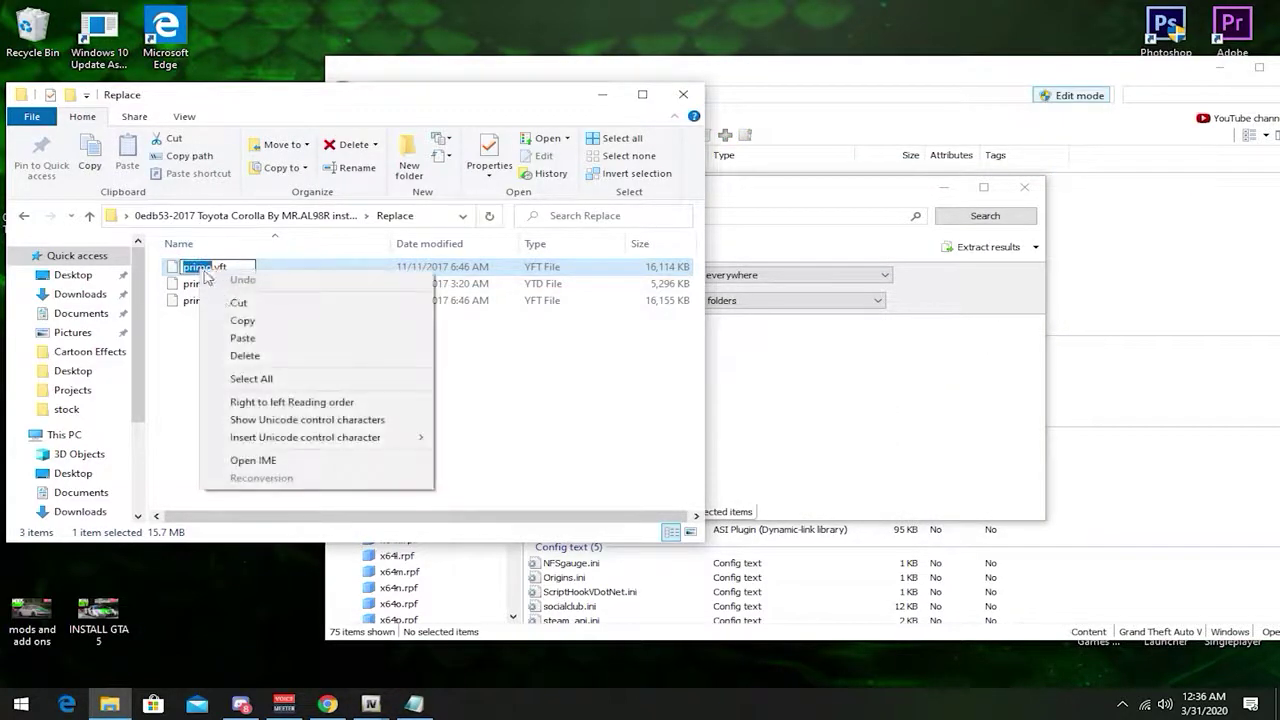
pyautogui.click(252, 322)
pyautogui.click(397, 362)
# Step: Search everywhere in the game files for files and folders matching "primo"
pyautogui.click(751, 236)
pyautogui.rightClick(673, 217)
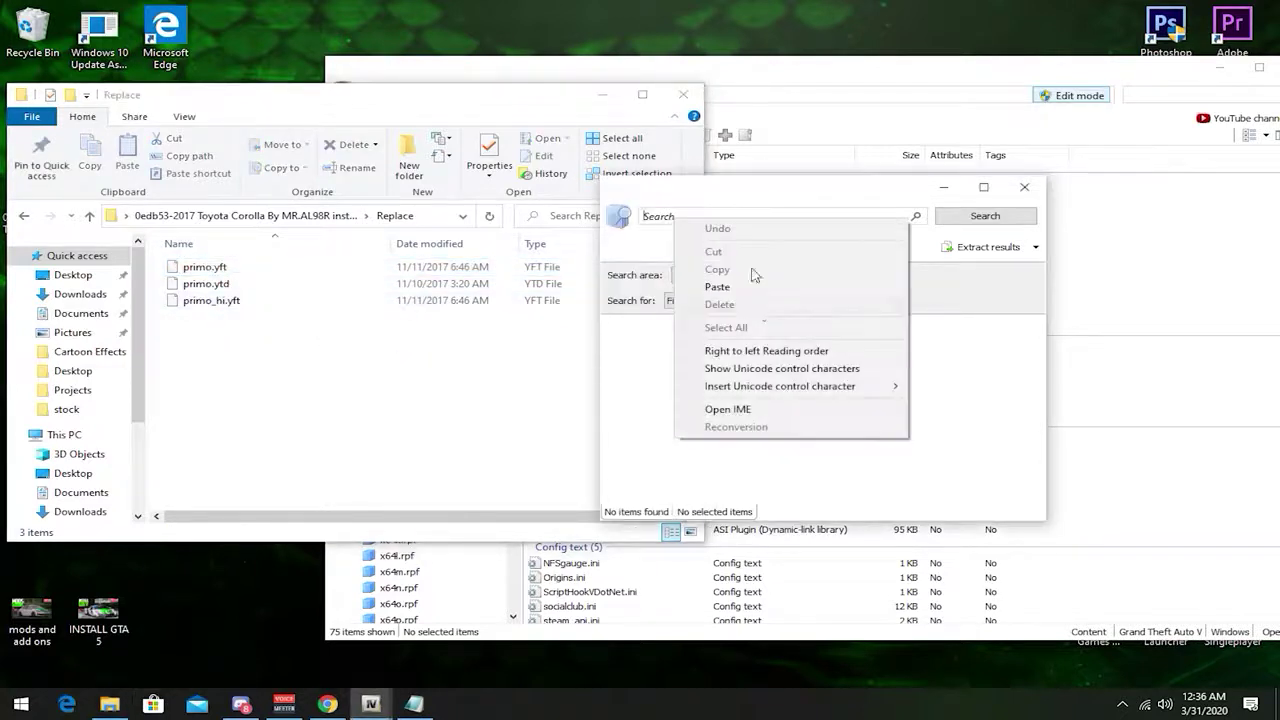
pyautogui.click(740, 289)
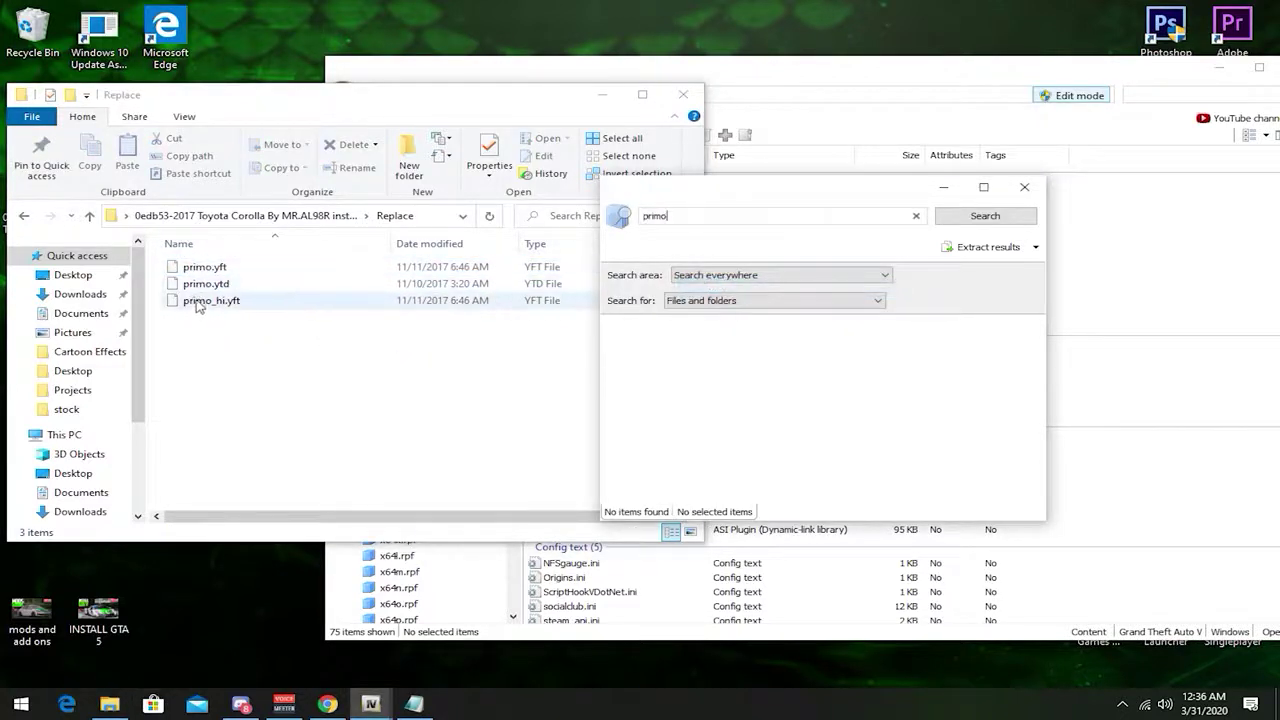
pyautogui.click(977, 222)
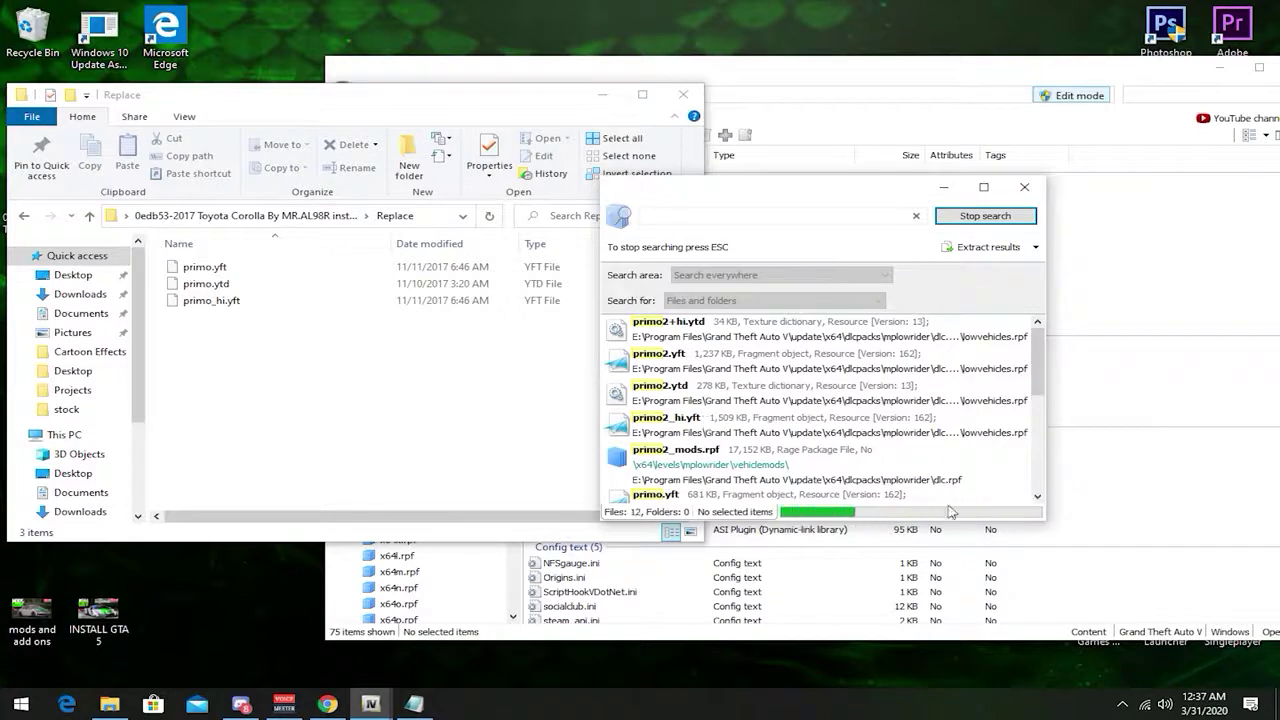
# Step: Open the location of the primo.yft search result in patchday1ng's dlc.rpf vehicles.rpf archive
pyautogui.moveTo(1040, 387); pyautogui.dragTo(1040, 397)
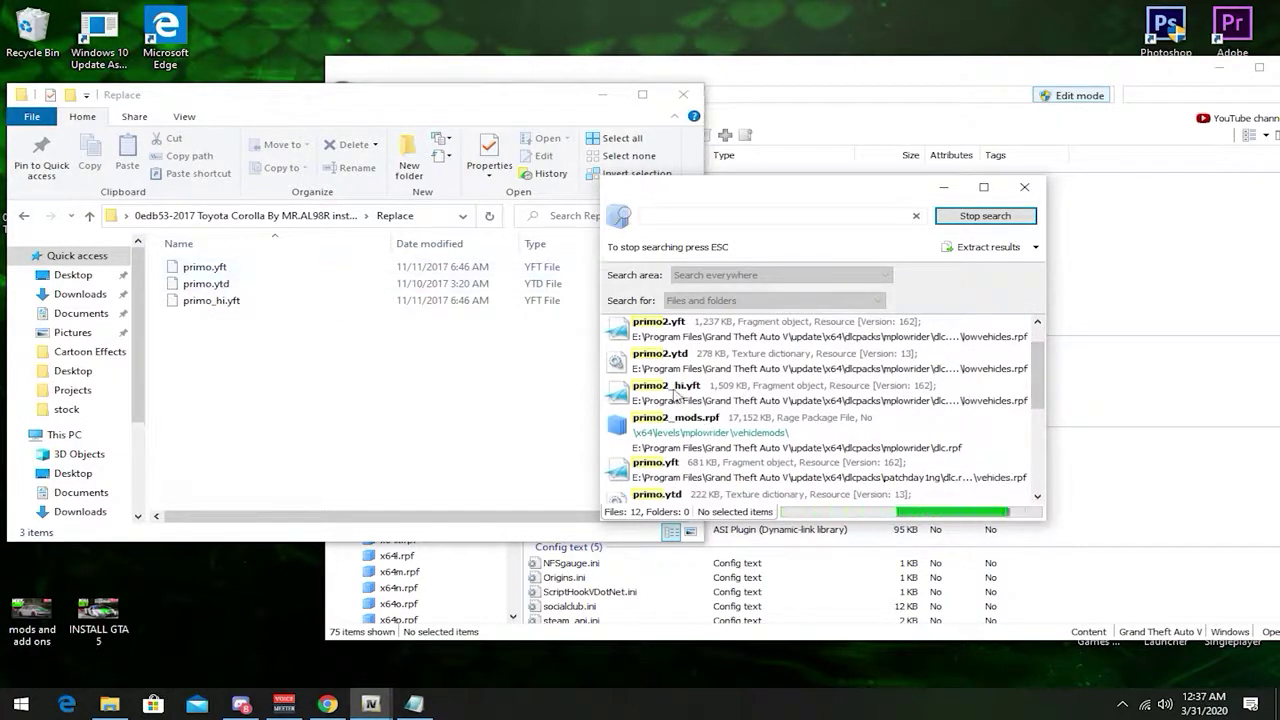
pyautogui.doubleClick(665, 472)
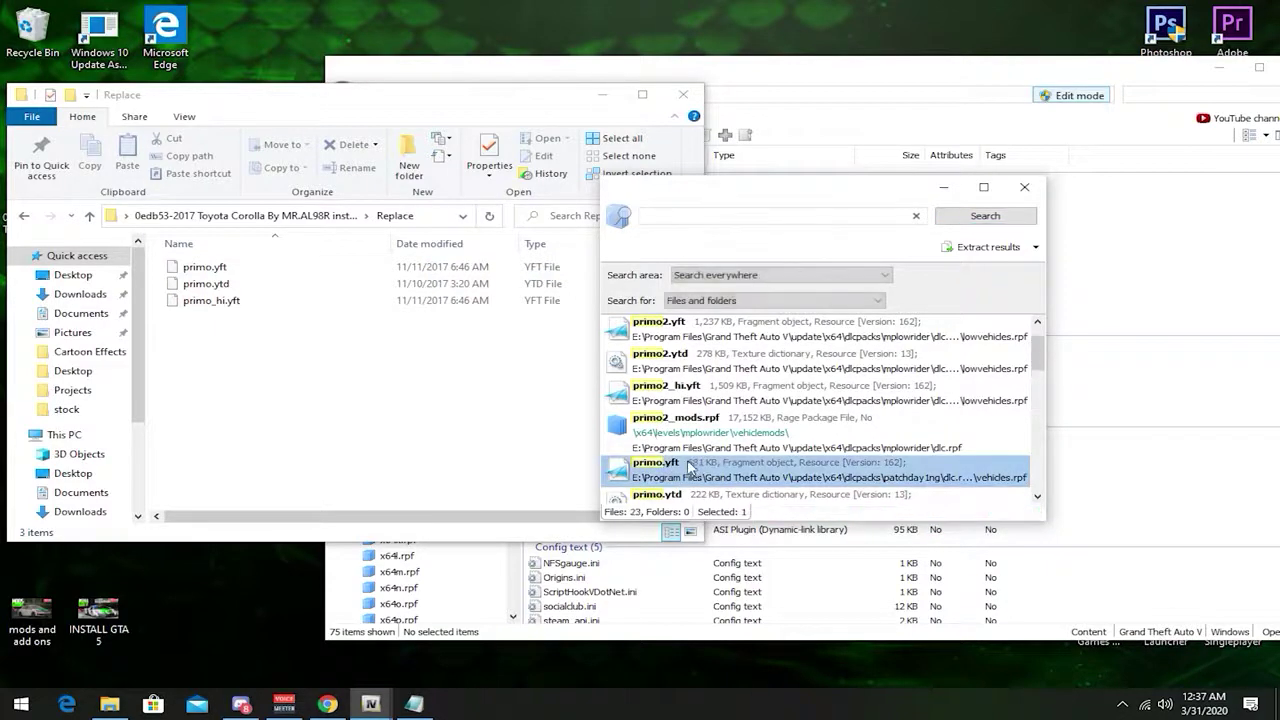
pyautogui.scroll(-2, 640, 540)
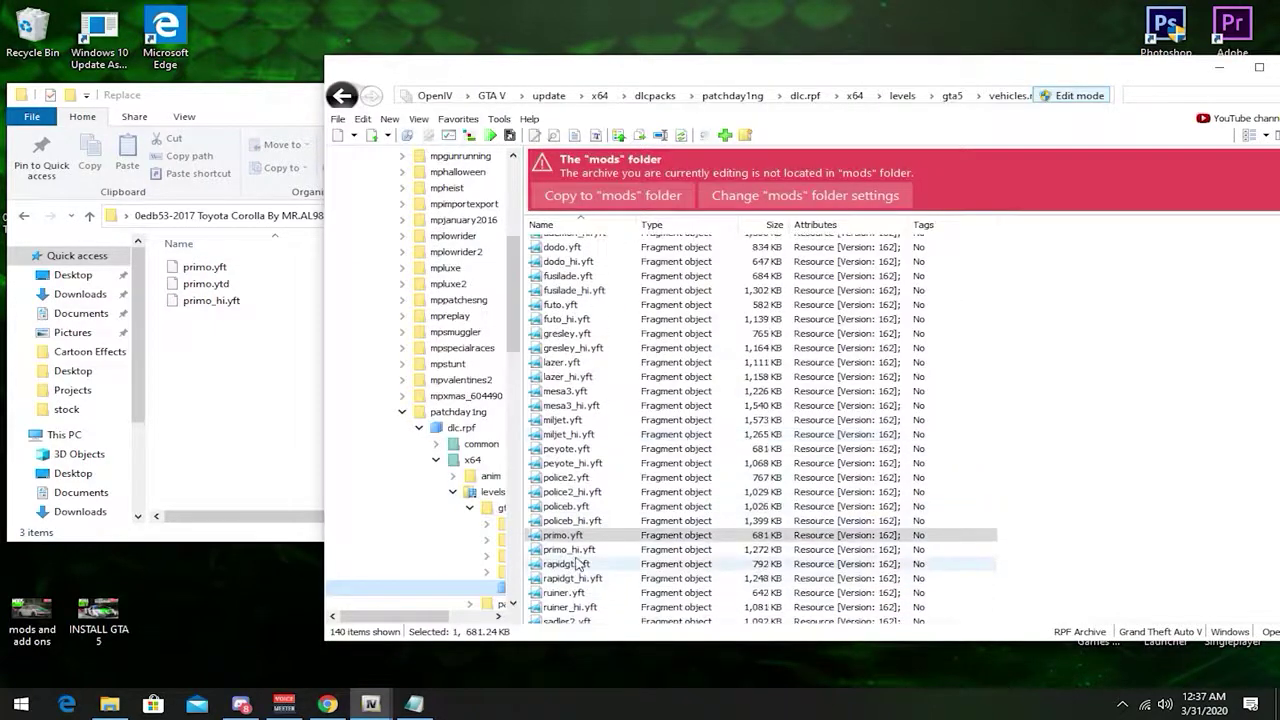
# Step: Preview the original primo.yft car in the model viewer and close the viewer
pyautogui.click(561, 537)
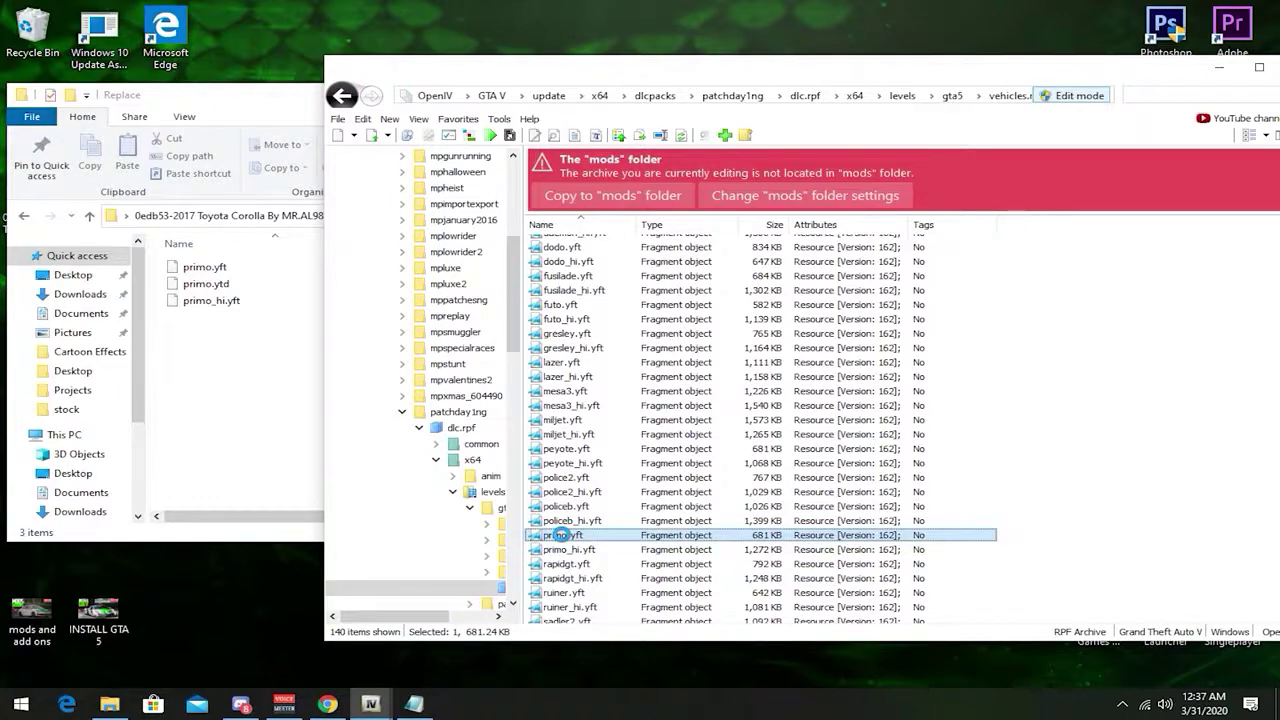
pyautogui.doubleClick(561, 535)
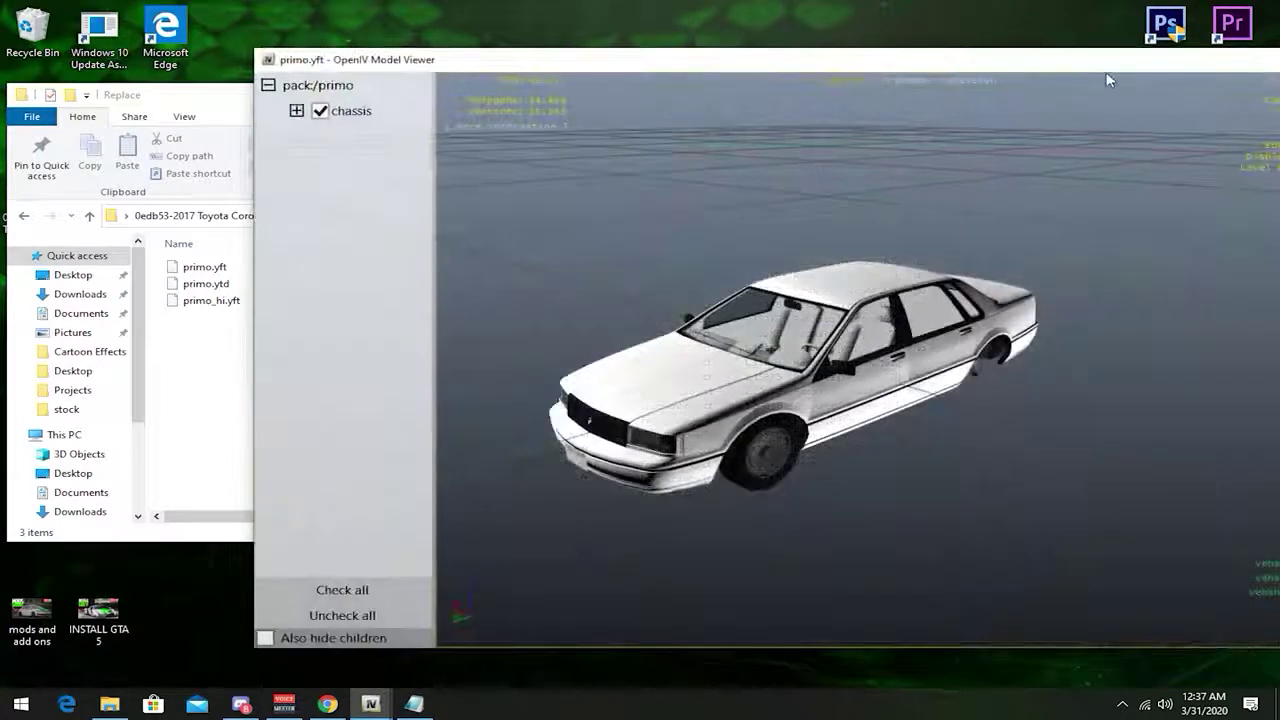
pyautogui.moveTo(1160, 64); pyautogui.dragTo(950, 72)
pyautogui.click(1164, 59)
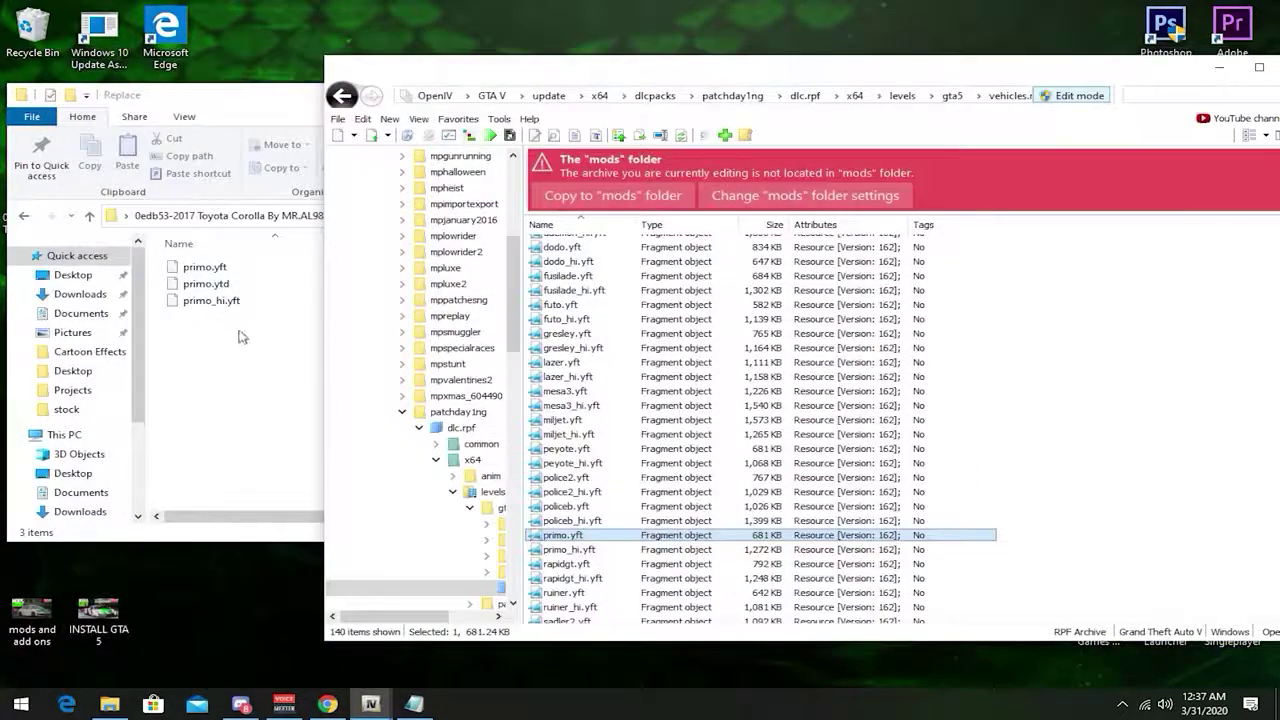
# Step: Import primo.yft, primo.ytd and primo_hi.yft from the Replace folder into patchday1ng's vehicles.rpf and preview the replaced primo.yft
pyautogui.moveTo(230, 349); pyautogui.dragTo(843, 370)
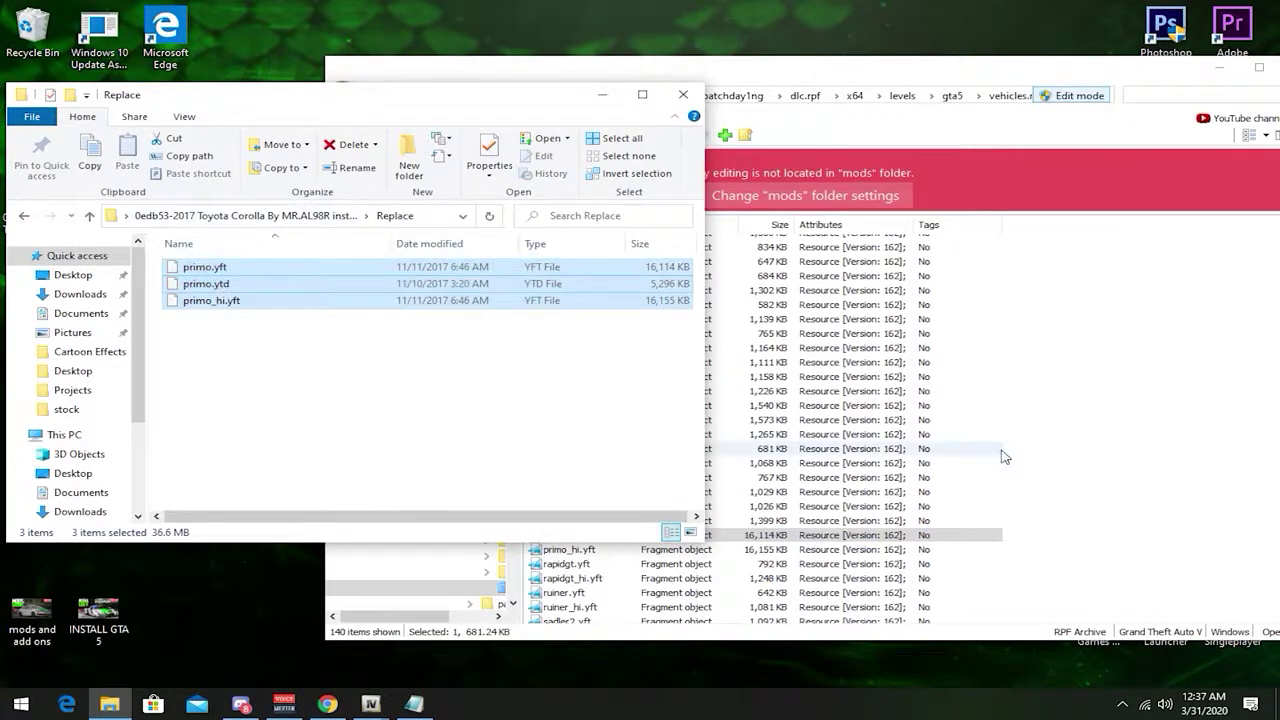
pyautogui.click(760, 533)
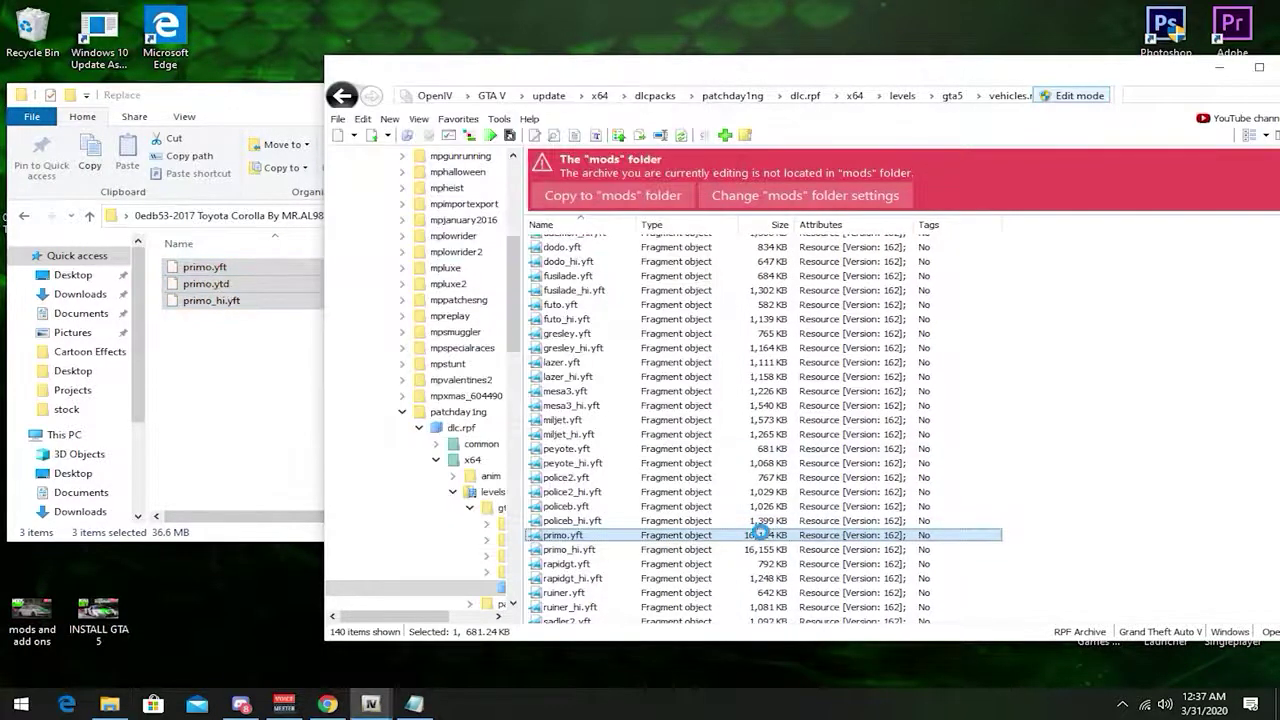
pyautogui.doubleClick(760, 535)
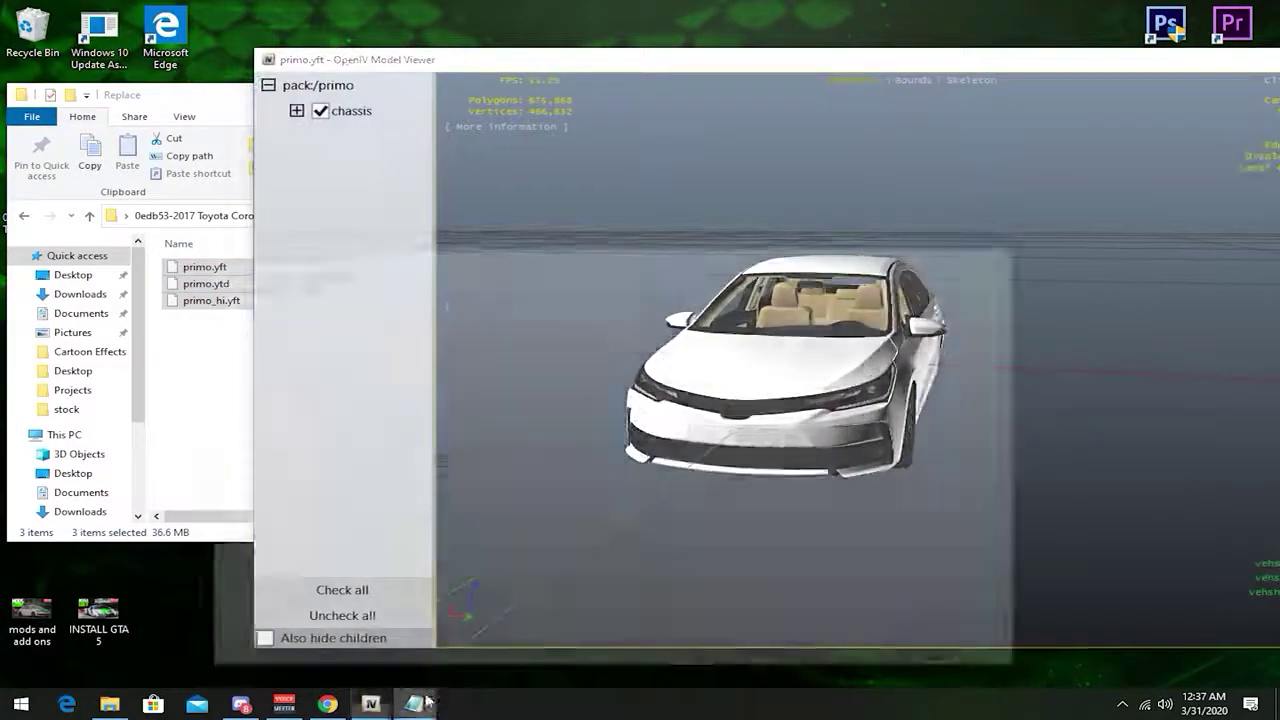
# Step: Add the line "corolla - primo" below the landcruiser entry in the Notepad document, save it and minimize the window
pyautogui.click(418, 704)
pyautogui.press('Return')
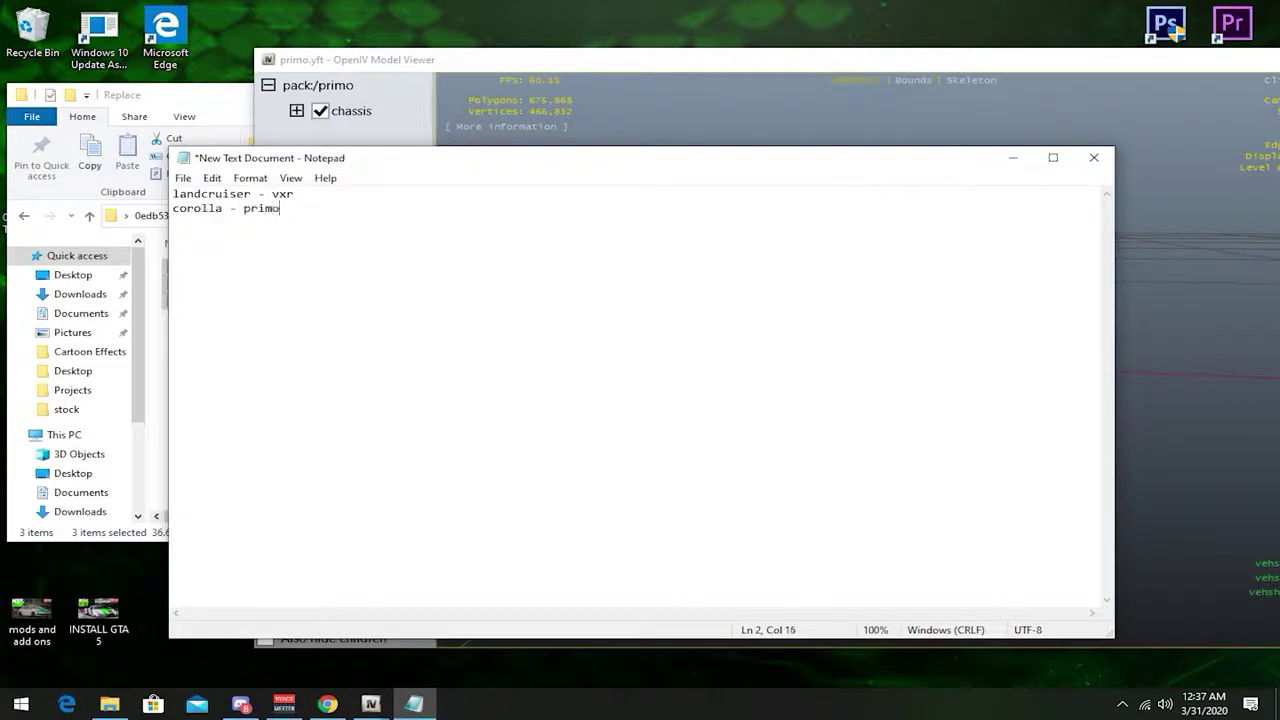
pyautogui.click(183, 178)
pyautogui.click(200, 249)
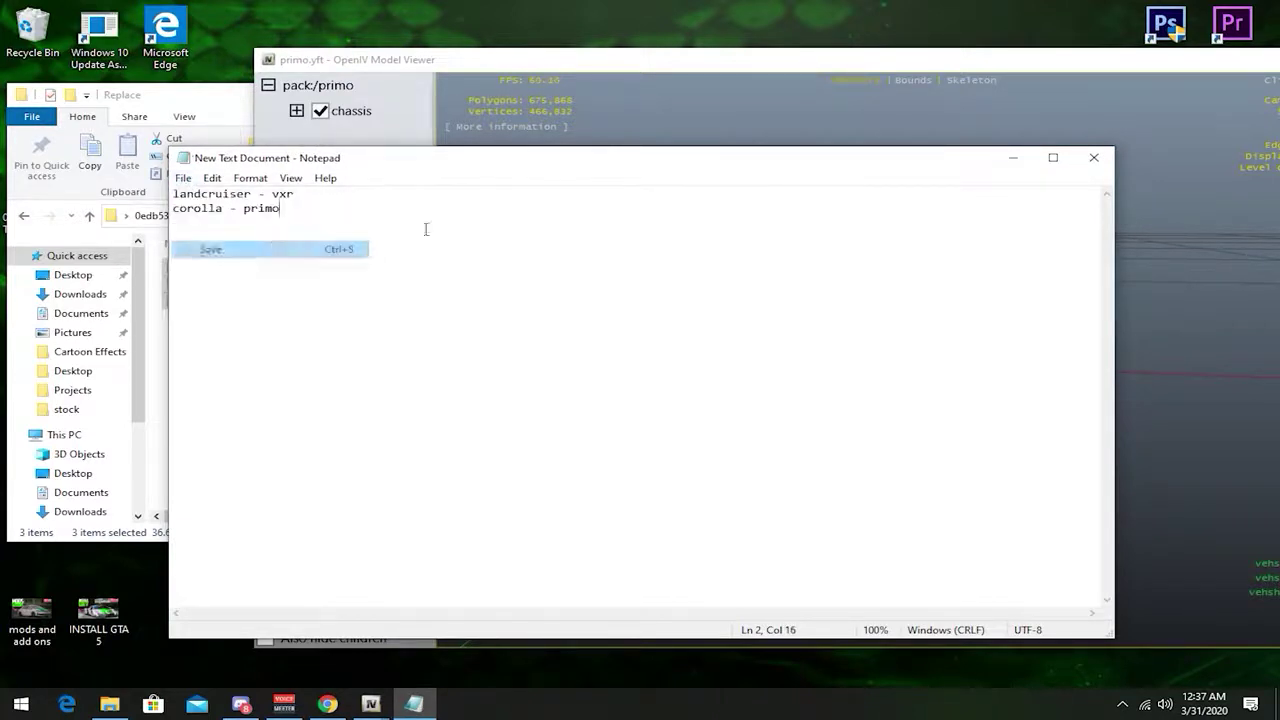
pyautogui.click(1013, 157)
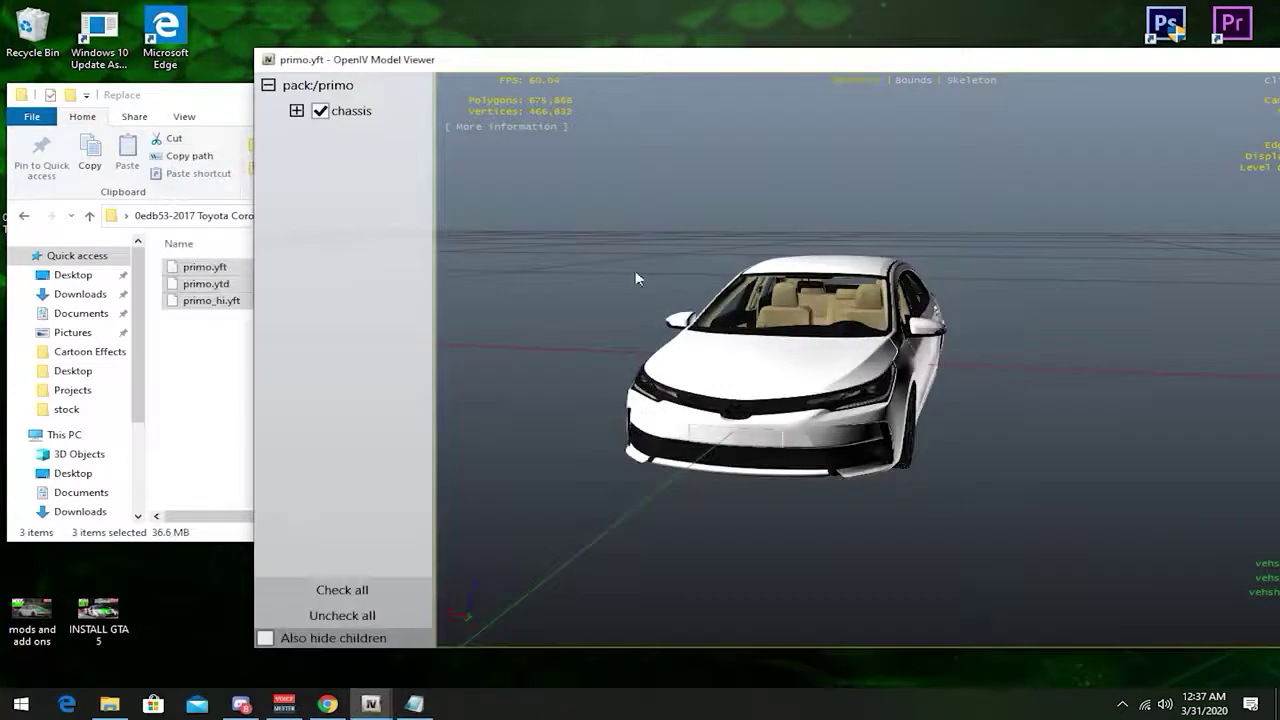
# Step: Find the primo.yft search result located in x64e.rpf's vehicles.rpf, preview its car model and close the viewer
pyautogui.click(414, 704)
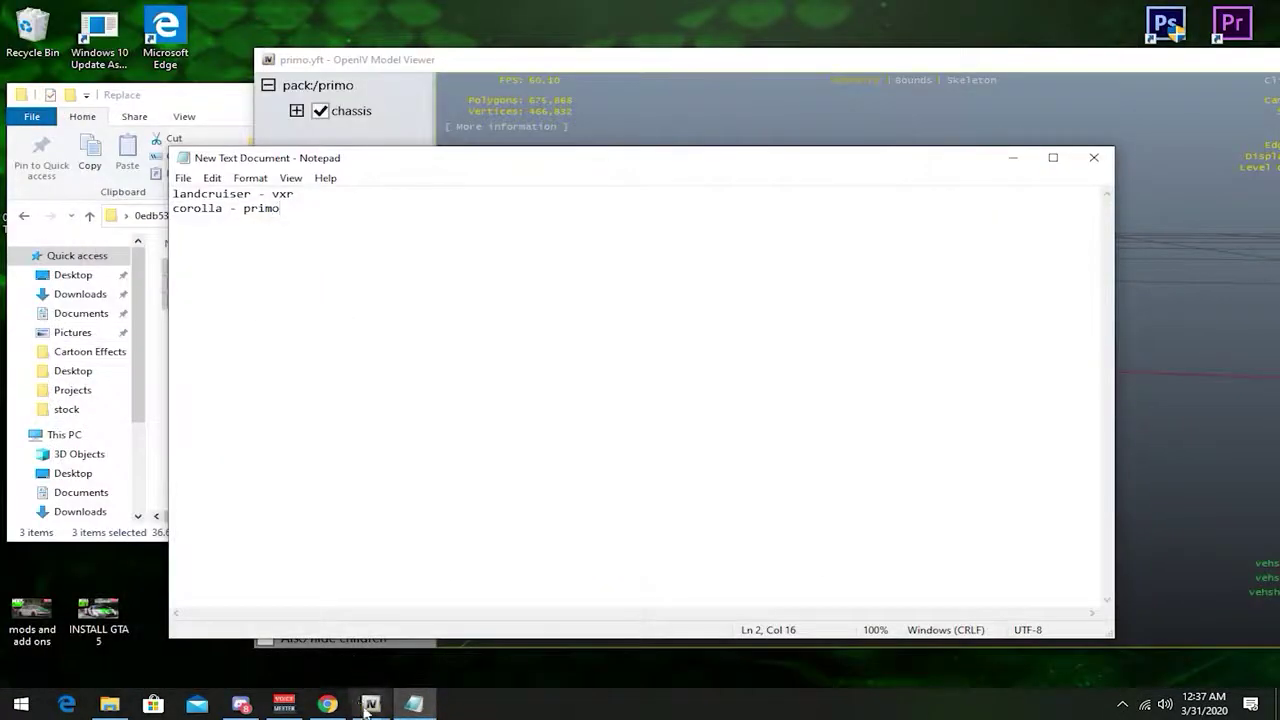
pyautogui.moveTo(365, 708)
pyautogui.click(388, 600)
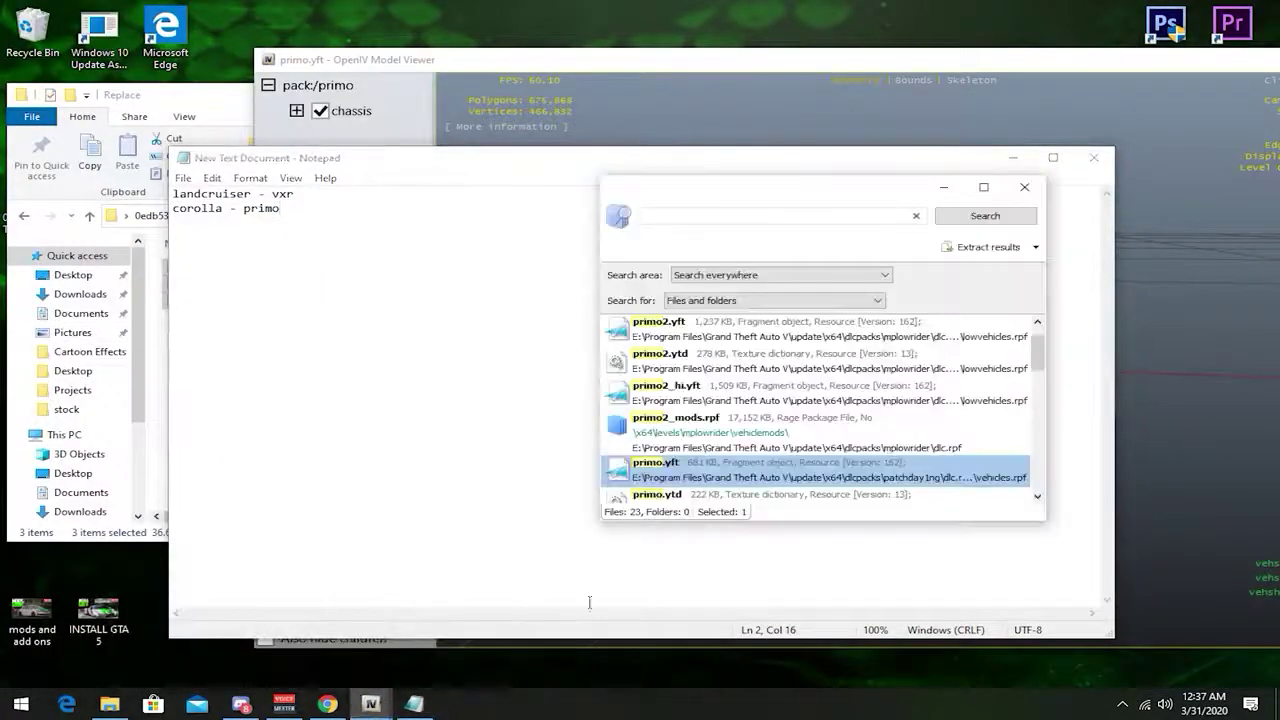
pyautogui.scroll(-5, 676, 462)
pyautogui.scroll(-1, 676, 462)
pyautogui.click(688, 368)
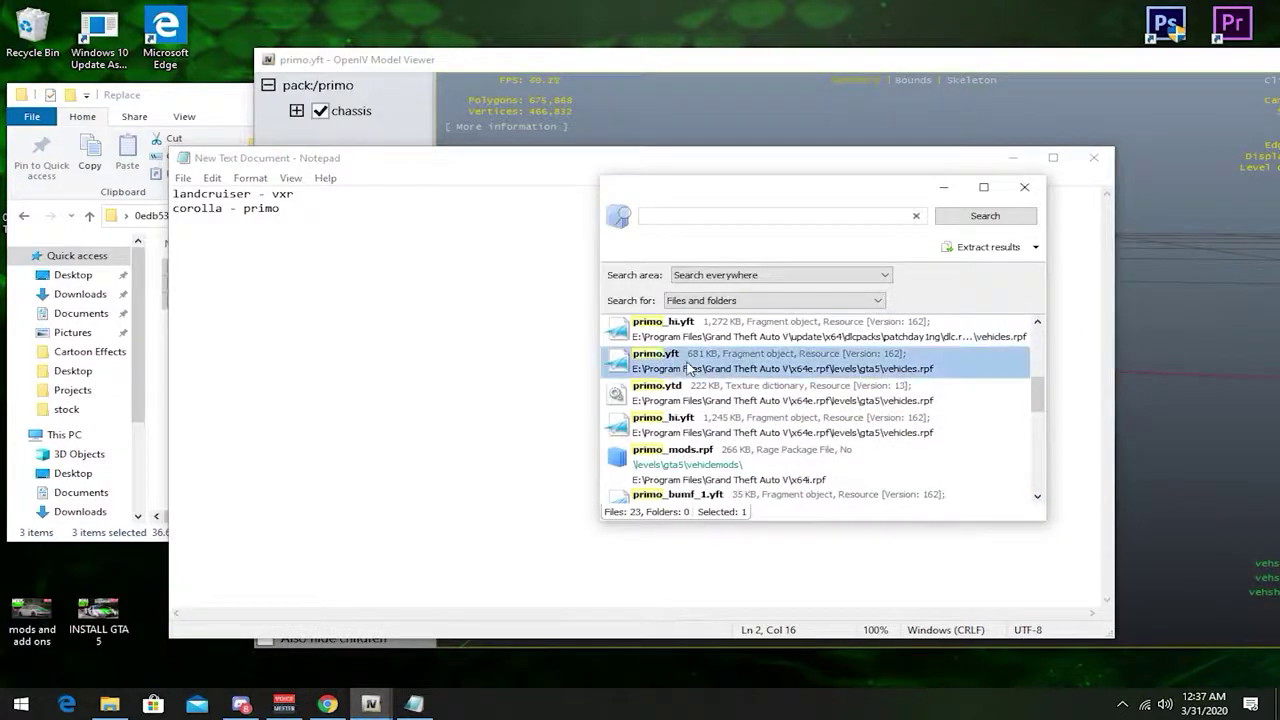
pyautogui.doubleClick(700, 366)
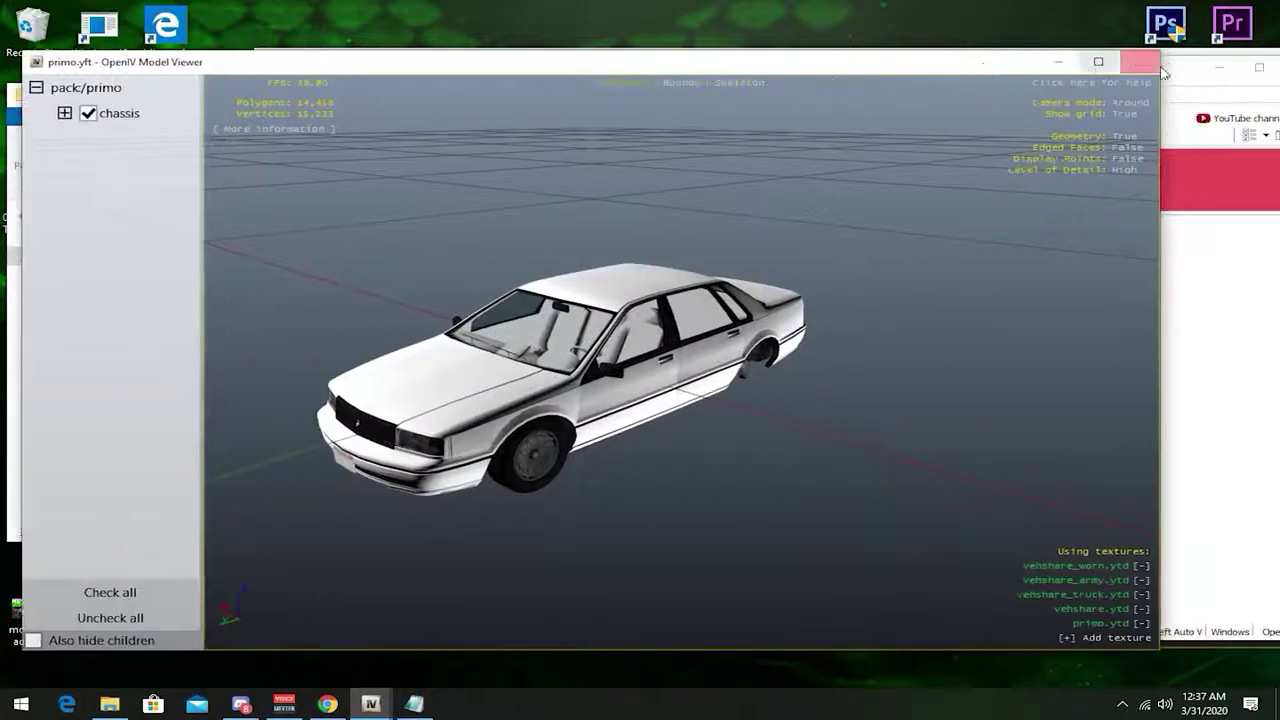
pyautogui.click(1155, 64)
# Step: Locate primo.yft in the x64e.rpf vehicles.rpf archive from the search results, preview its model and close the viewer
pyautogui.moveTo(371, 705)
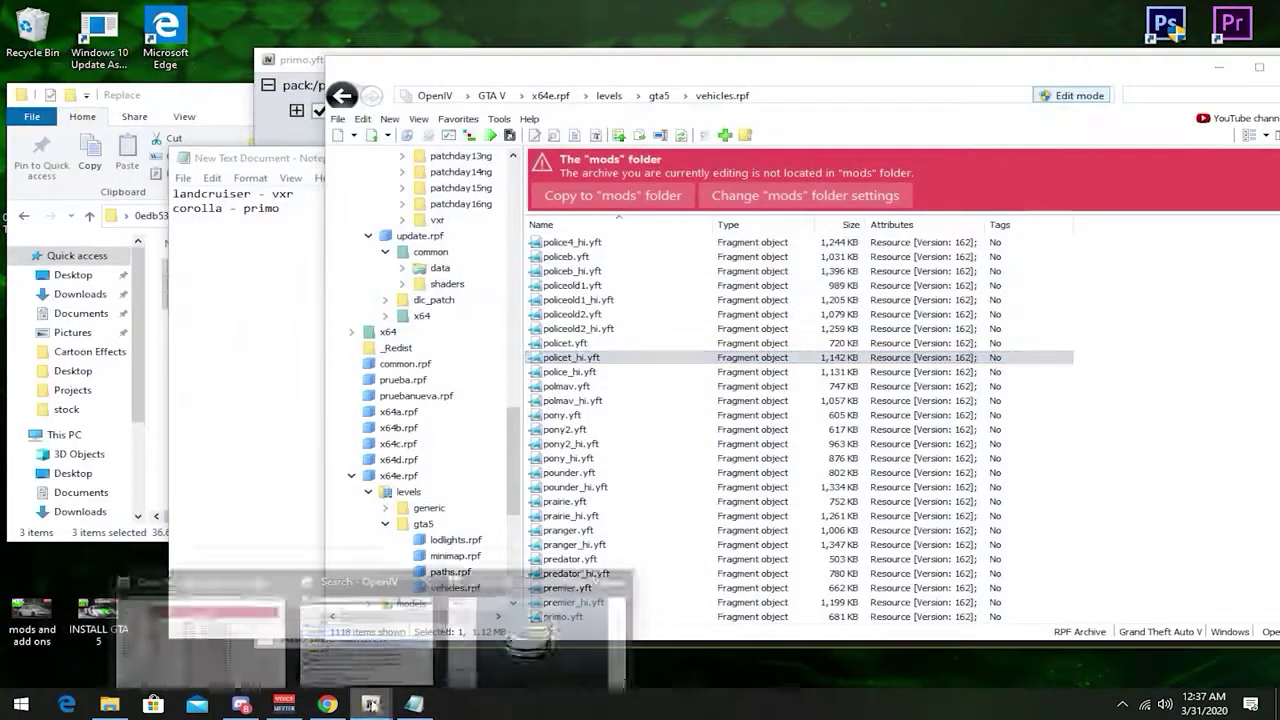
pyautogui.click(366, 635)
pyautogui.doubleClick(665, 366)
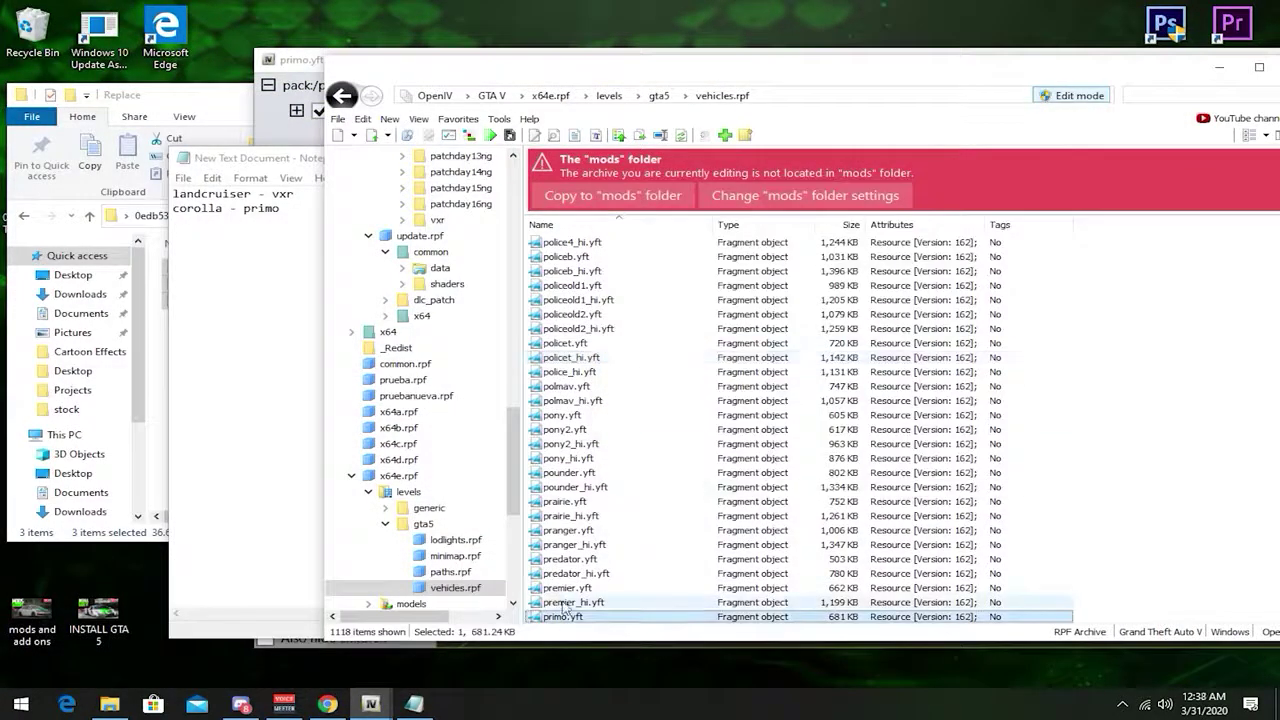
pyautogui.scroll(-1, 565, 607)
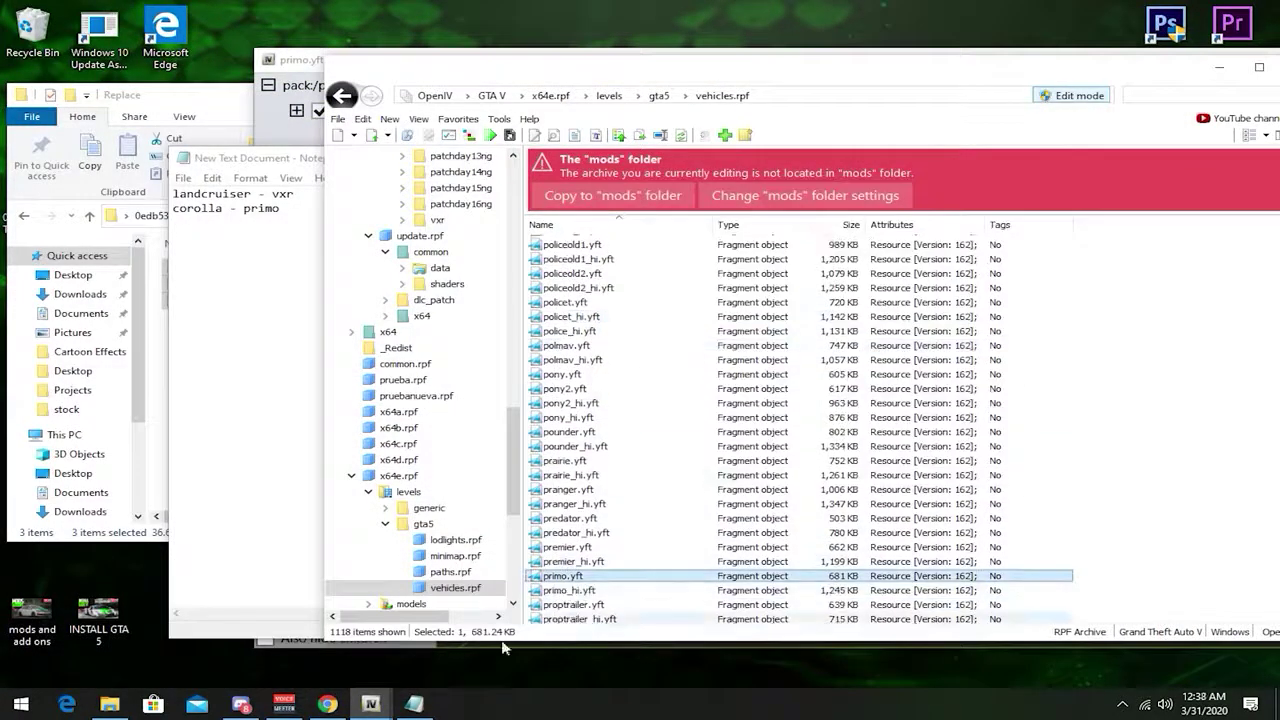
pyautogui.doubleClick(575, 575)
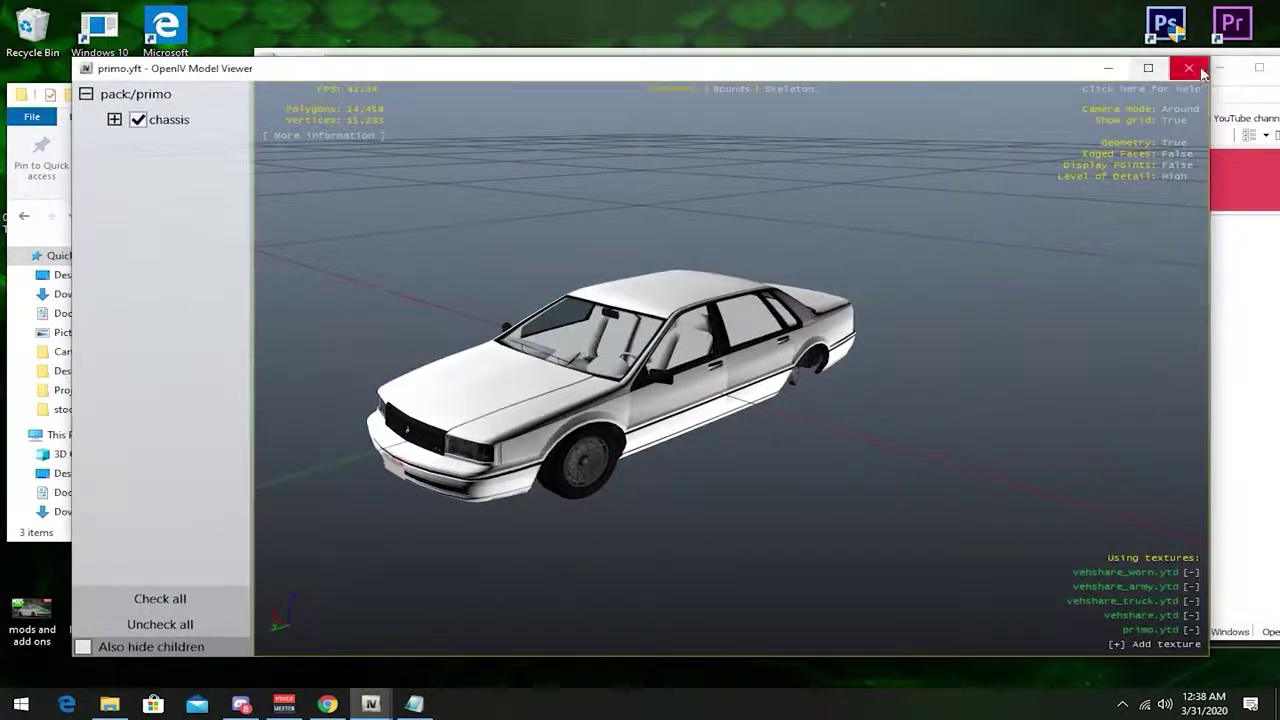
pyautogui.click(1203, 72)
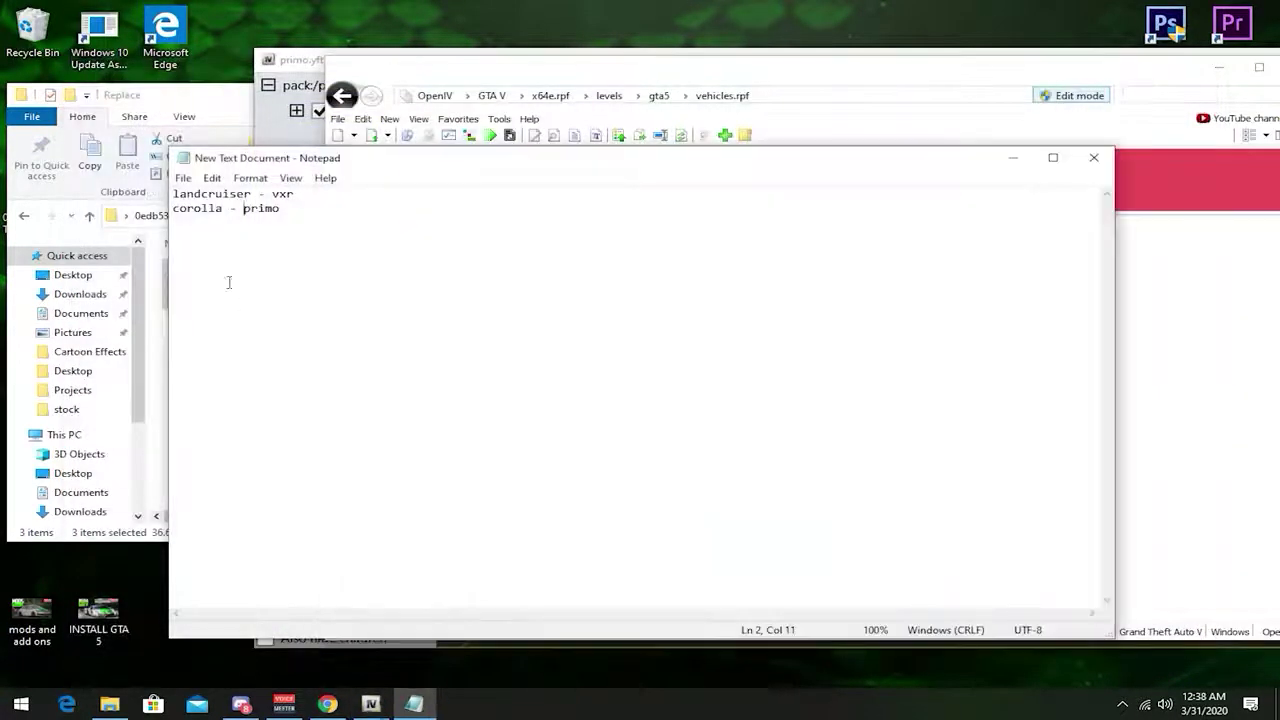
# Step: Import the three Corolla primo files from the Replace folder into x64e.rpf's vehicles.rpf and preview the replaced primo.yft
pyautogui.click(176, 107)
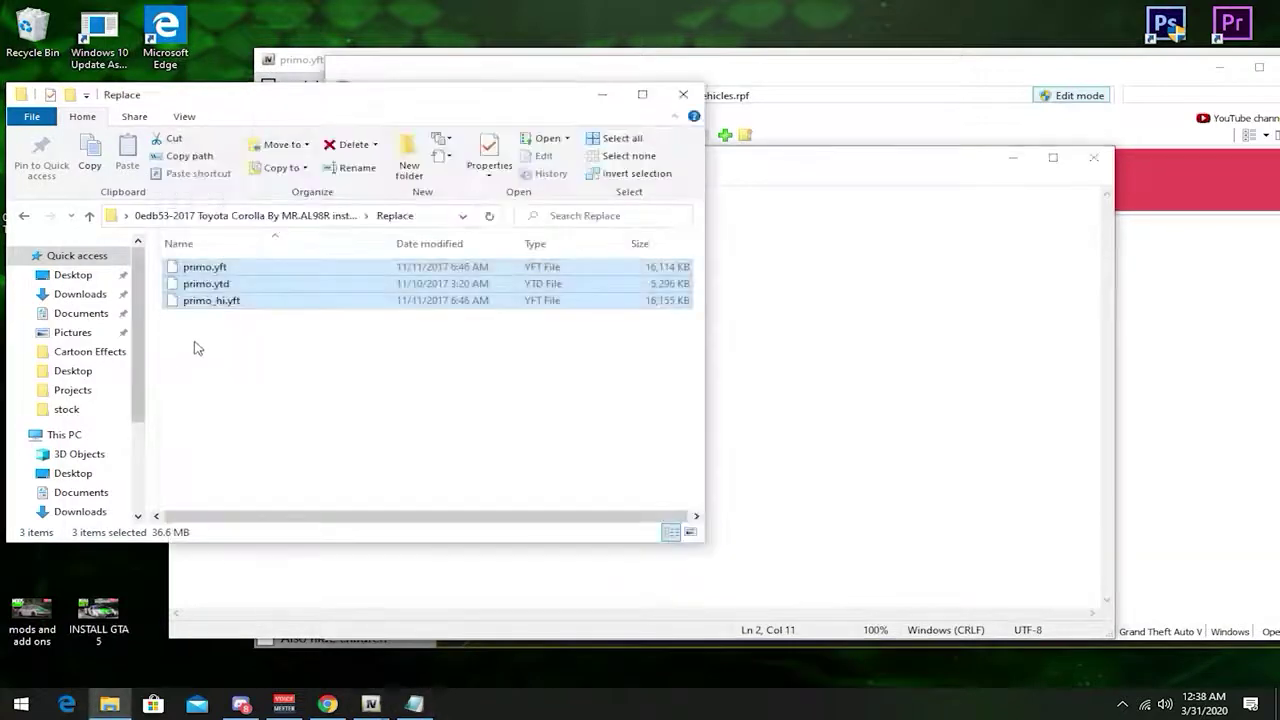
pyautogui.click(1013, 157)
pyautogui.moveTo(306, 304); pyautogui.dragTo(1113, 380)
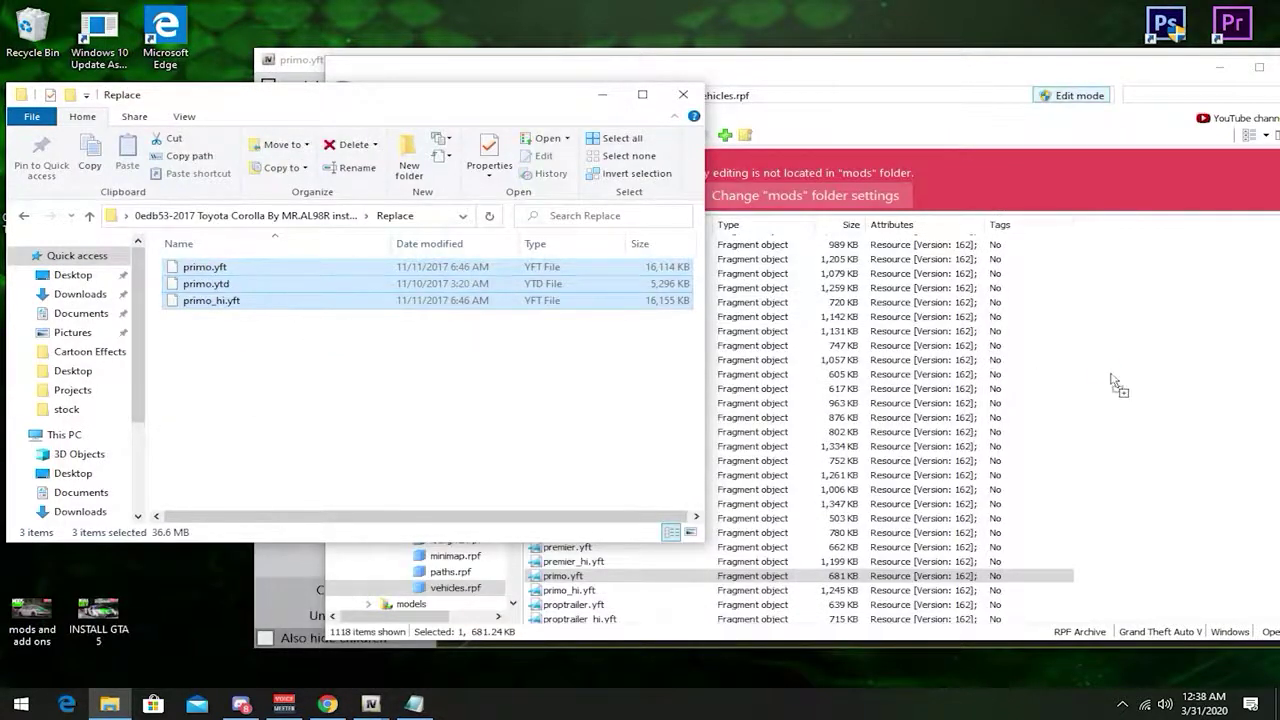
pyautogui.moveTo(565, 578); pyautogui.dragTo(565, 578)
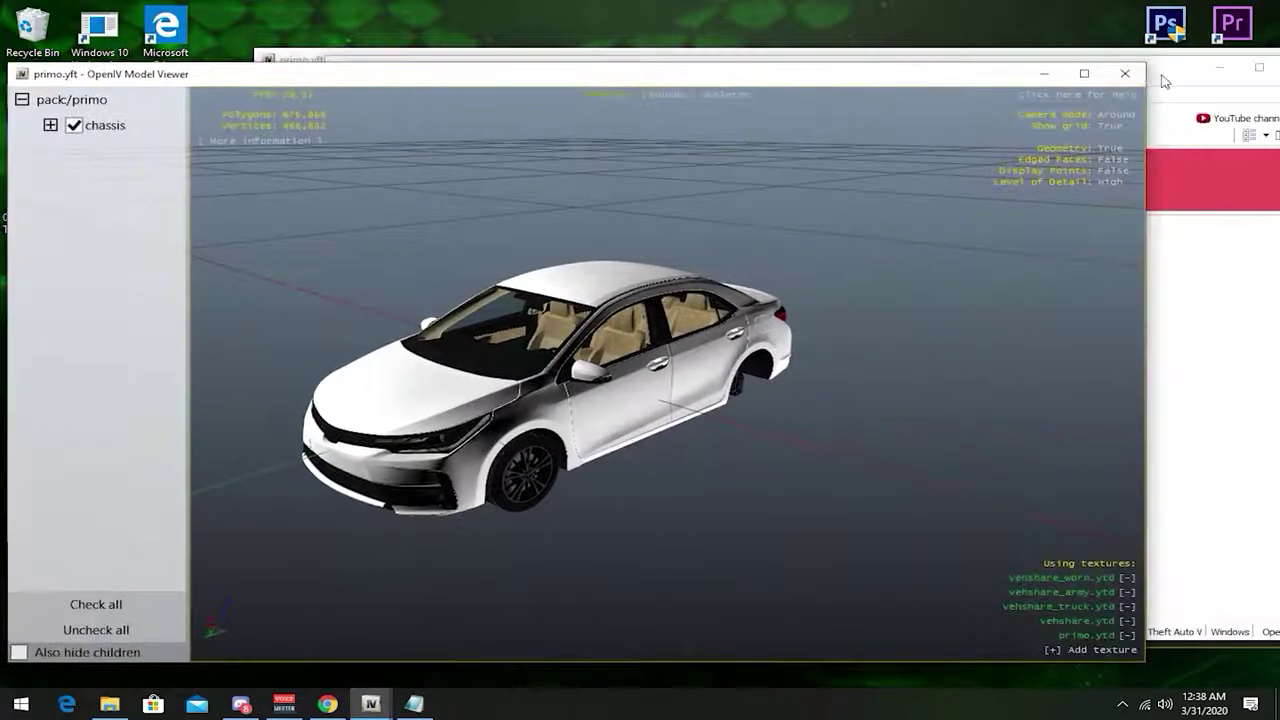
pyautogui.click(1163, 80)
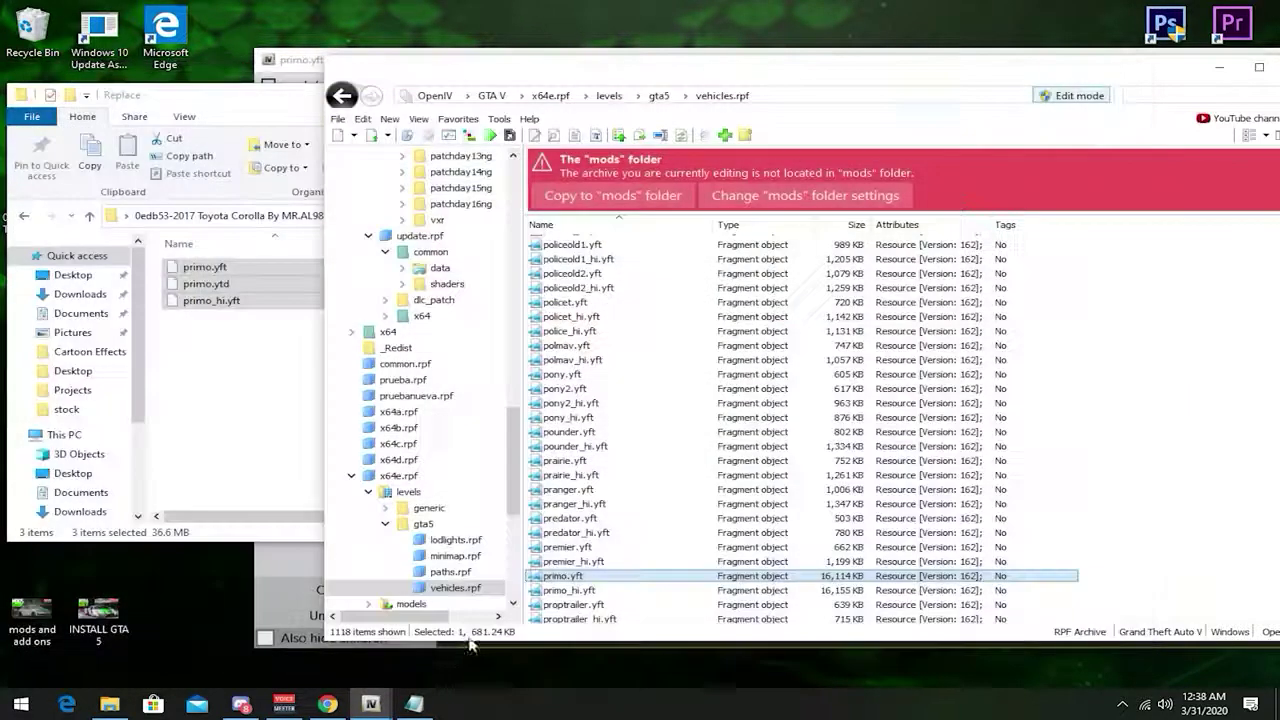
# Step: Check the remaining primo search results for other copies, and close the search window and the Replace folder
pyautogui.moveTo(371, 704)
pyautogui.click(514, 634)
pyautogui.scroll(-6, 713, 437)
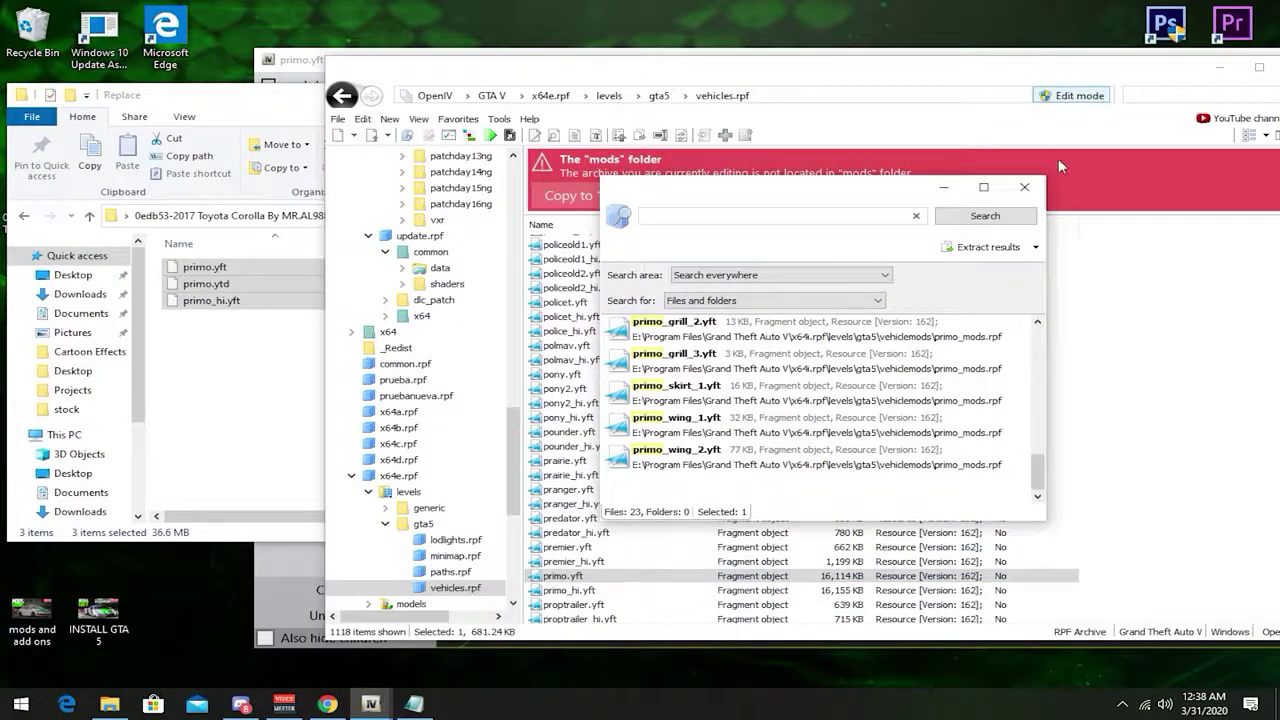
pyautogui.click(1024, 187)
pyautogui.click(284, 340)
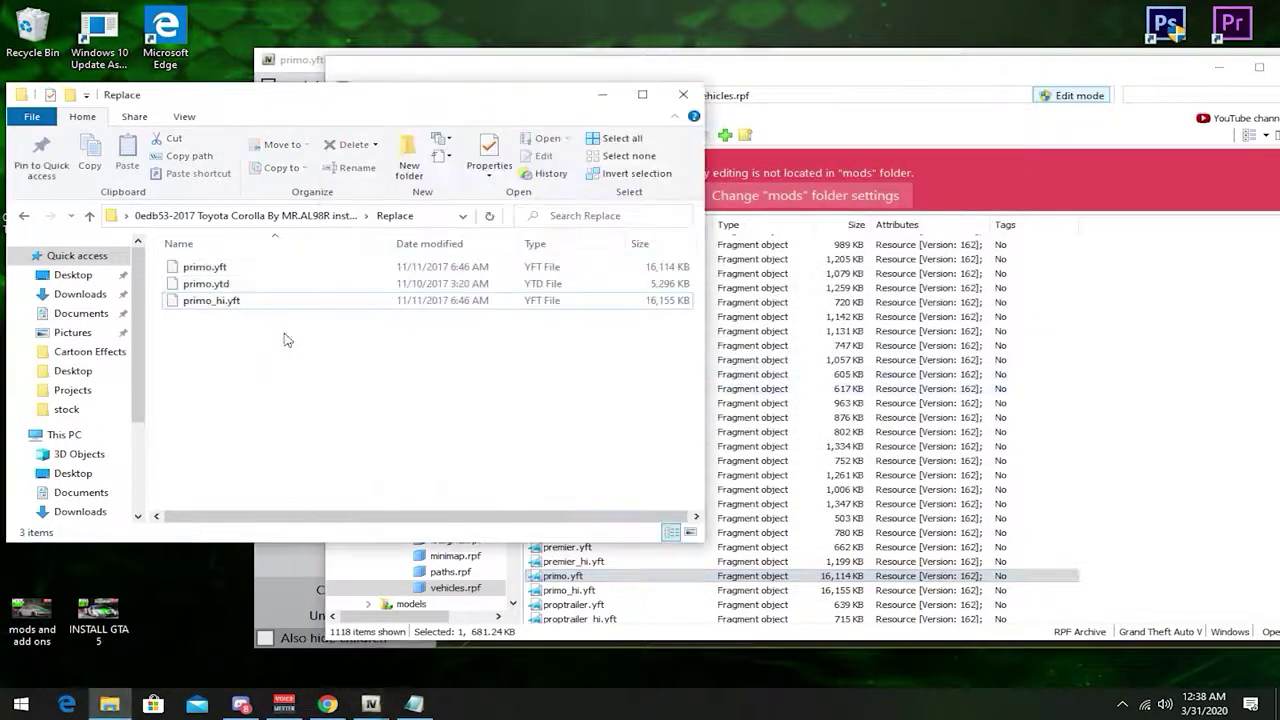
pyautogui.click(683, 94)
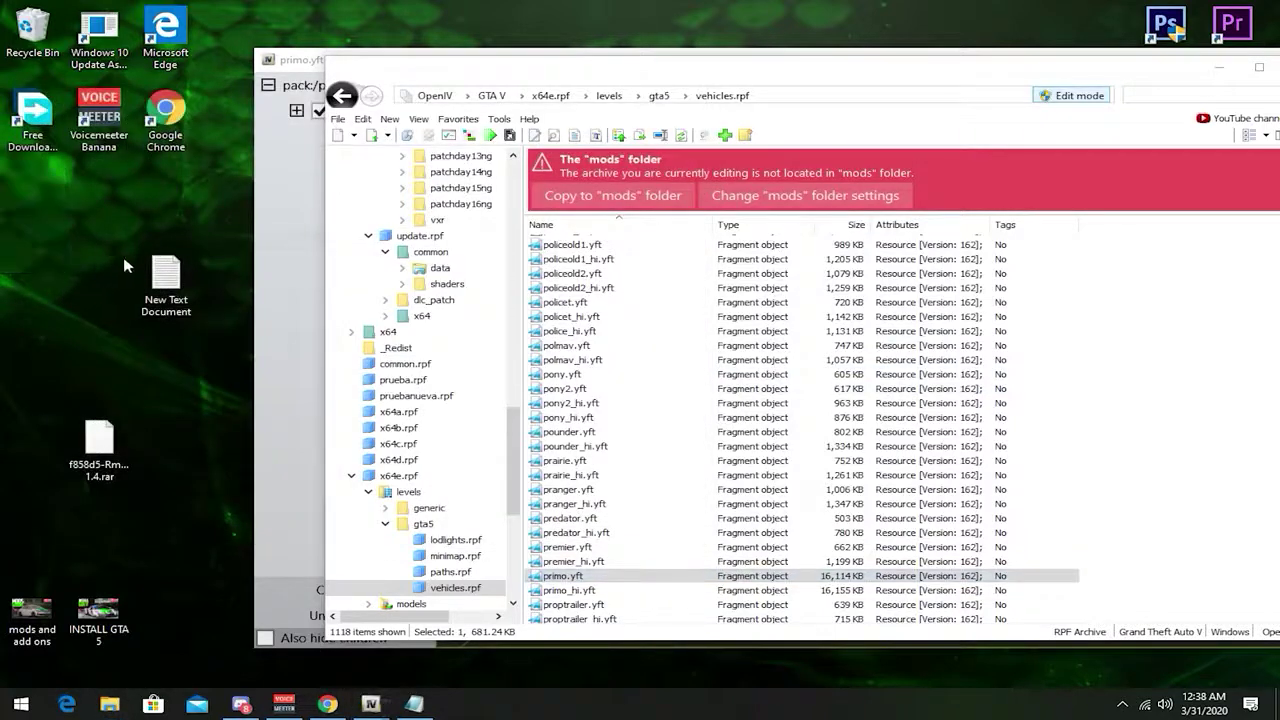
# Step: Extract the f858d5-Rmod_Customs_Lamborghini_Centenario 1.4.rar archive into its own desktop folder and look through the extracted mod files
pyautogui.rightClick(97, 450)
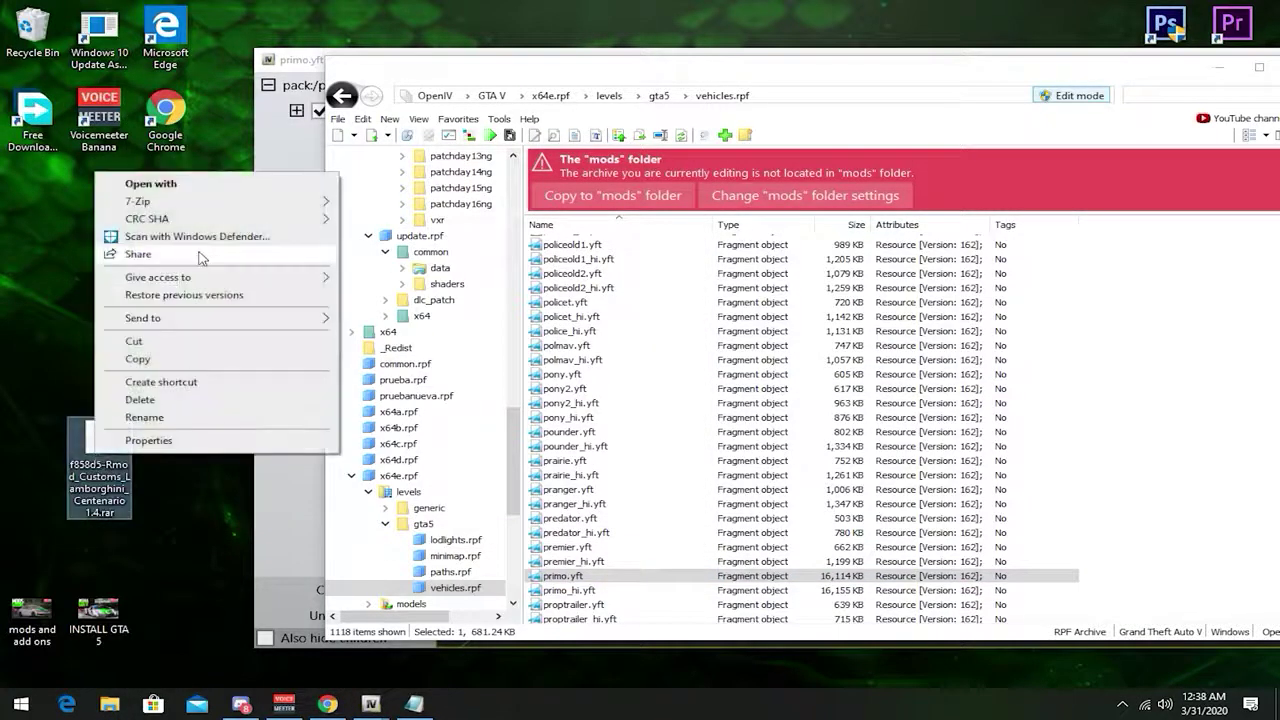
pyautogui.moveTo(228, 205)
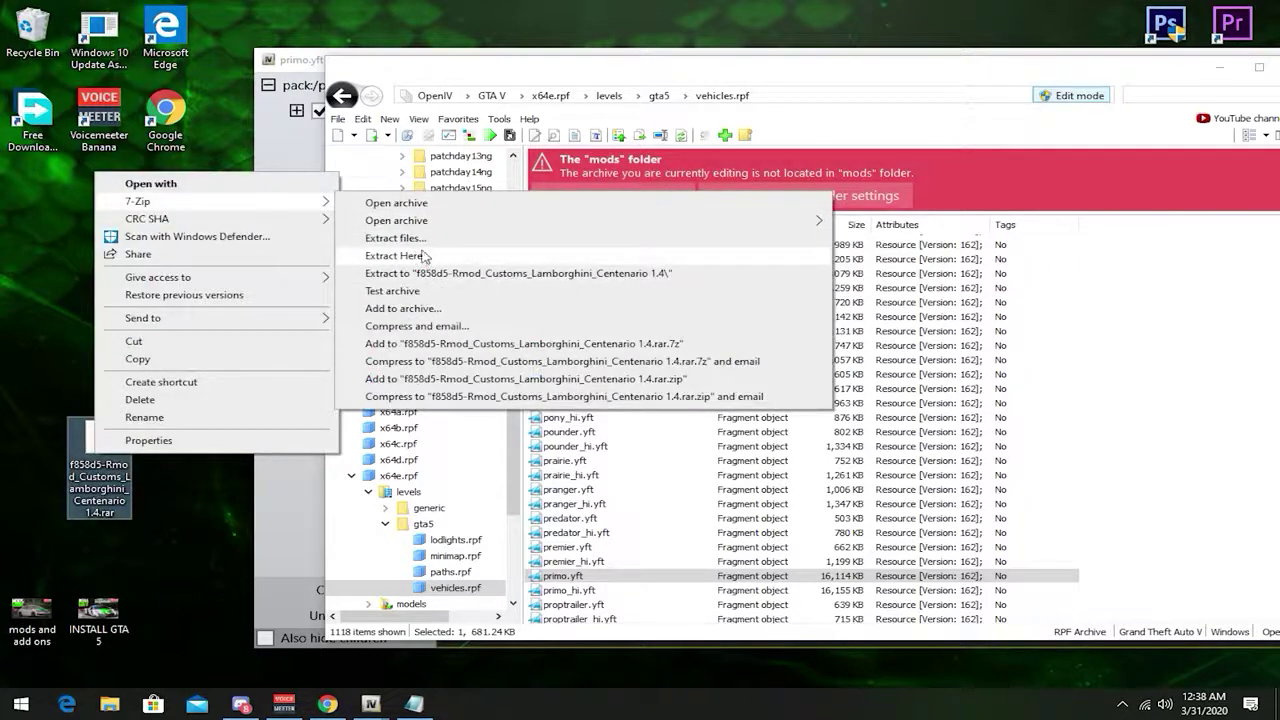
pyautogui.click(416, 259)
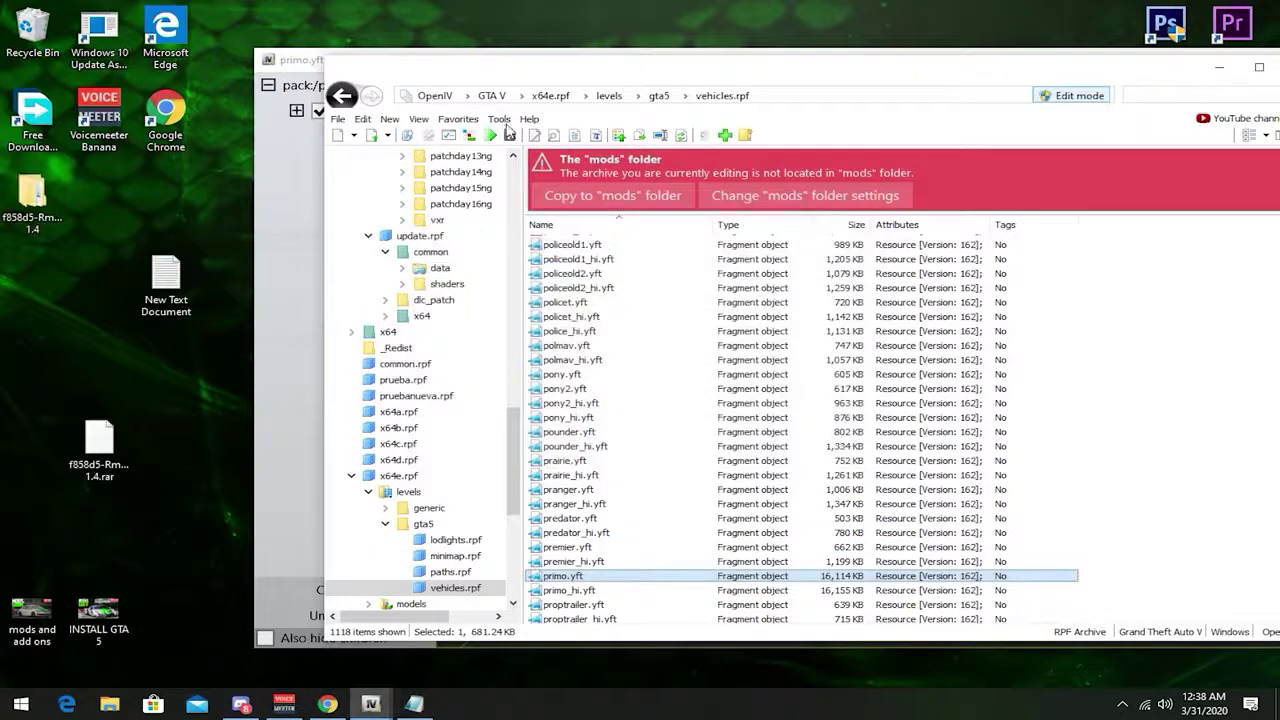
pyautogui.doubleClick(32, 195)
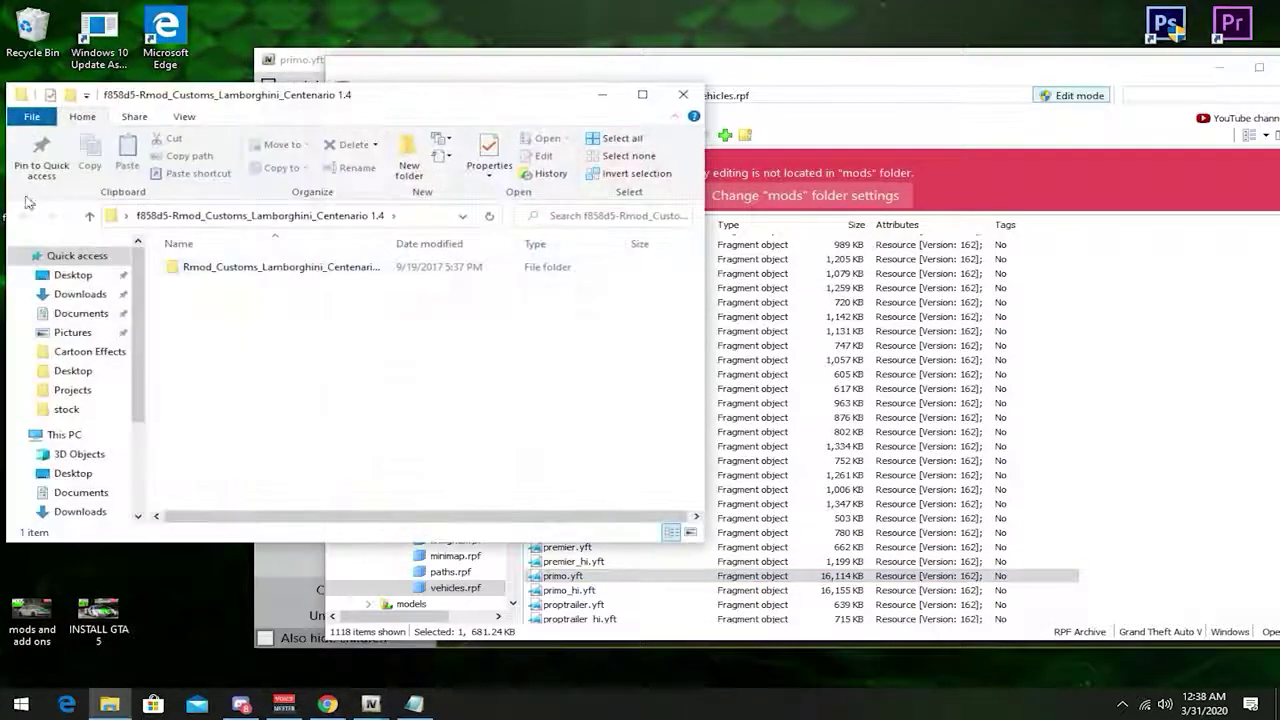
pyautogui.click(268, 268)
pyautogui.doubleClick(268, 268)
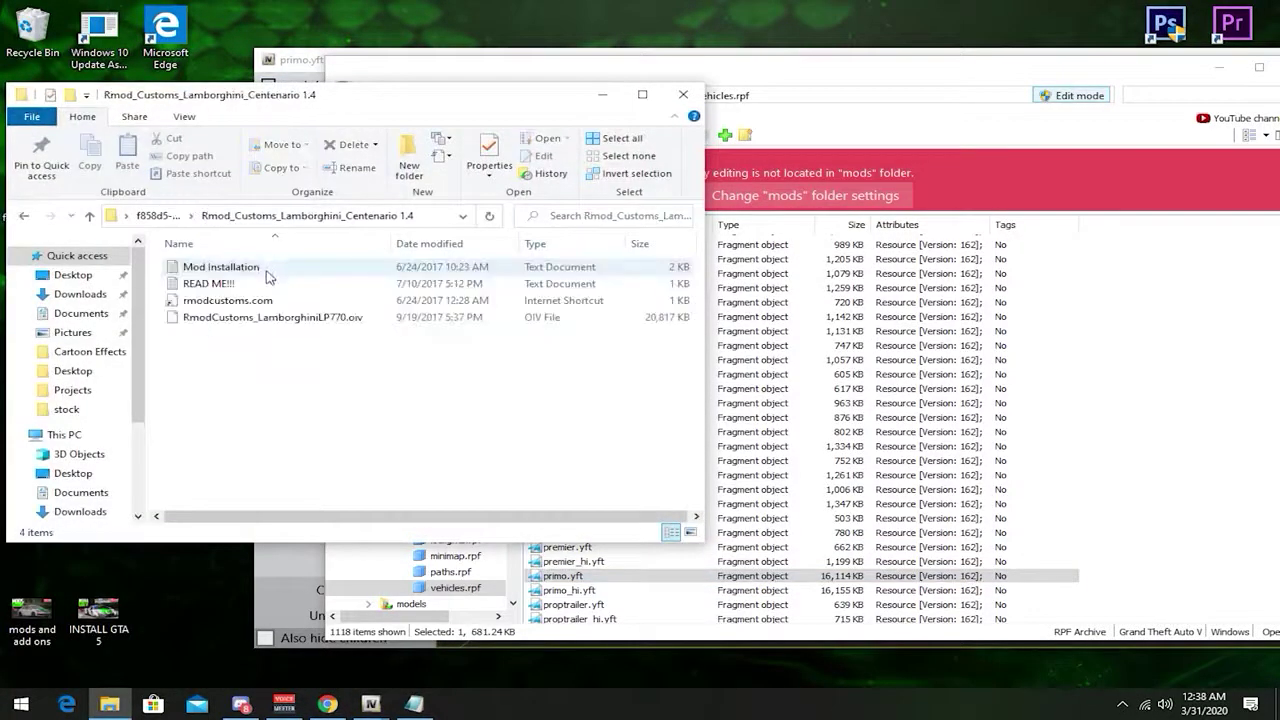
pyautogui.click(602, 94)
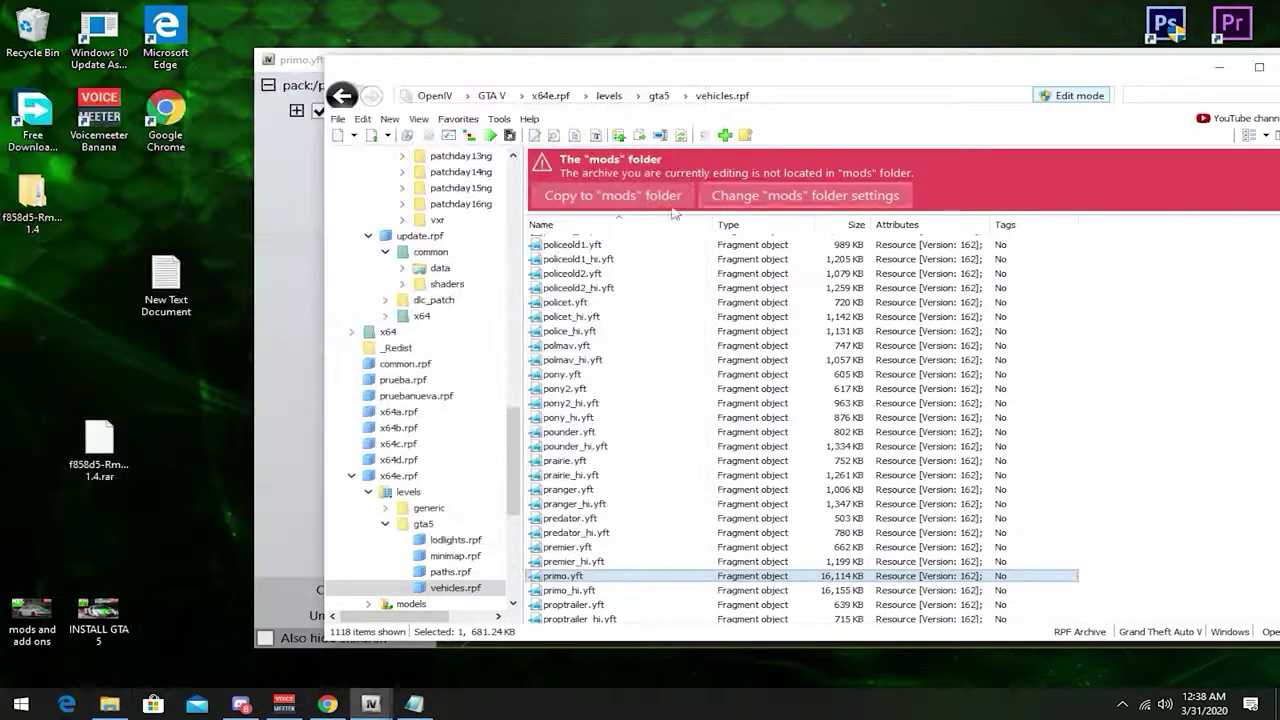
# Step: Load RmodCustoms_LamborghiniLP770.oiv from the extracted desktop folder into OpenIV's package installer
pyautogui.click(468, 136)
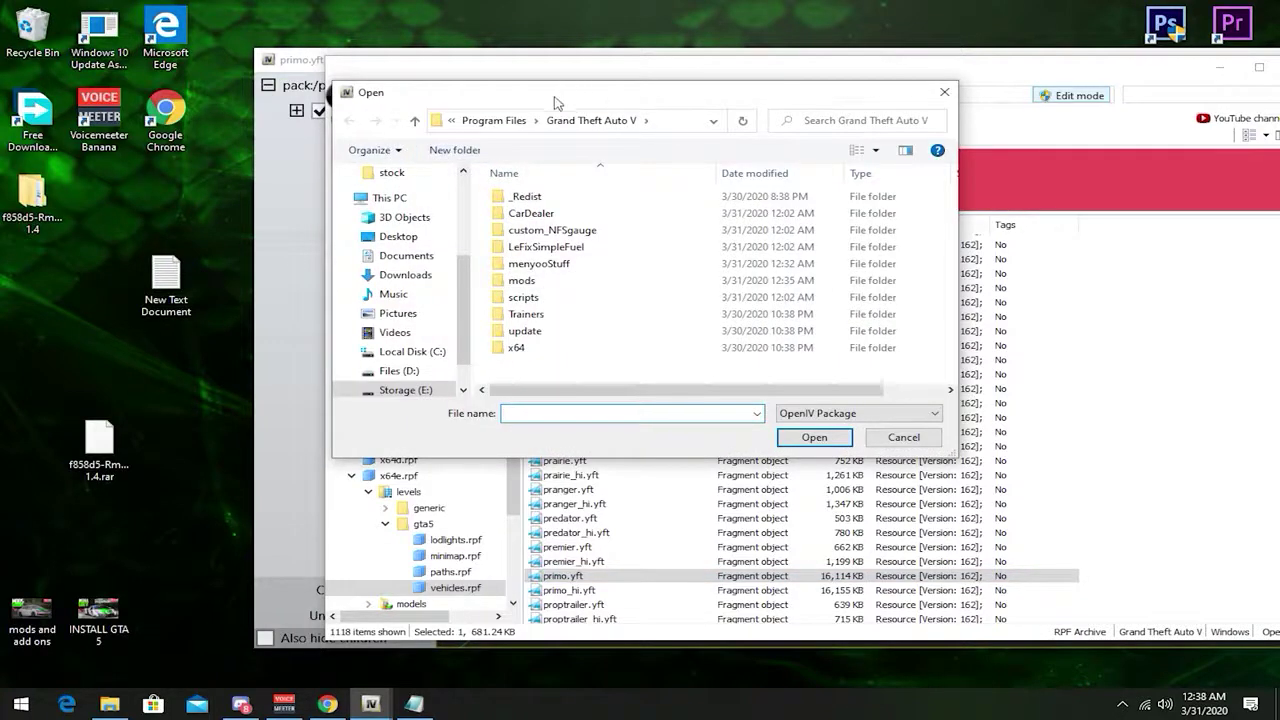
pyautogui.click(392, 236)
pyautogui.doubleClick(555, 230)
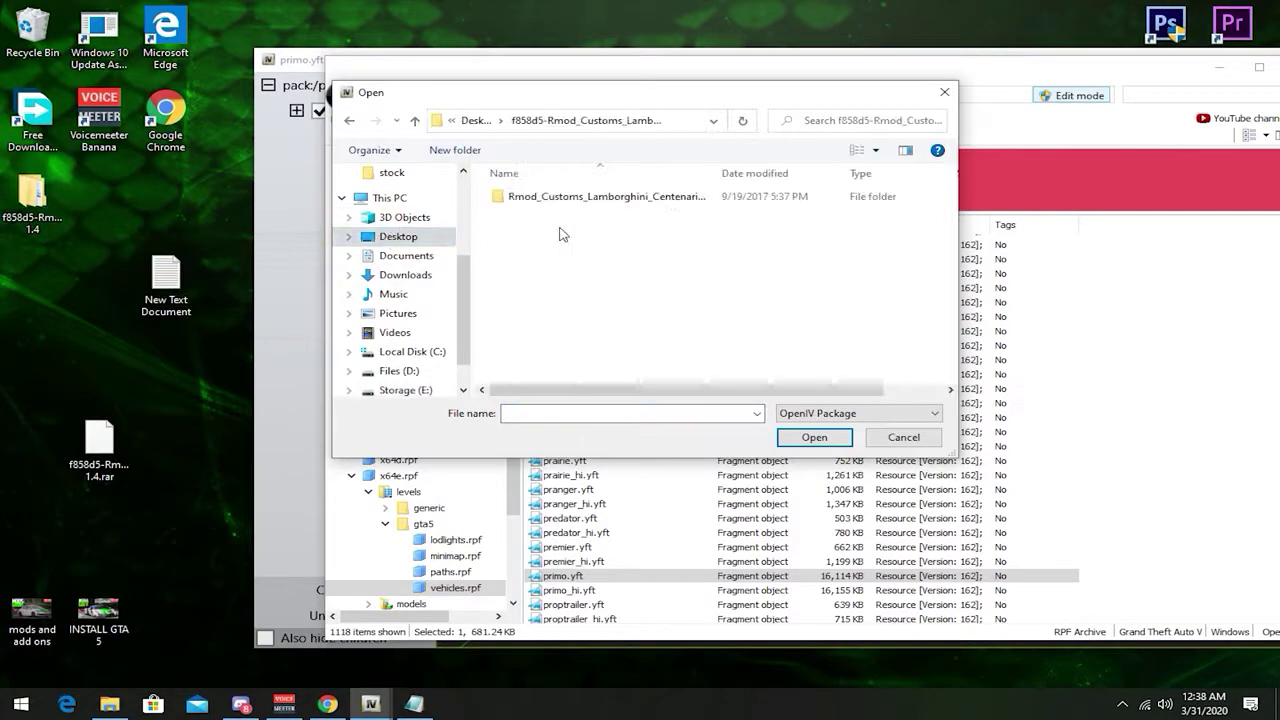
pyautogui.doubleClick(566, 197)
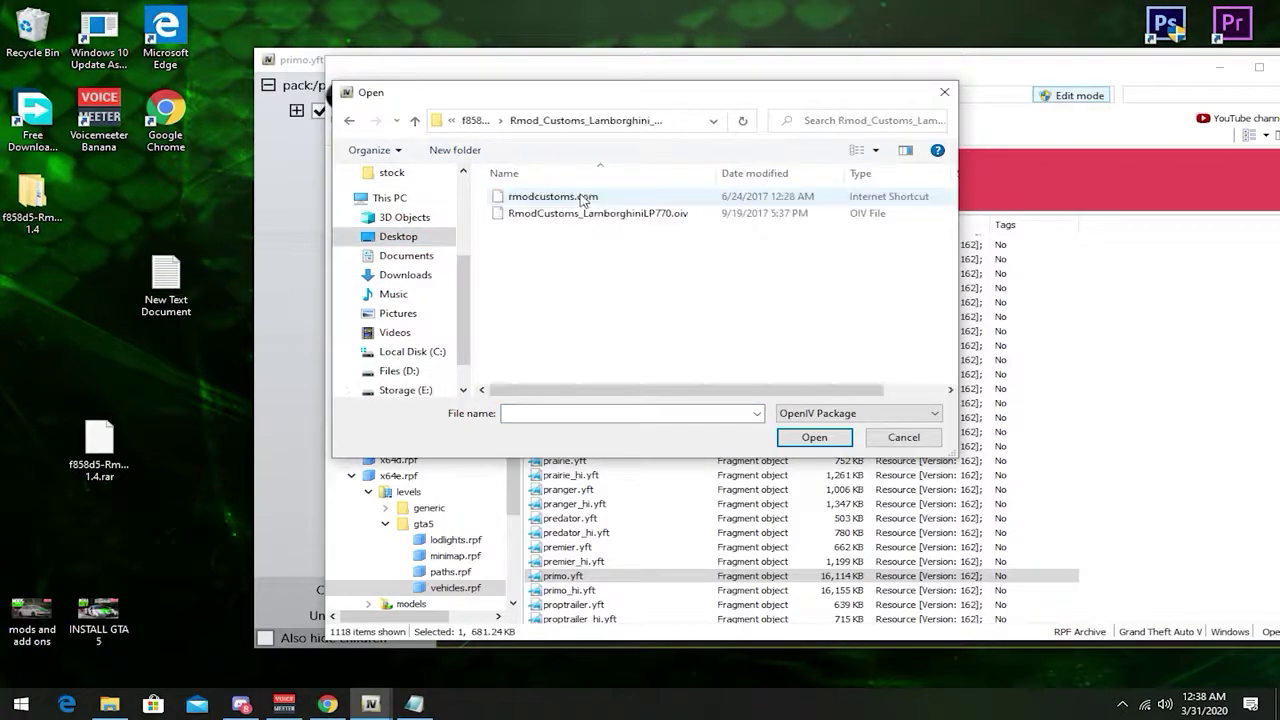
pyautogui.click(658, 215)
pyautogui.click(818, 440)
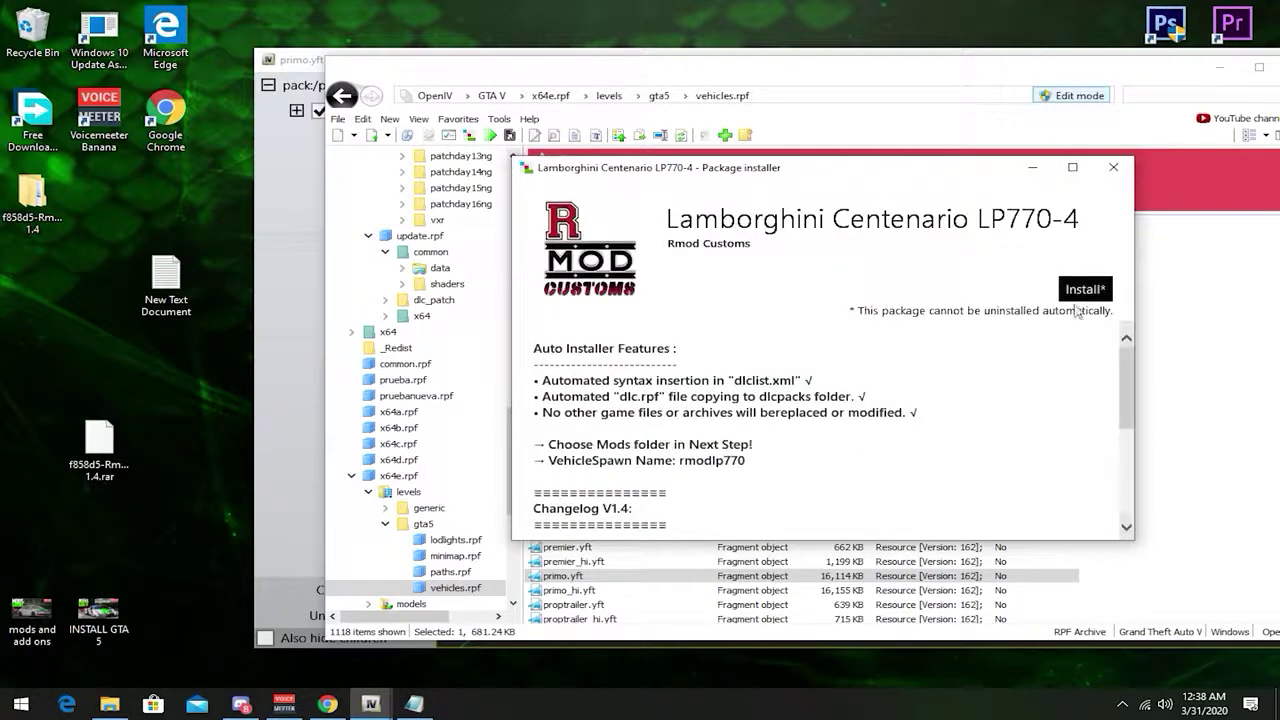
# Step: Install the Lamborghini Centenario LP770-4 package directly into the Game folder
pyautogui.click(1085, 290)
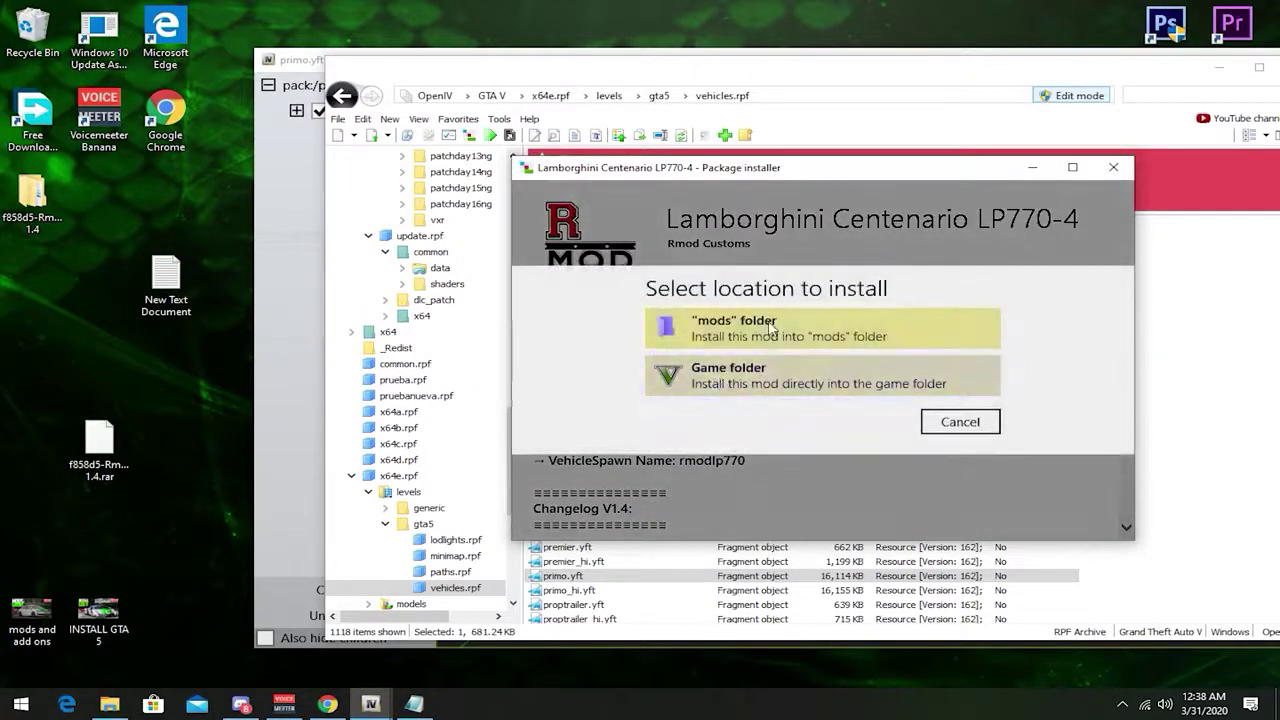
pyautogui.click(765, 379)
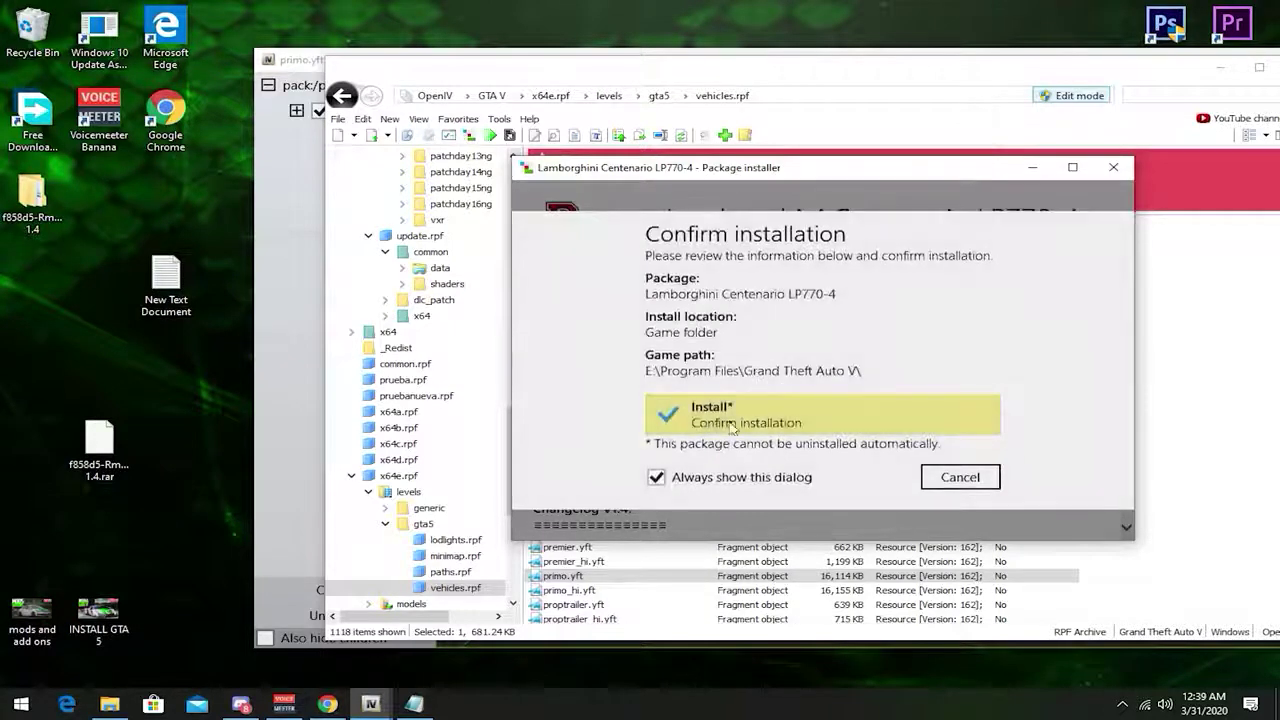
pyautogui.click(706, 422)
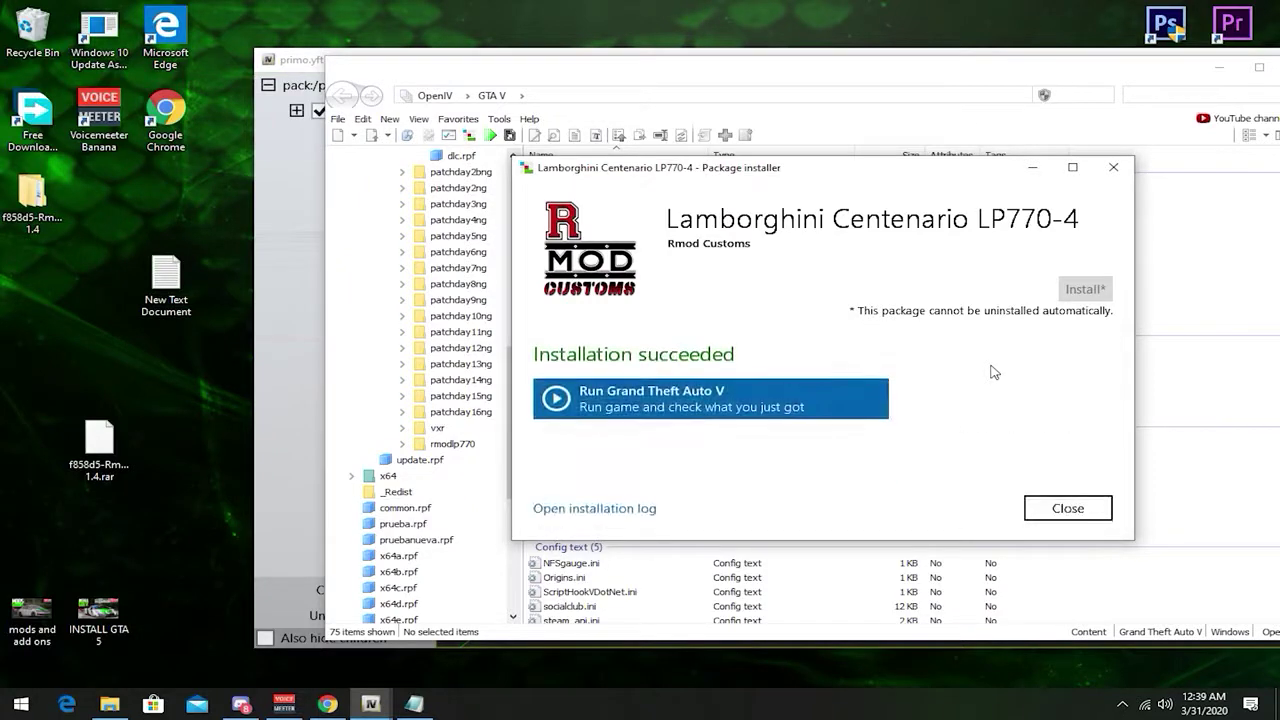
# Step: Close the finished Lamborghini Centenario package installer and exit OpenIV
pyautogui.click(1026, 507)
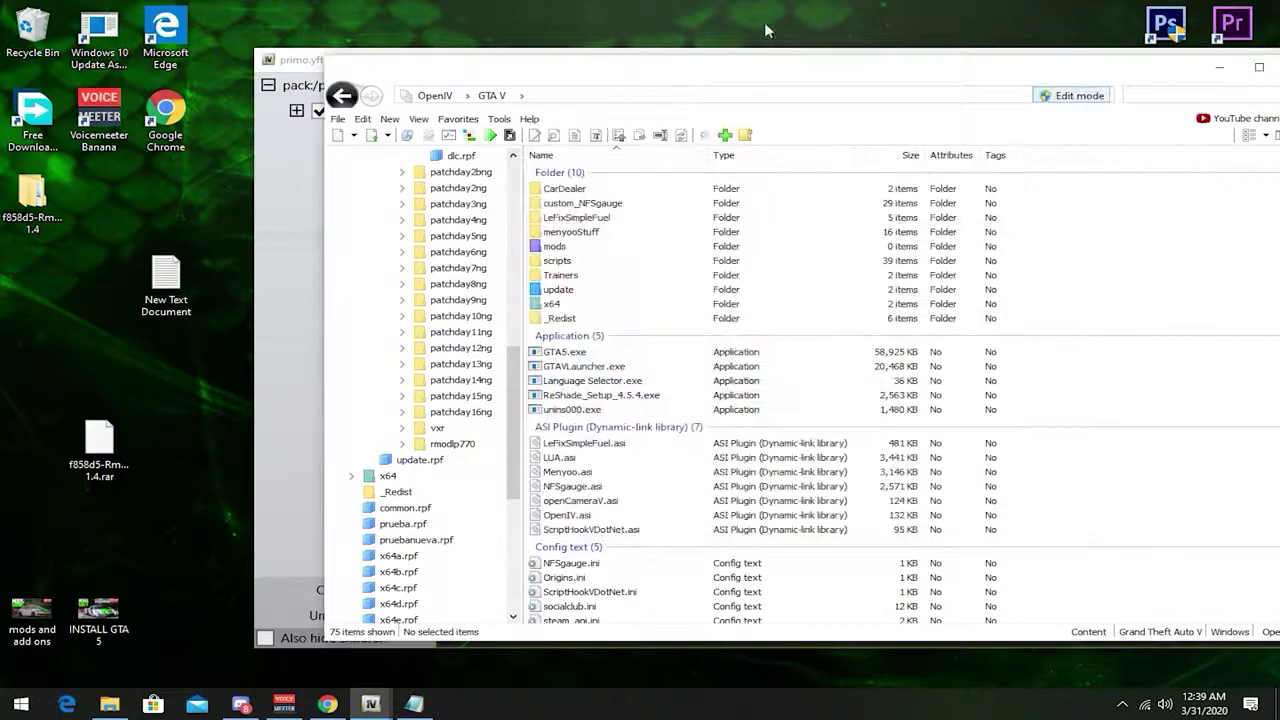
pyautogui.moveTo(900, 80); pyautogui.dragTo(661, 80)
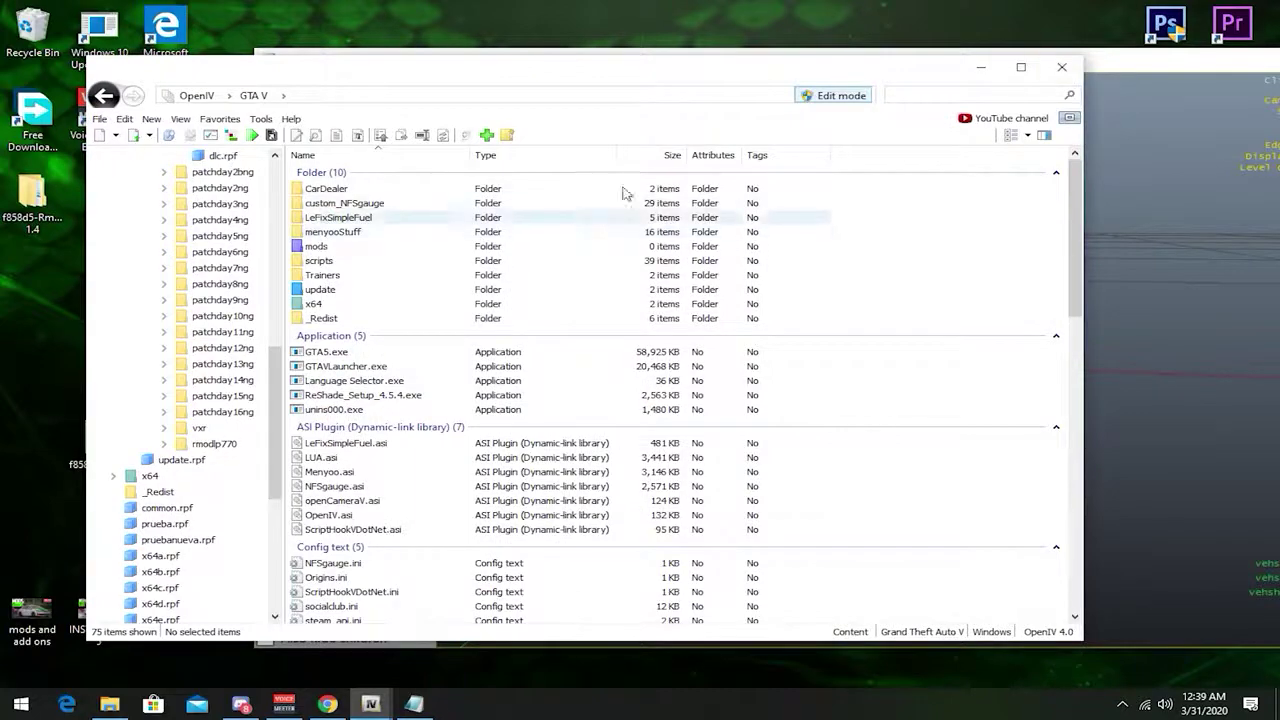
pyautogui.click(1061, 67)
# Step: Read the READ ME!!! troubleshooting notes in the extracted Rmod_Customs_Lamborghini_Centenario 1.4 folder and close the file
pyautogui.doubleClick(60, 185)
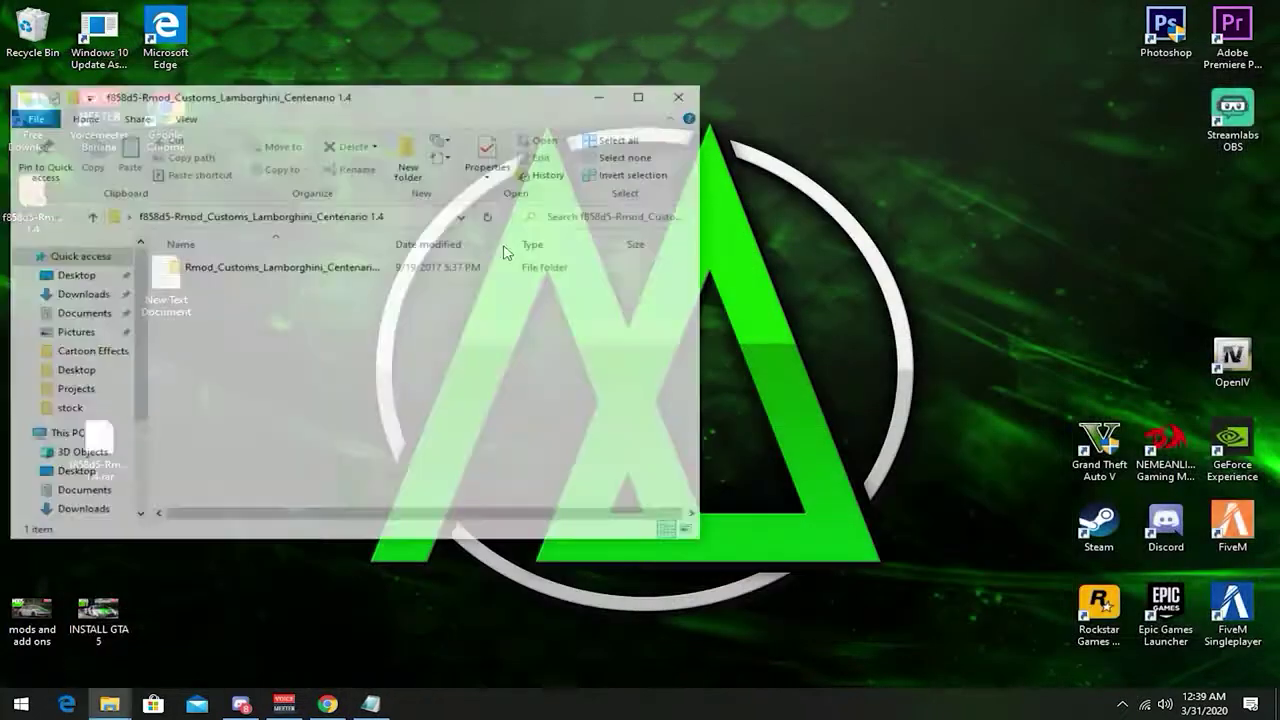
pyautogui.doubleClick(313, 276)
pyautogui.doubleClick(305, 286)
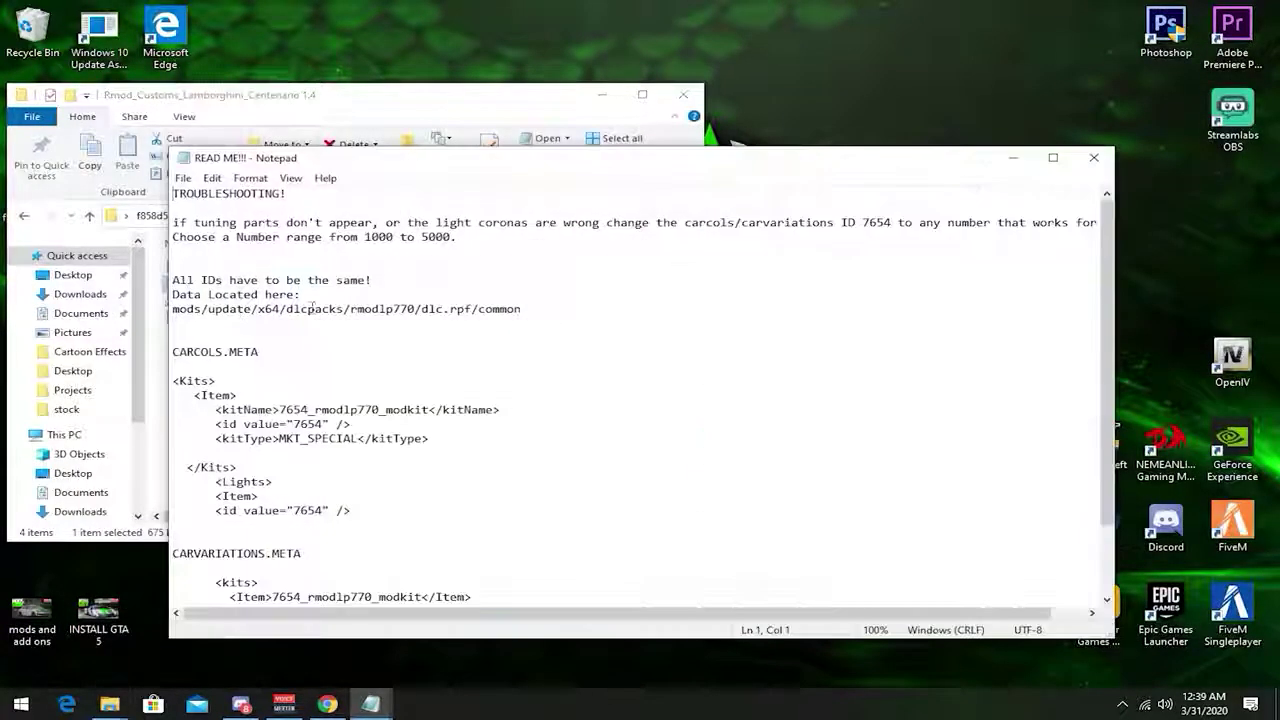
pyautogui.scroll(-2, 235, 278)
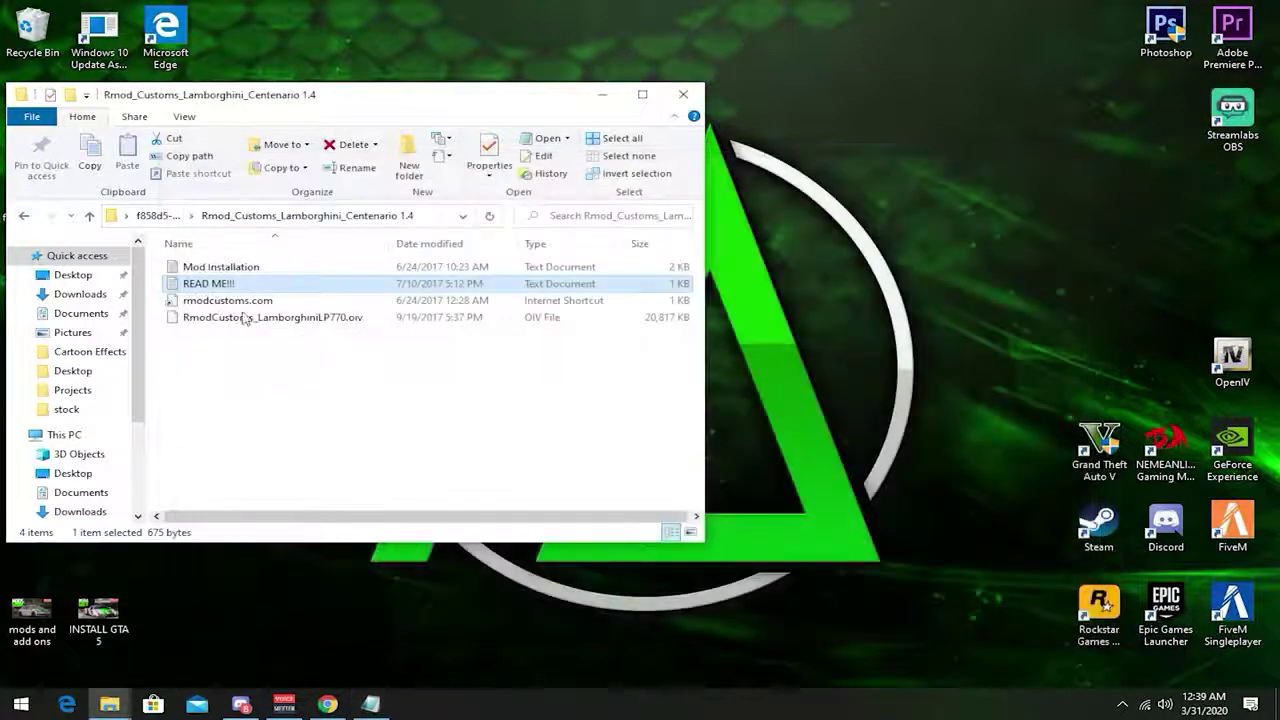
# Step: Copy the vehicle spawn name rmodlp770 from the Mod Installation text file, and close the file and its folder
pyautogui.click(214, 260)
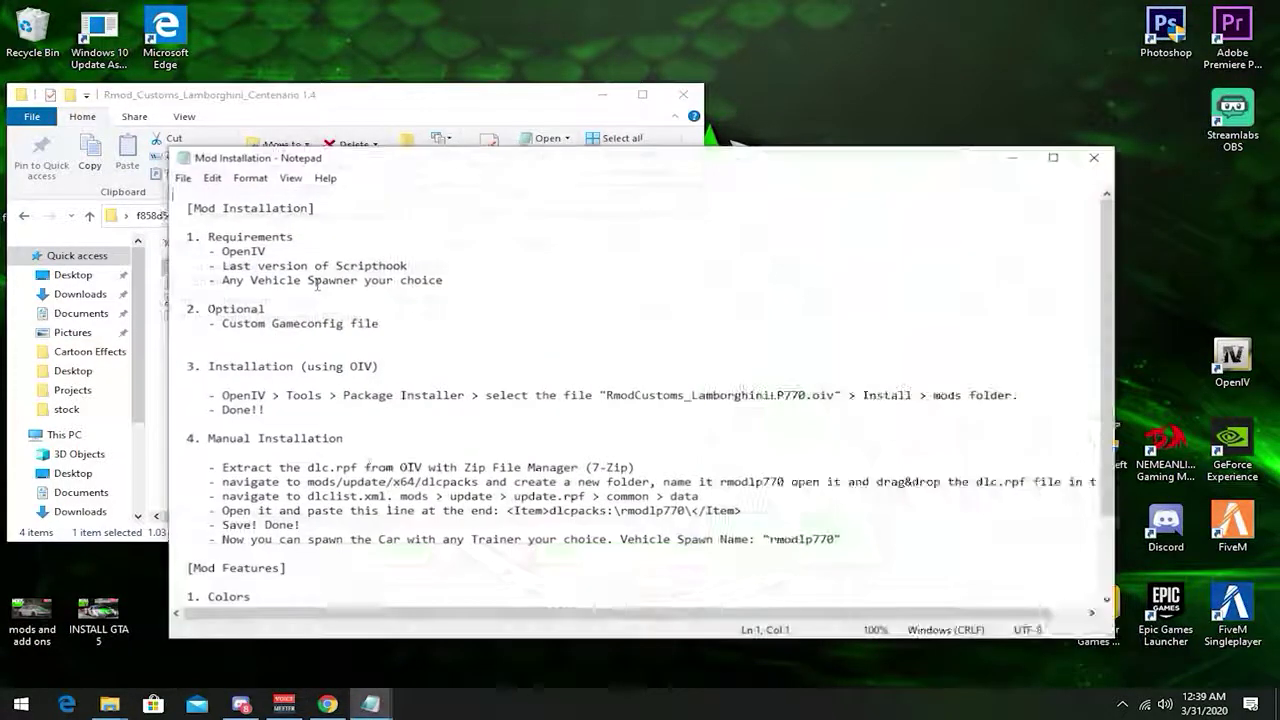
pyautogui.scroll(-3, 318, 285)
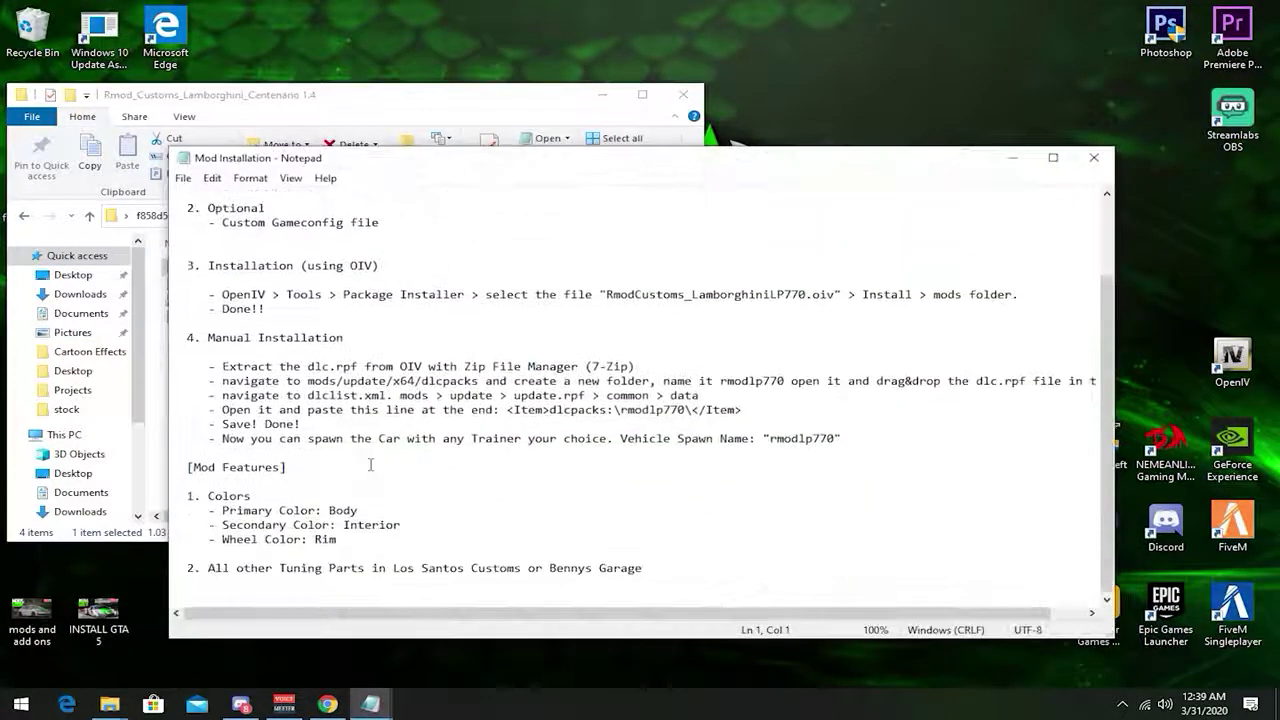
pyautogui.moveTo(620, 438); pyautogui.dragTo(832, 438)
pyautogui.rightClick(830, 440)
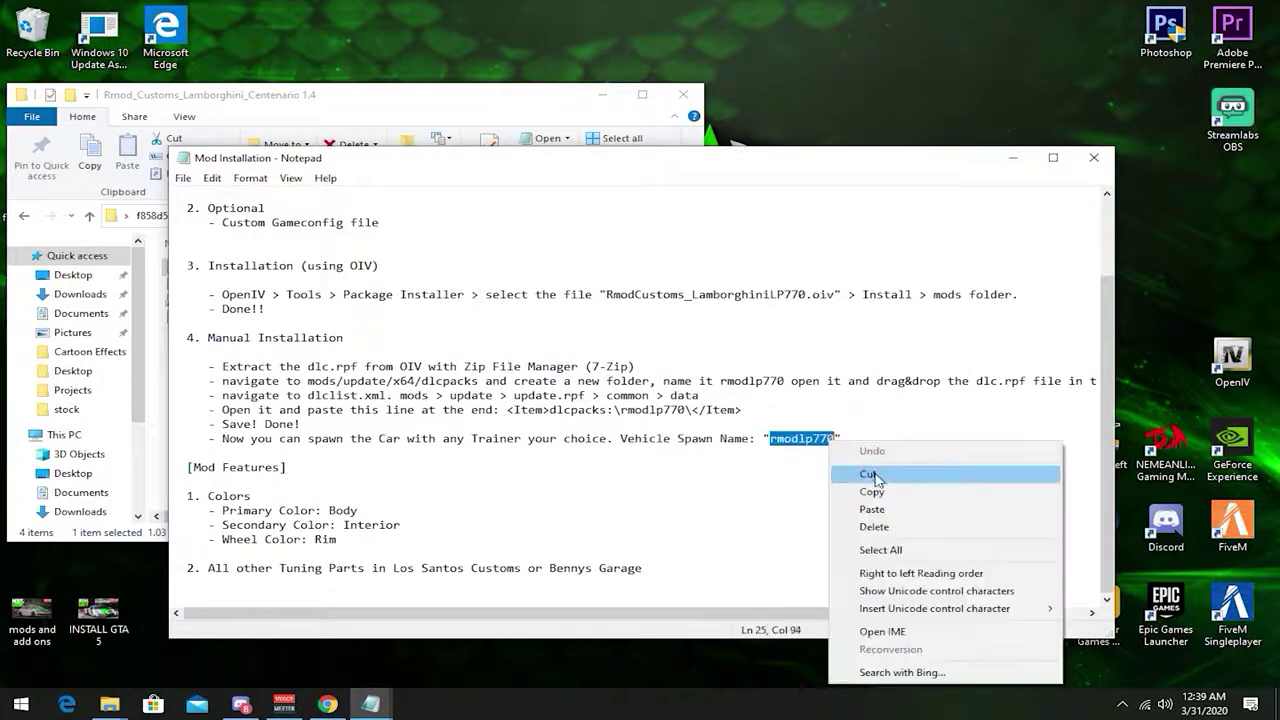
pyautogui.click(872, 488)
pyautogui.click(1098, 164)
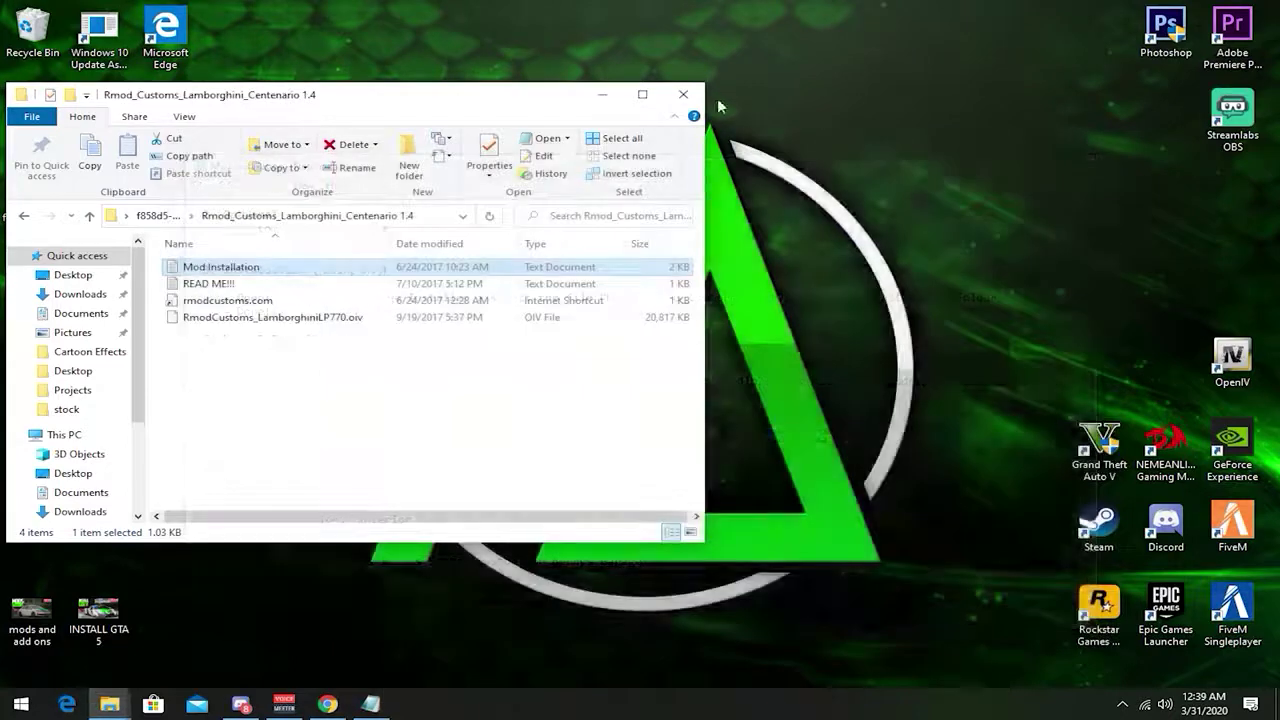
pyautogui.click(683, 94)
# Step: Add the line "centenario rmodlp770" below the corolla entry in New Text Document, save it and minimize the note
pyautogui.doubleClick(160, 285)
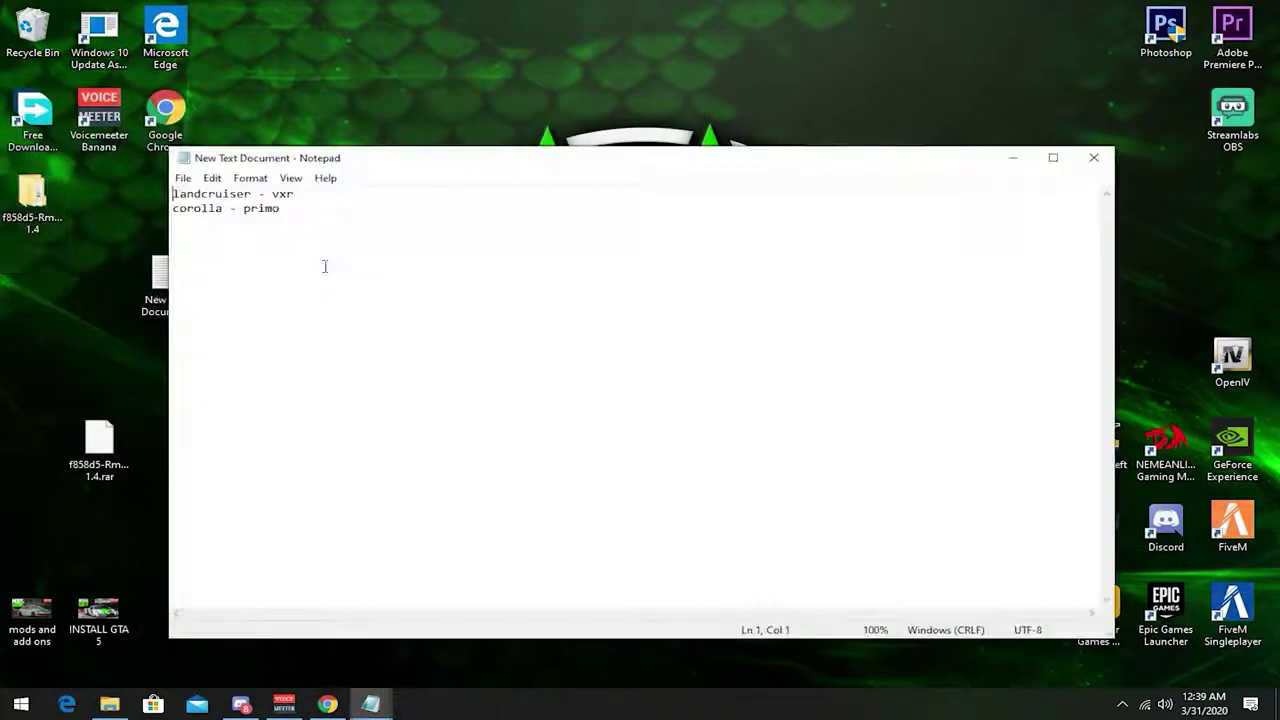
pyautogui.press('Return')
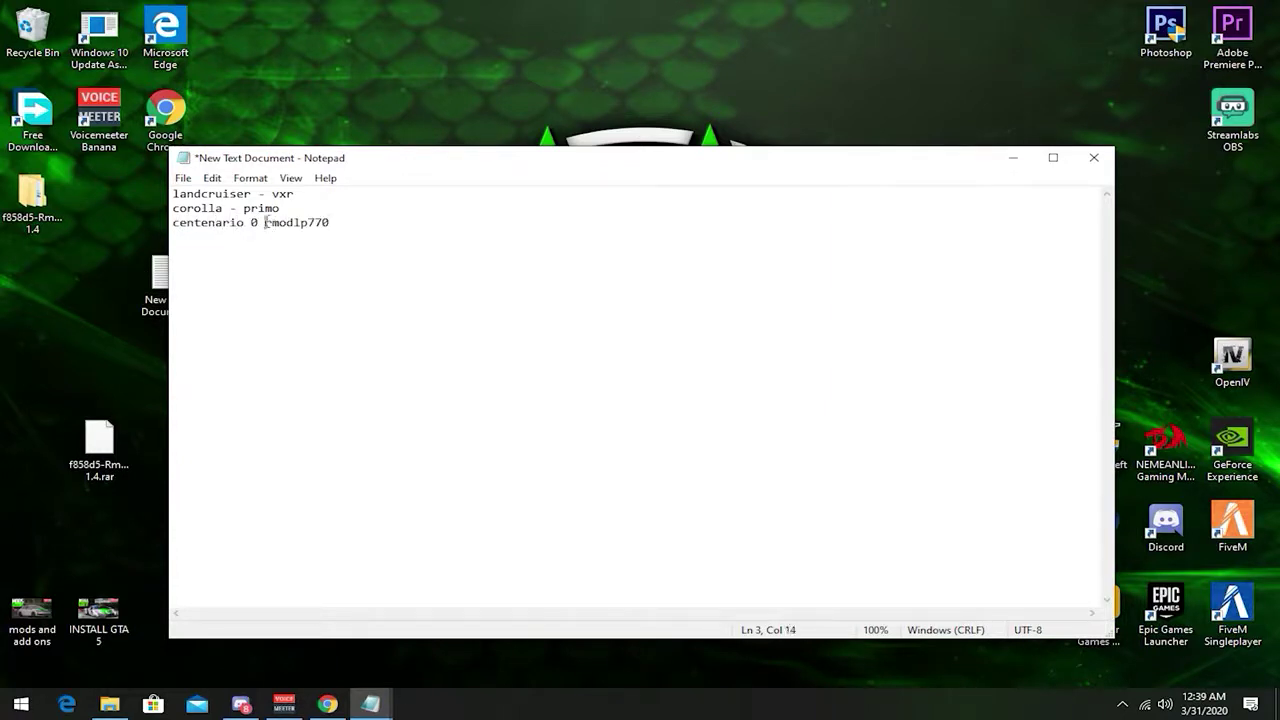
pyautogui.click(183, 178)
pyautogui.click(205, 251)
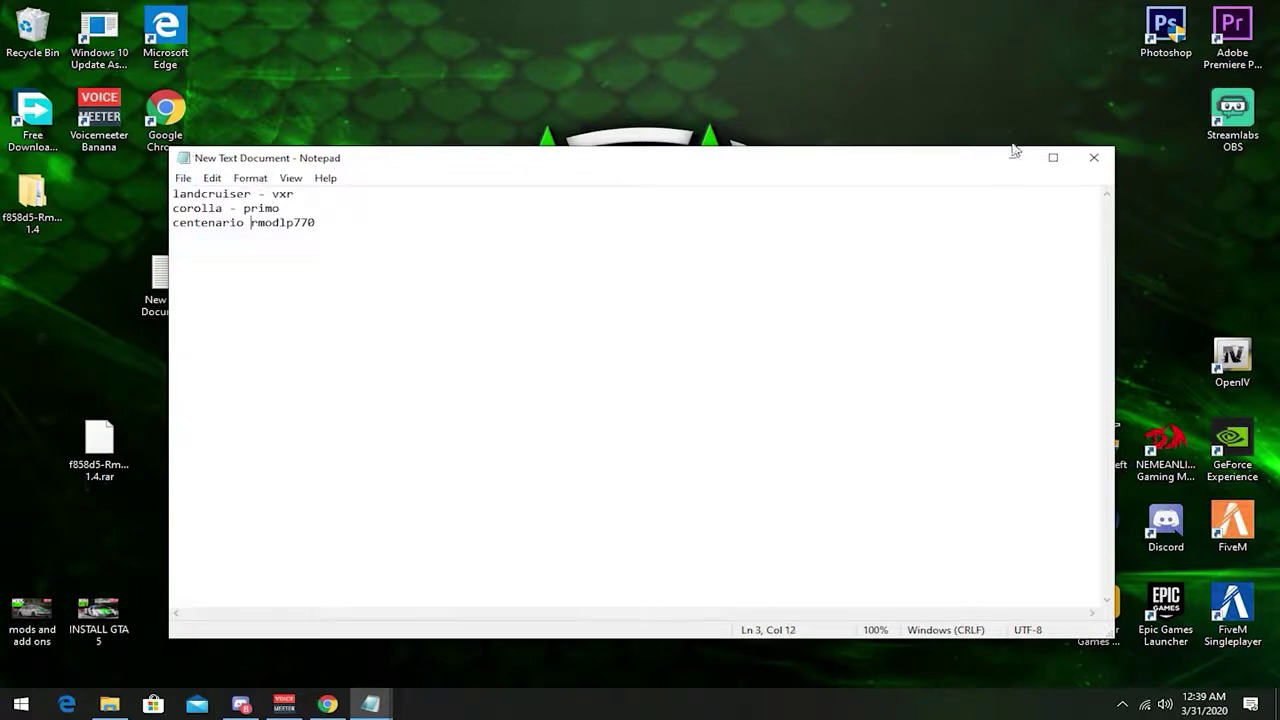
pyautogui.click(1013, 157)
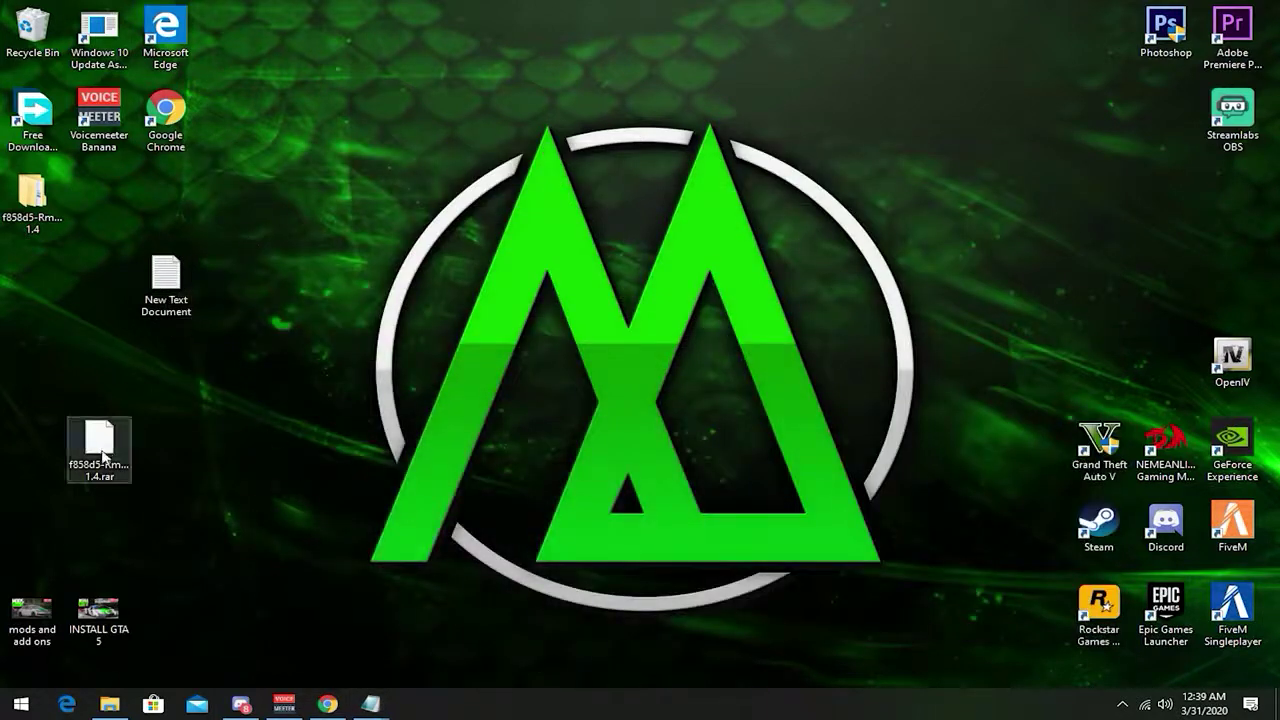
# Step: Place the Centenario archive beside its extracted folder on the desktop and move New Text Document next to the OpenIV shortcut
pyautogui.moveTo(99, 445); pyautogui.dragTo(99, 205)
pyautogui.moveTo(166, 282); pyautogui.dragTo(166, 370)
pyautogui.moveTo(130, 243); pyautogui.dragTo(15, 175)
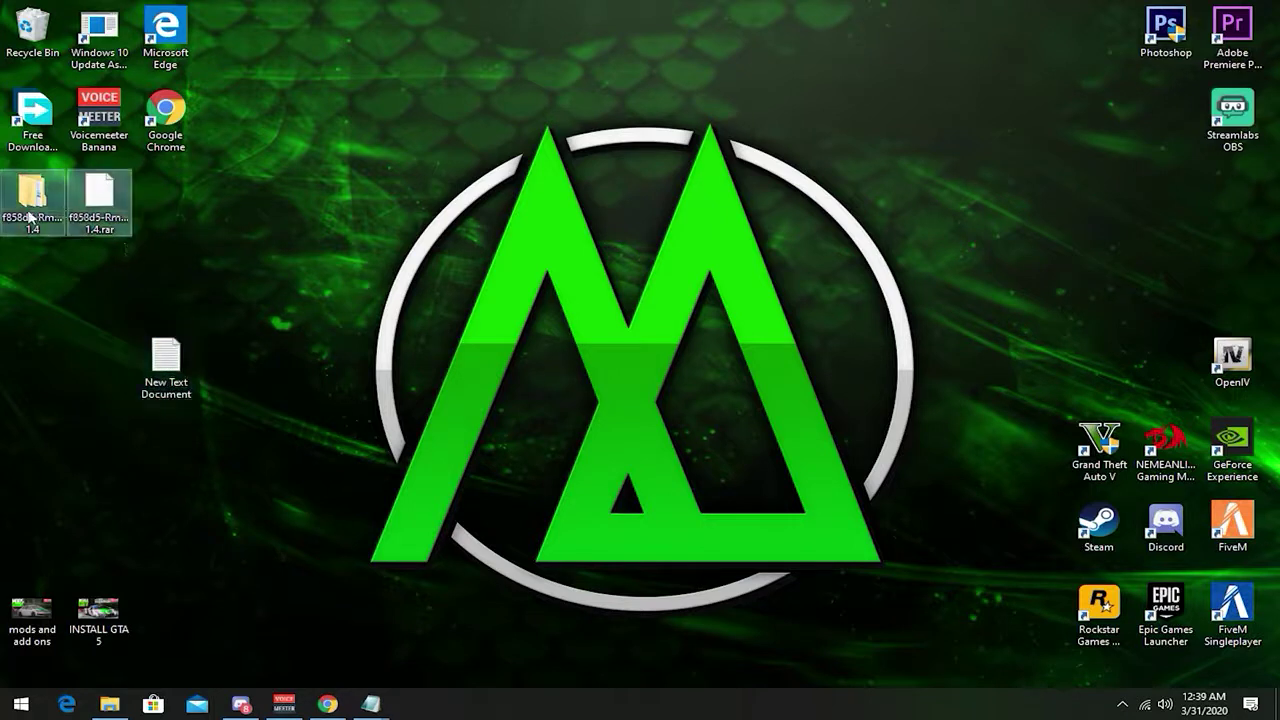
pyautogui.moveTo(166, 367); pyautogui.dragTo(1166, 367)
# Step: Launch Grand Theft Auto V and walk the character out of the house to the roadside
pyautogui.doubleClick(1099, 450)
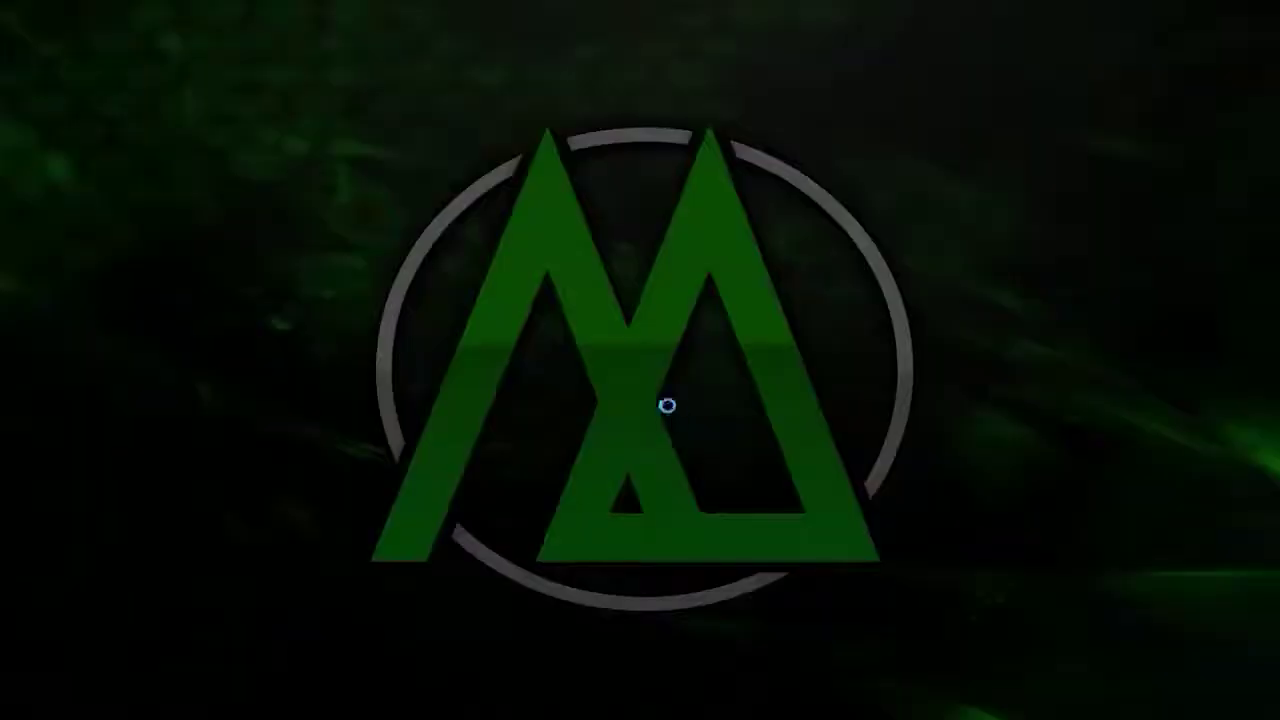
pyautogui.click(588, 459)
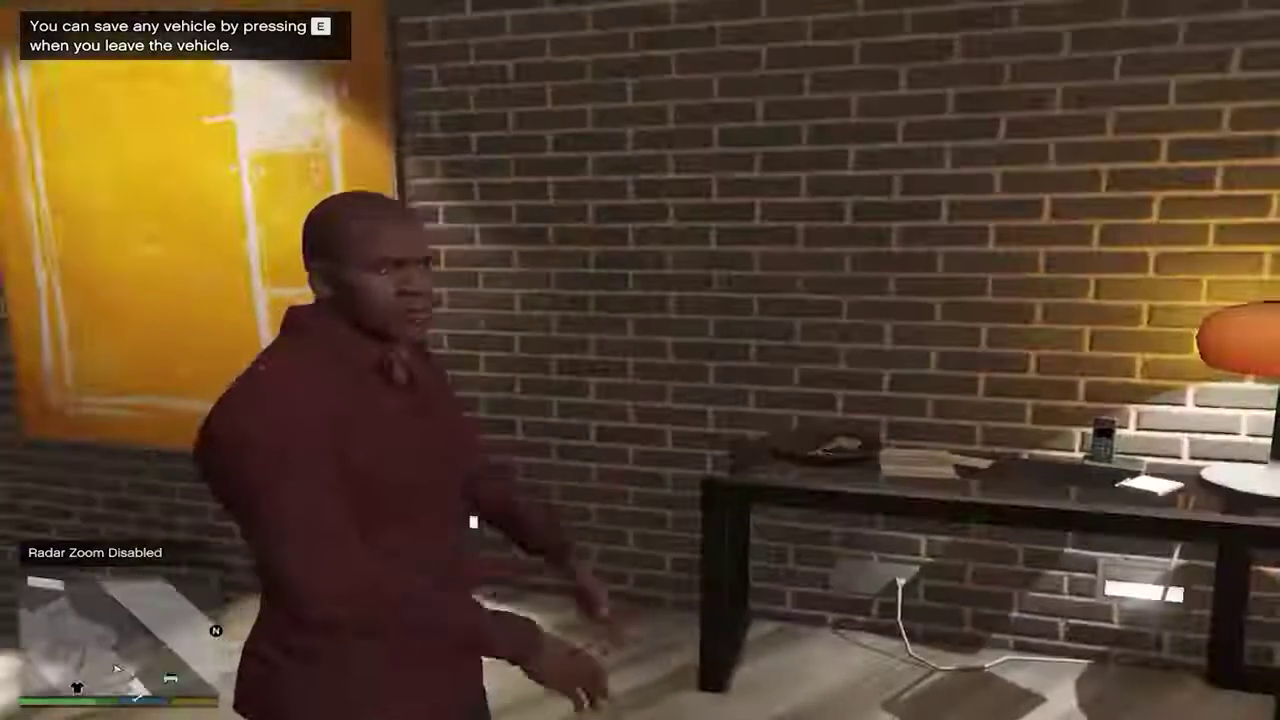
pyautogui.press('w')
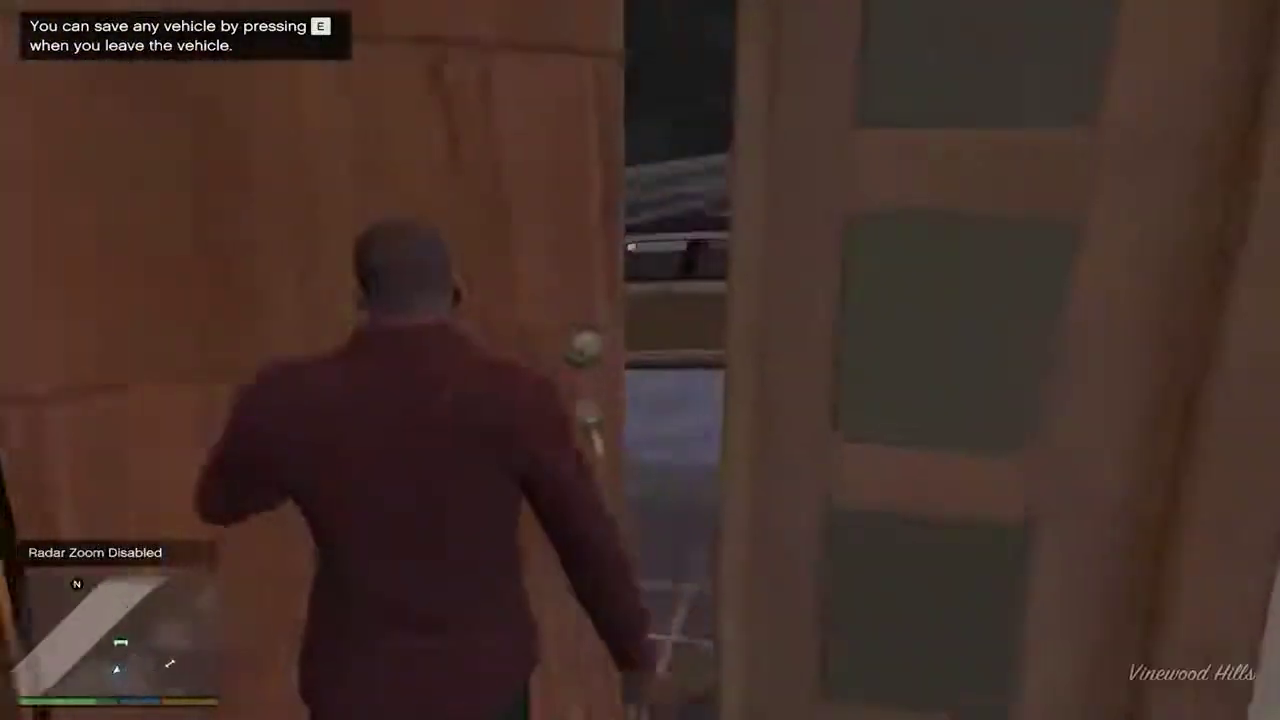
pyautogui.press('w')
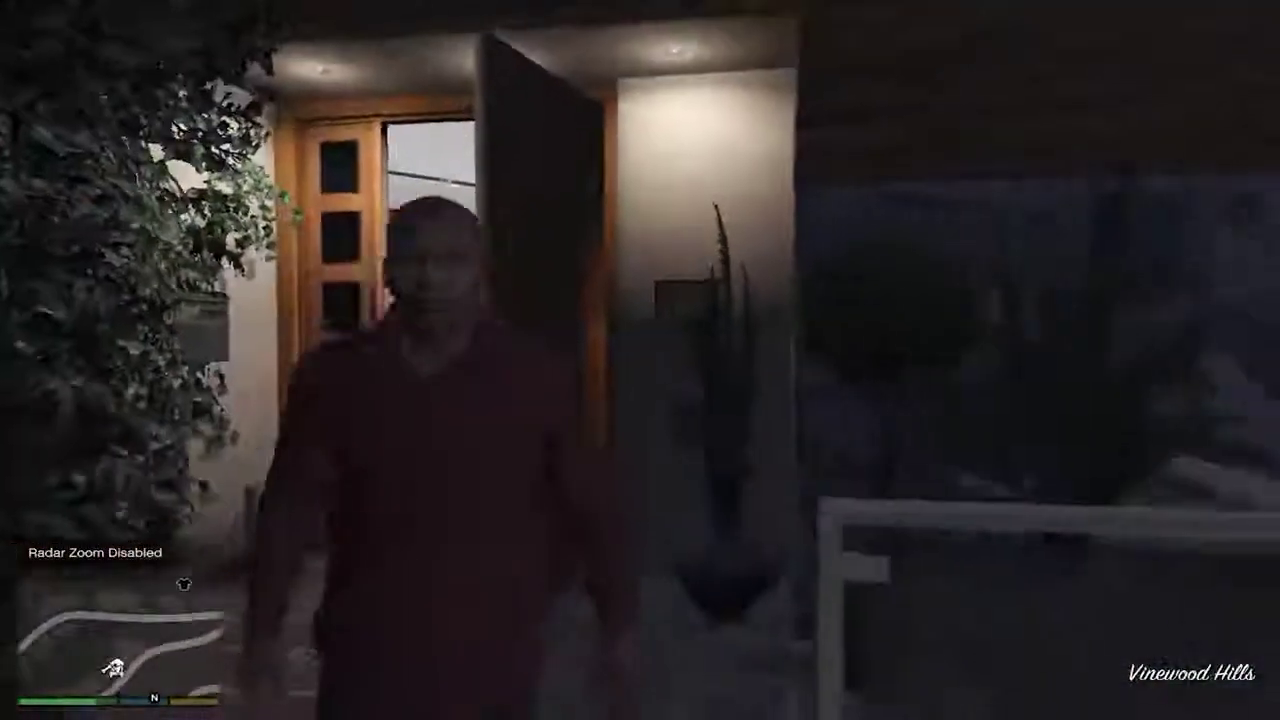
pyautogui.press('w')
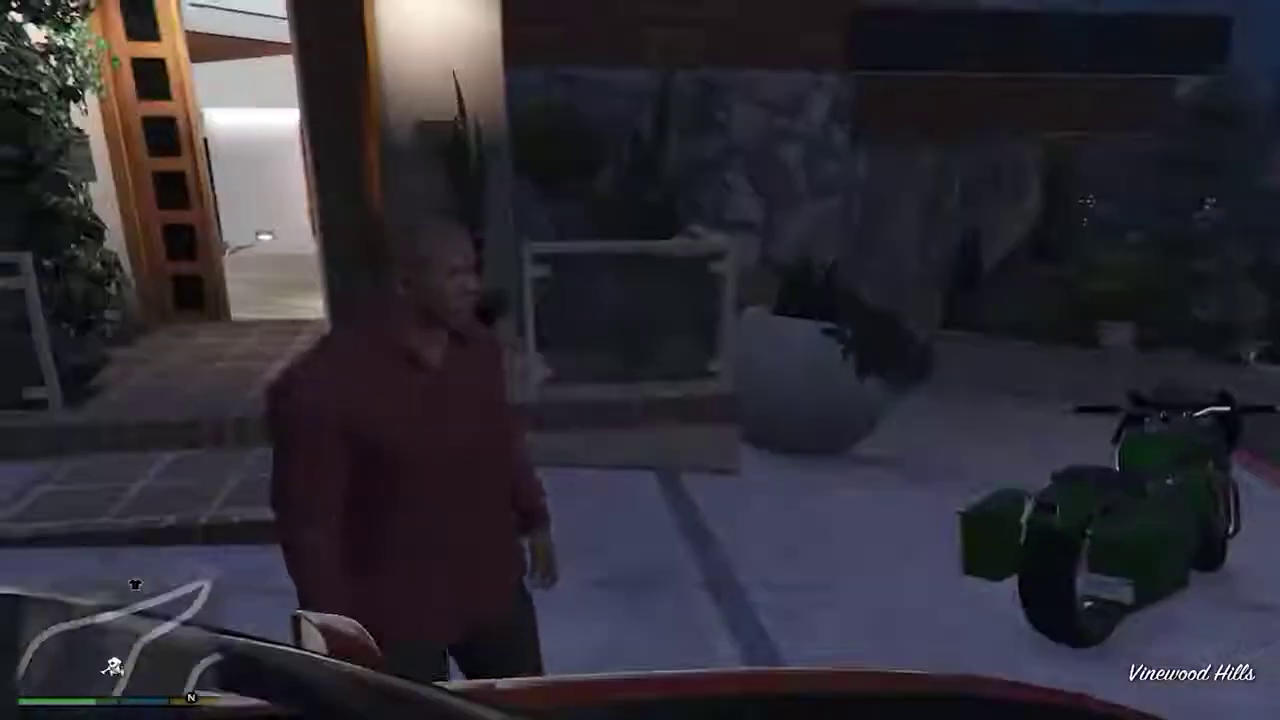
pyautogui.press('w')
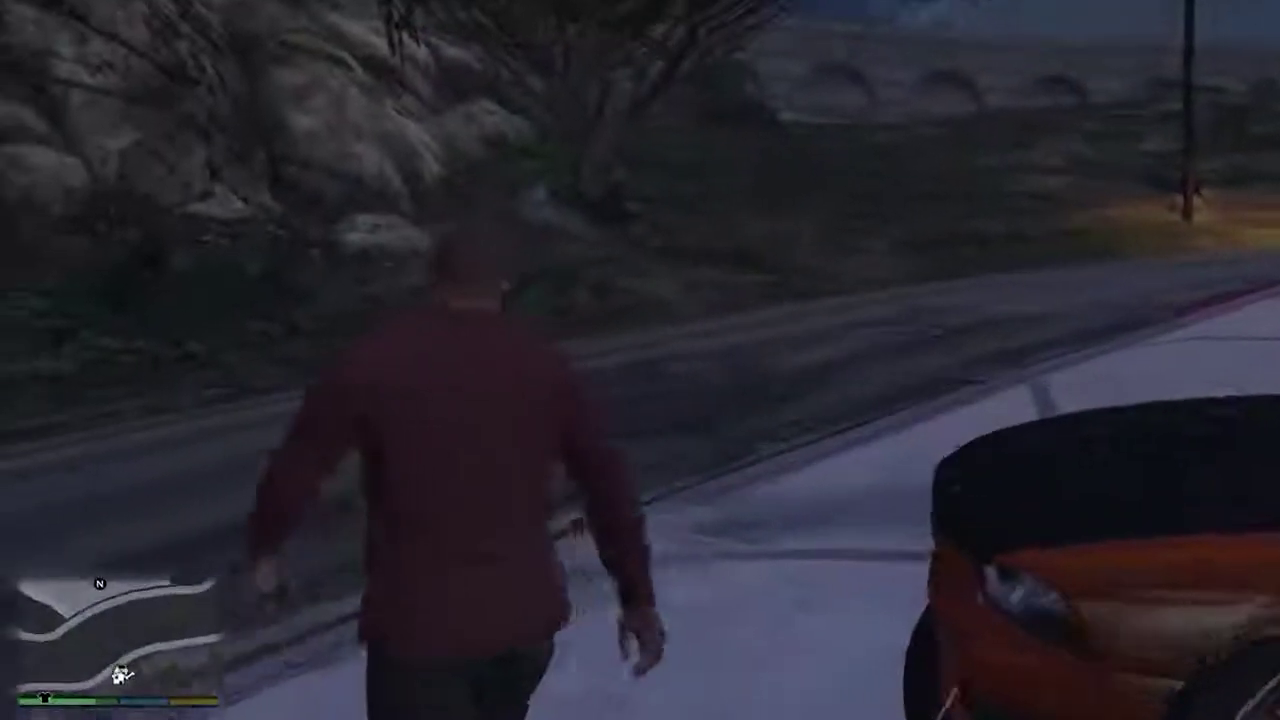
pyautogui.press('w')
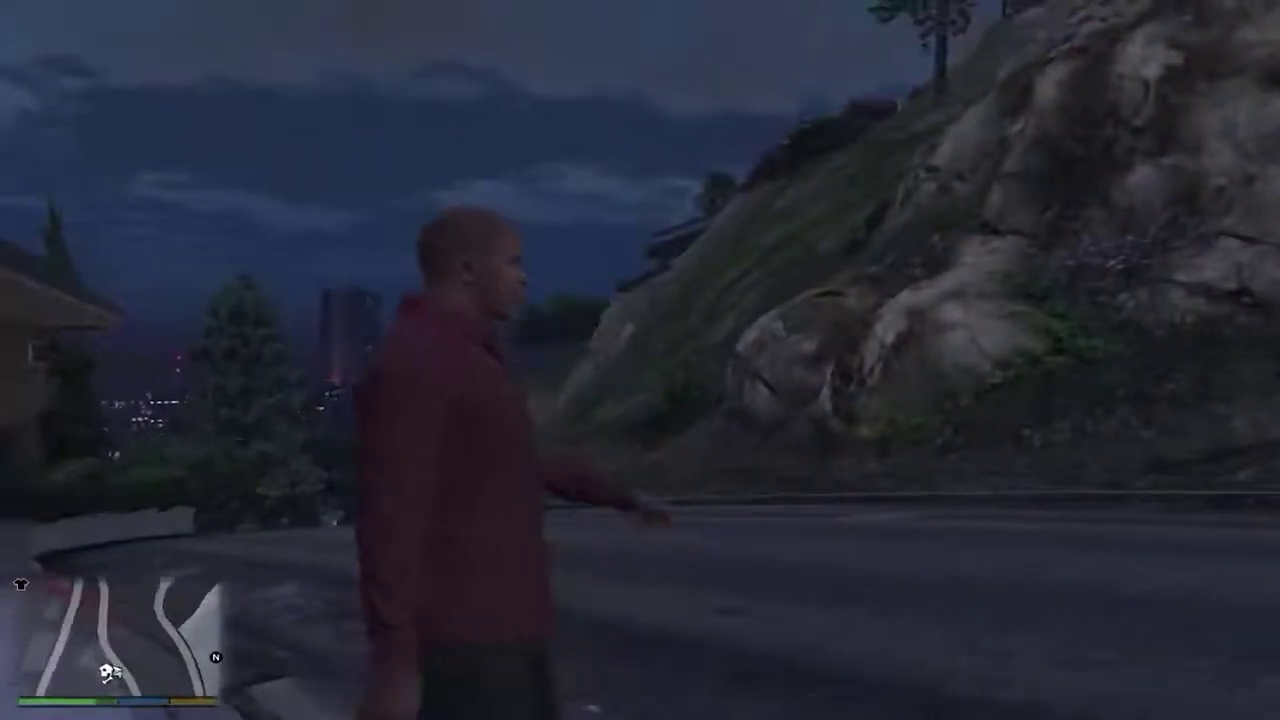
pyautogui.press('w')
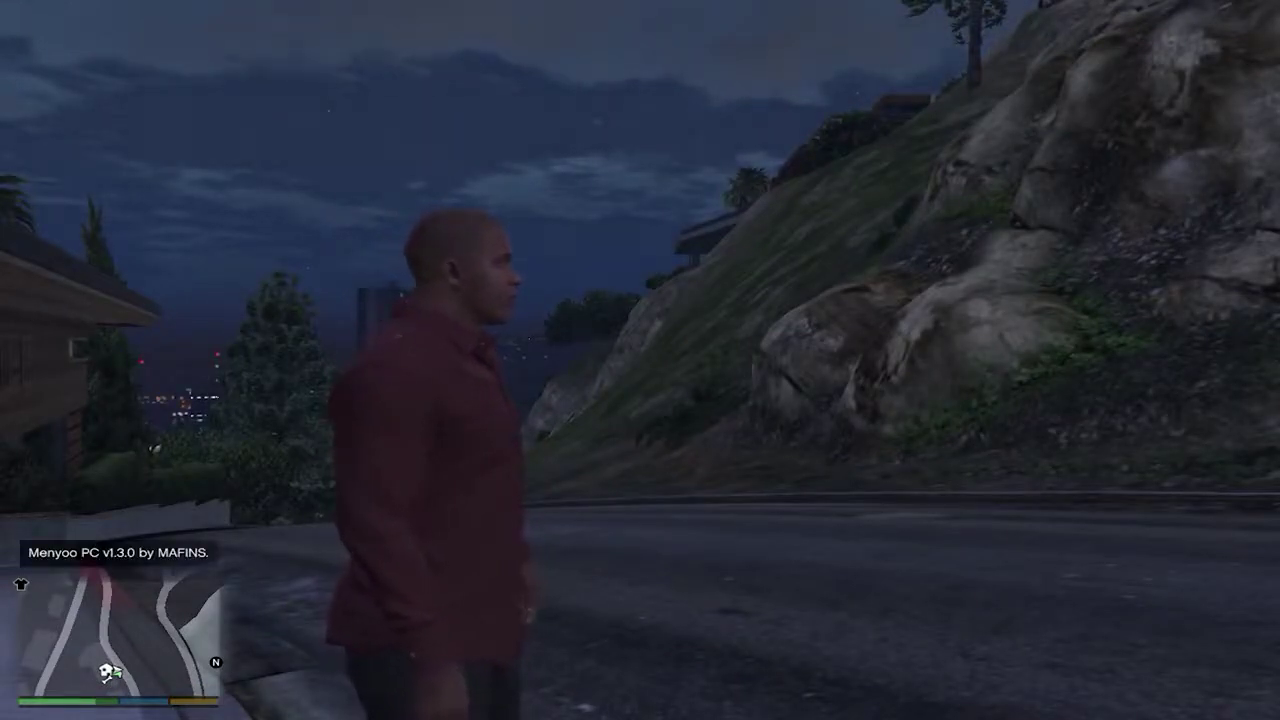
# Step: Open the Menyoo trainer and go to the Vehicle Spawner within its vehicle options
pyautogui.press('F8')
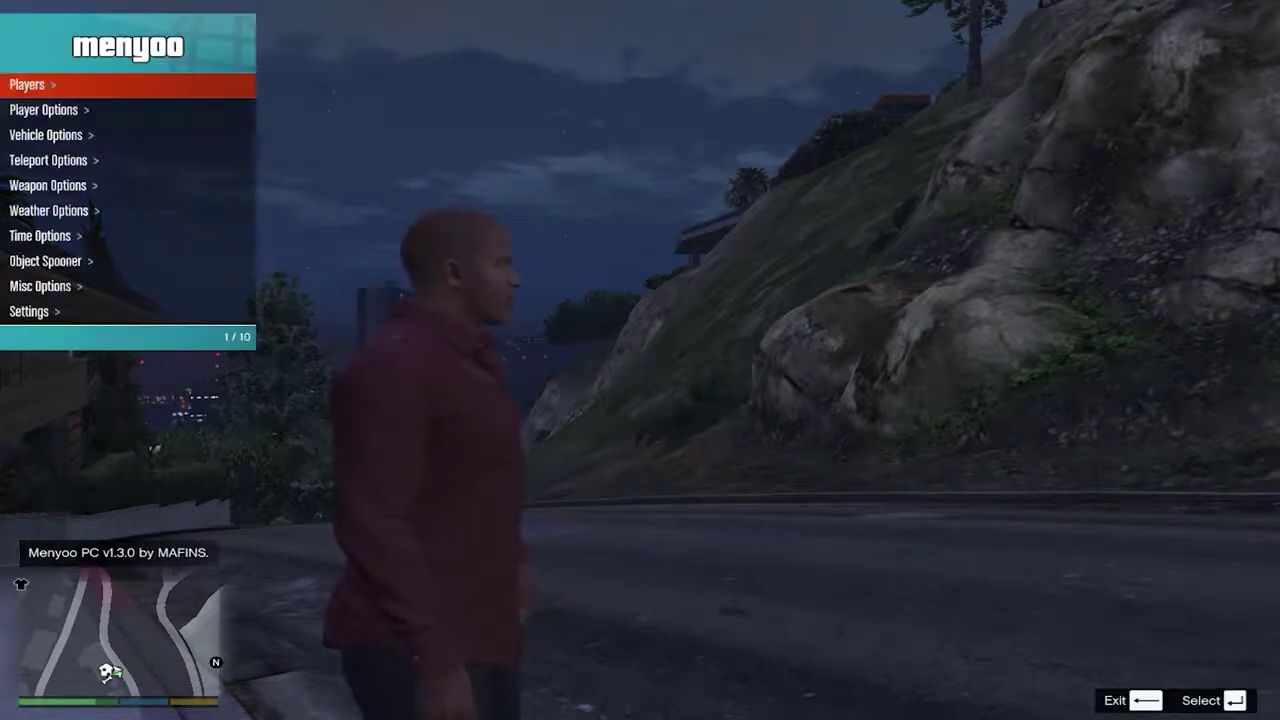
pyautogui.press('Down')
pyautogui.press('Down')
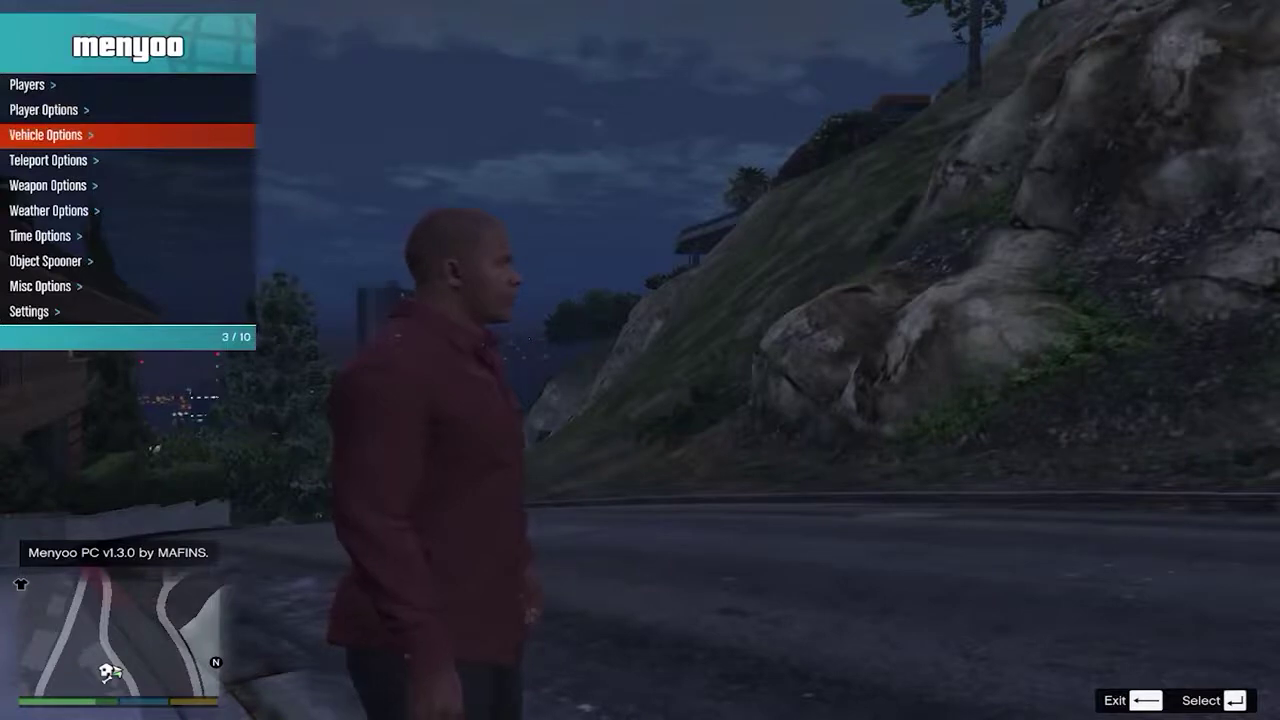
pyautogui.press('Return')
pyautogui.press('Down')
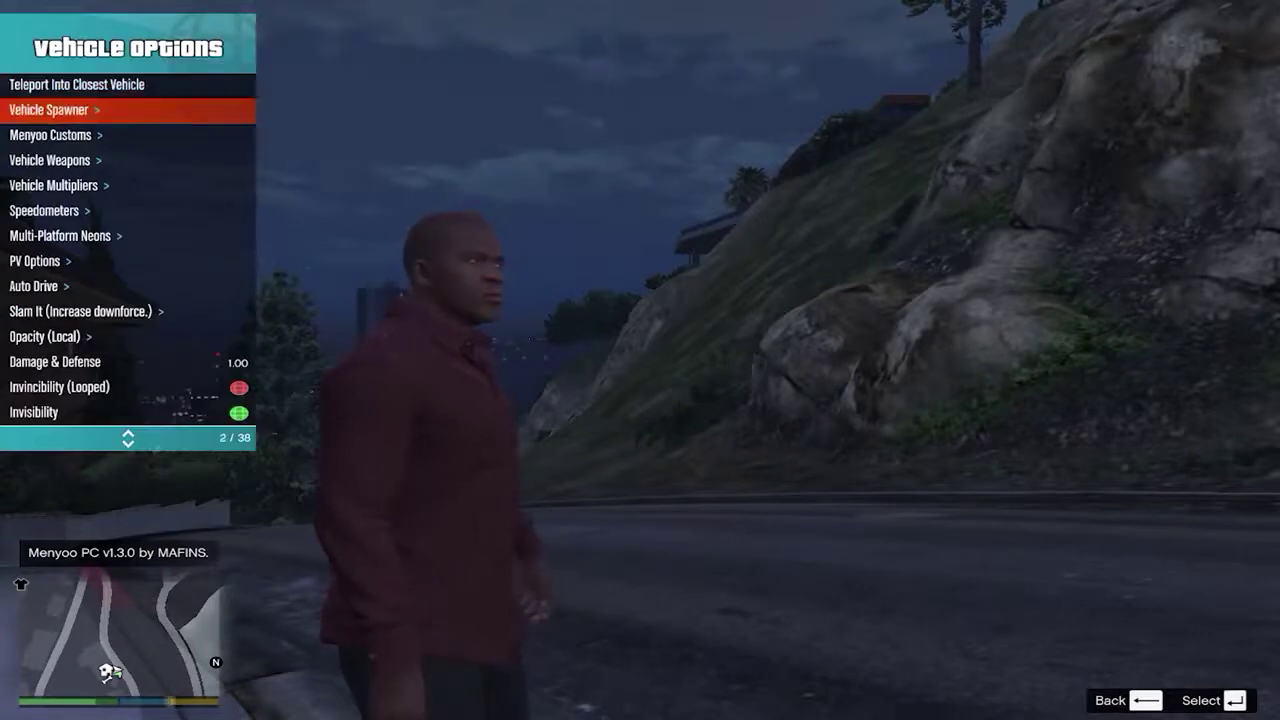
pyautogui.press('Down')
pyautogui.press('Down')
pyautogui.press('Up')
pyautogui.press('Up')
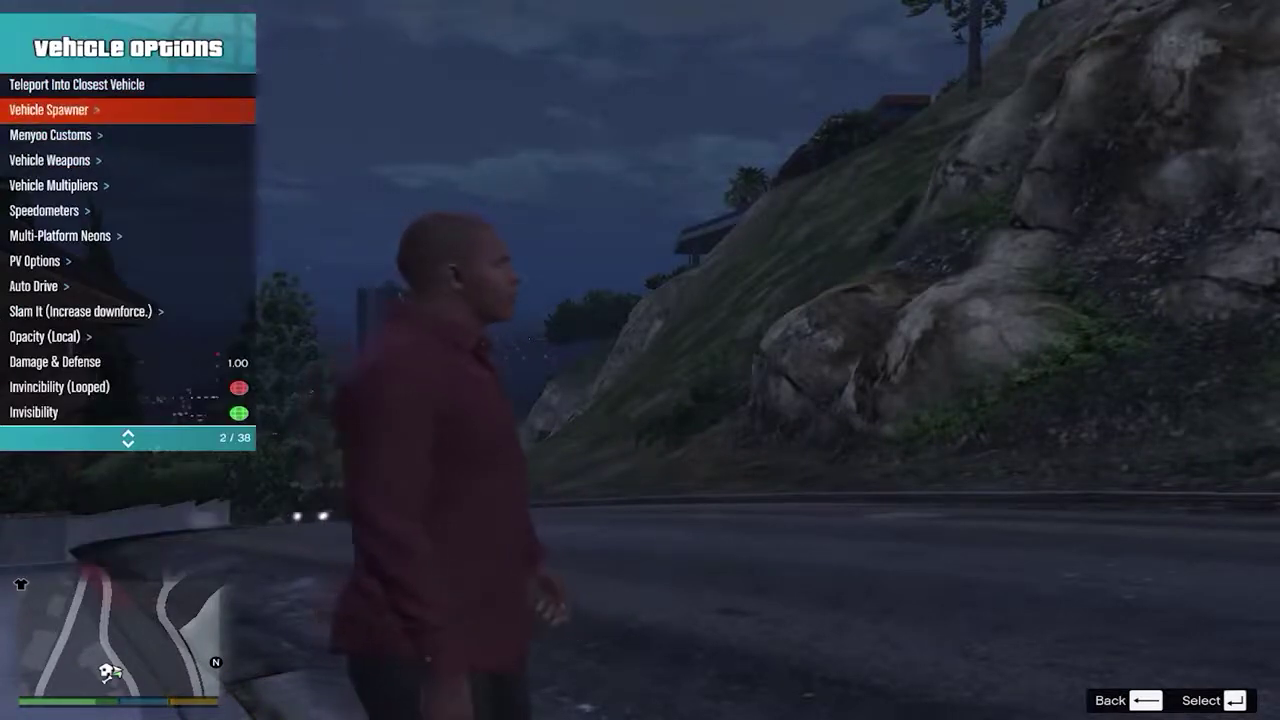
pyautogui.press('Return')
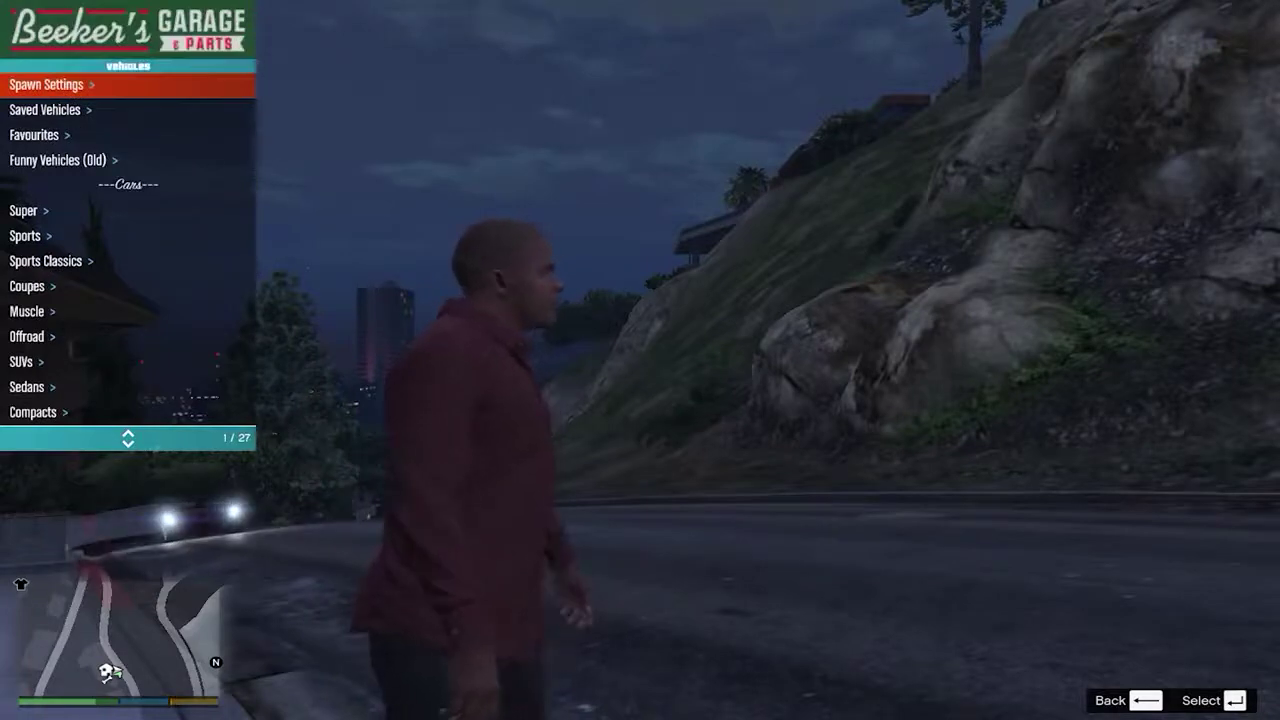
# Step: Spawn the Land Cruiser by entering the vehicle model name vxr
pyautogui.press('Up')
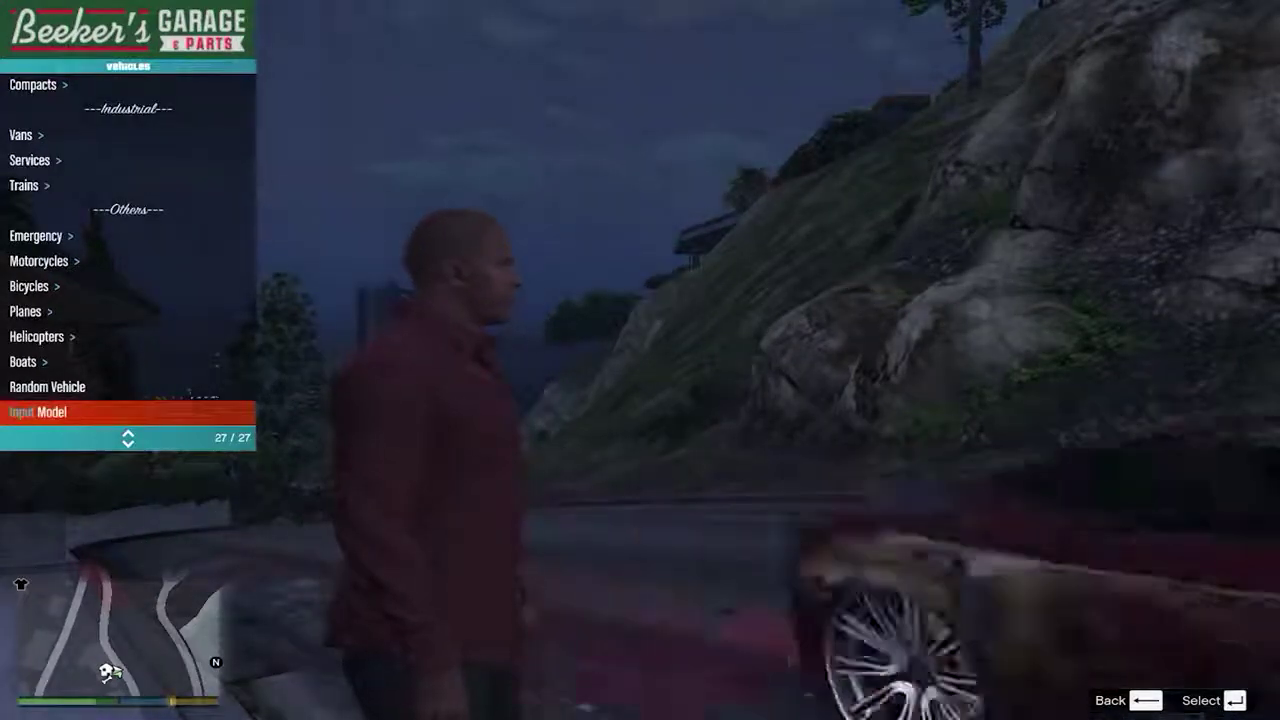
pyautogui.press('Return')
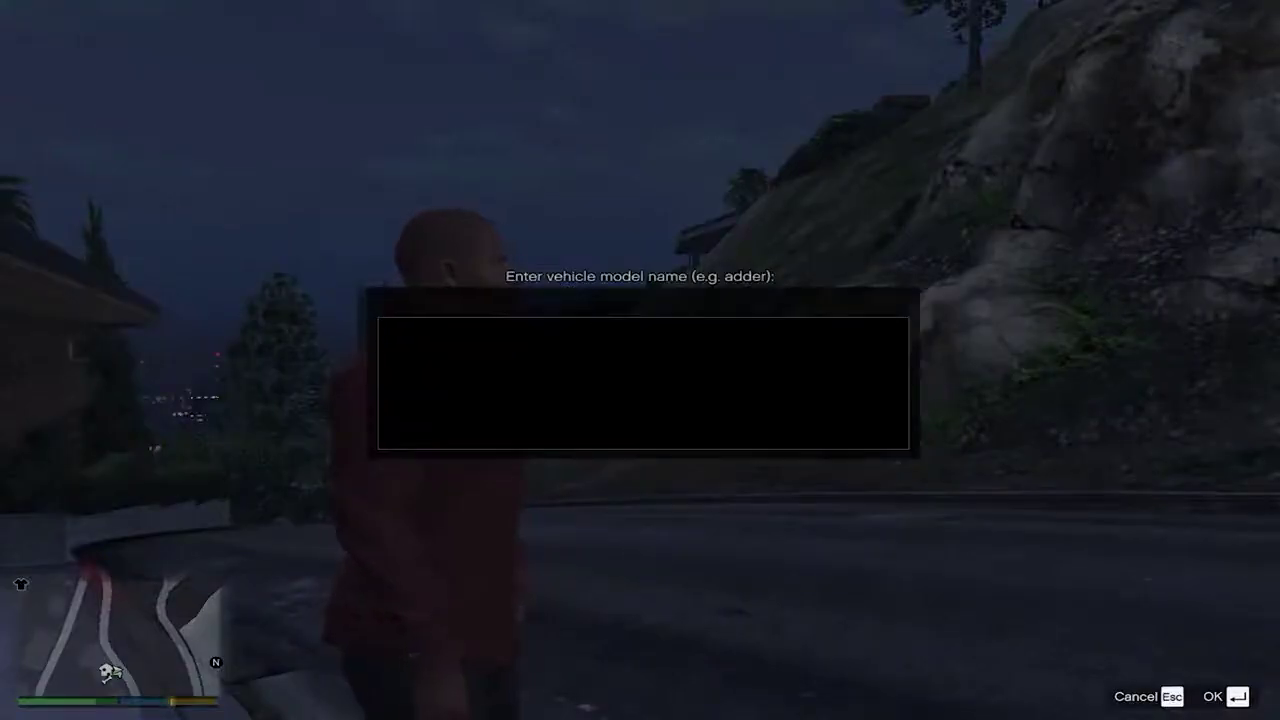
pyautogui.write('volatus')
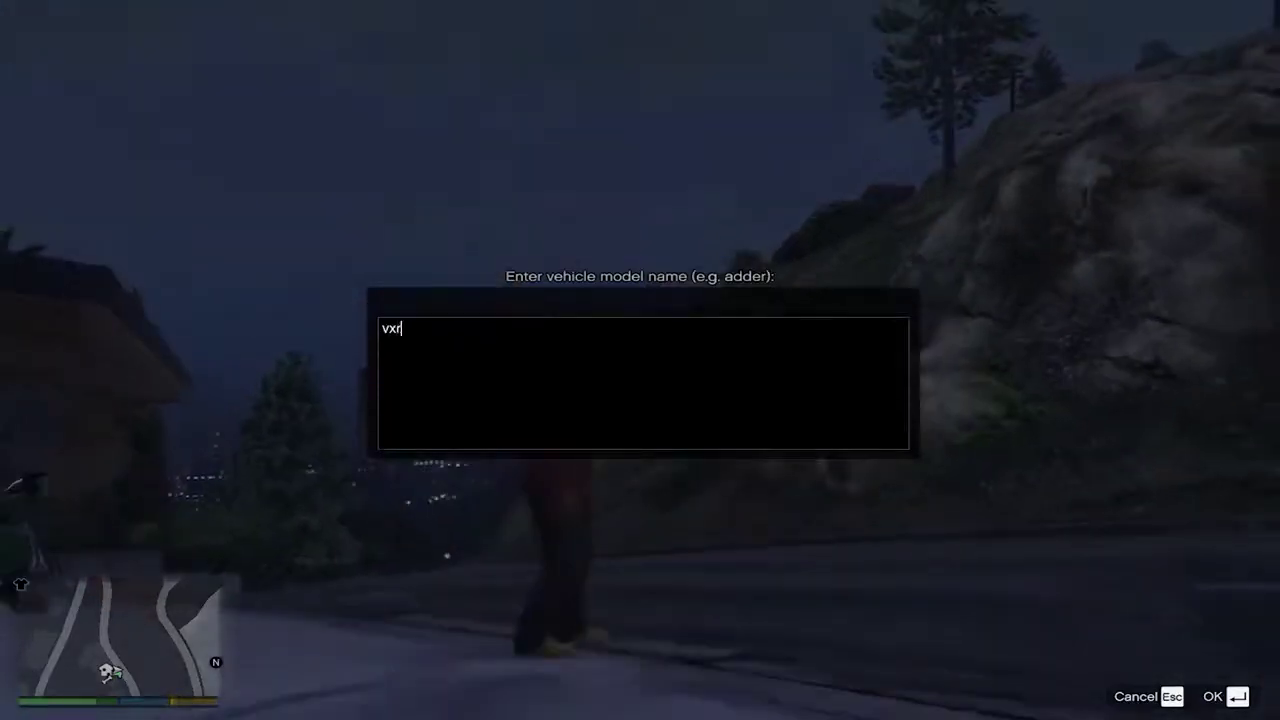
pyautogui.press('Return')
# Step: Drive the spawned Land Cruiser onto the road and switch to the interior first-person camera
pyautogui.press('v')
pyautogui.press('F5')
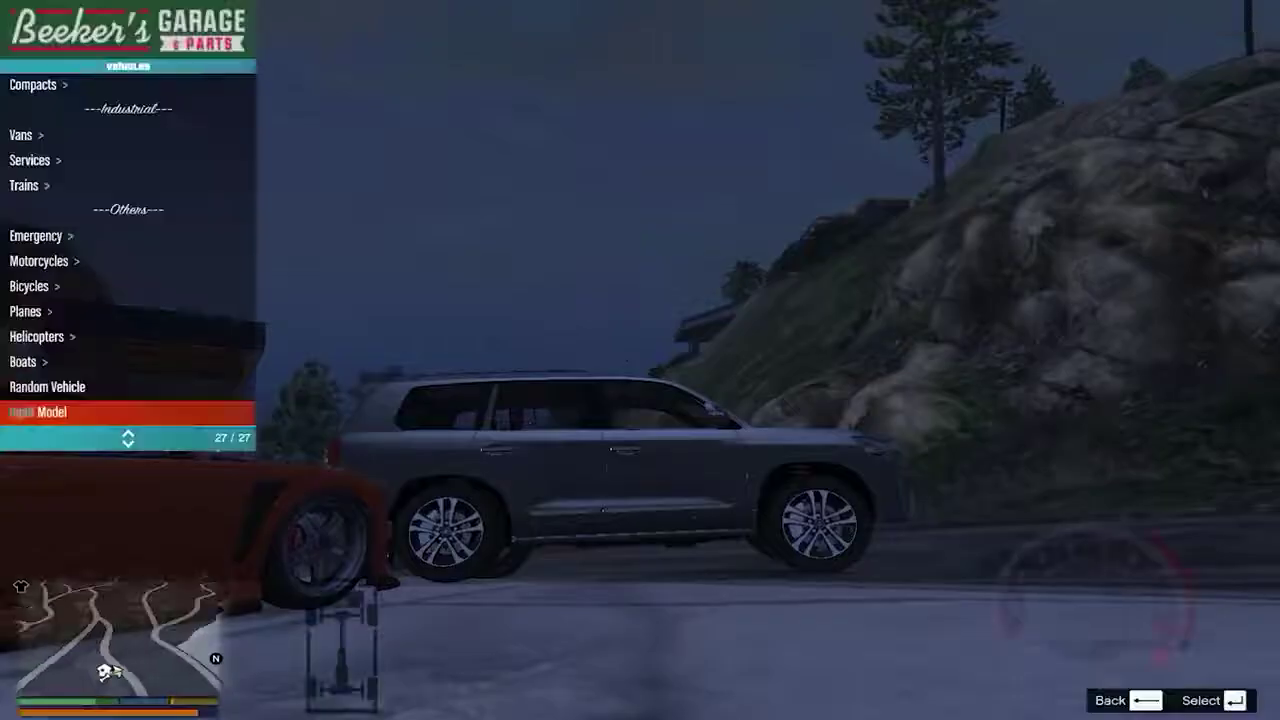
pyautogui.press('w')
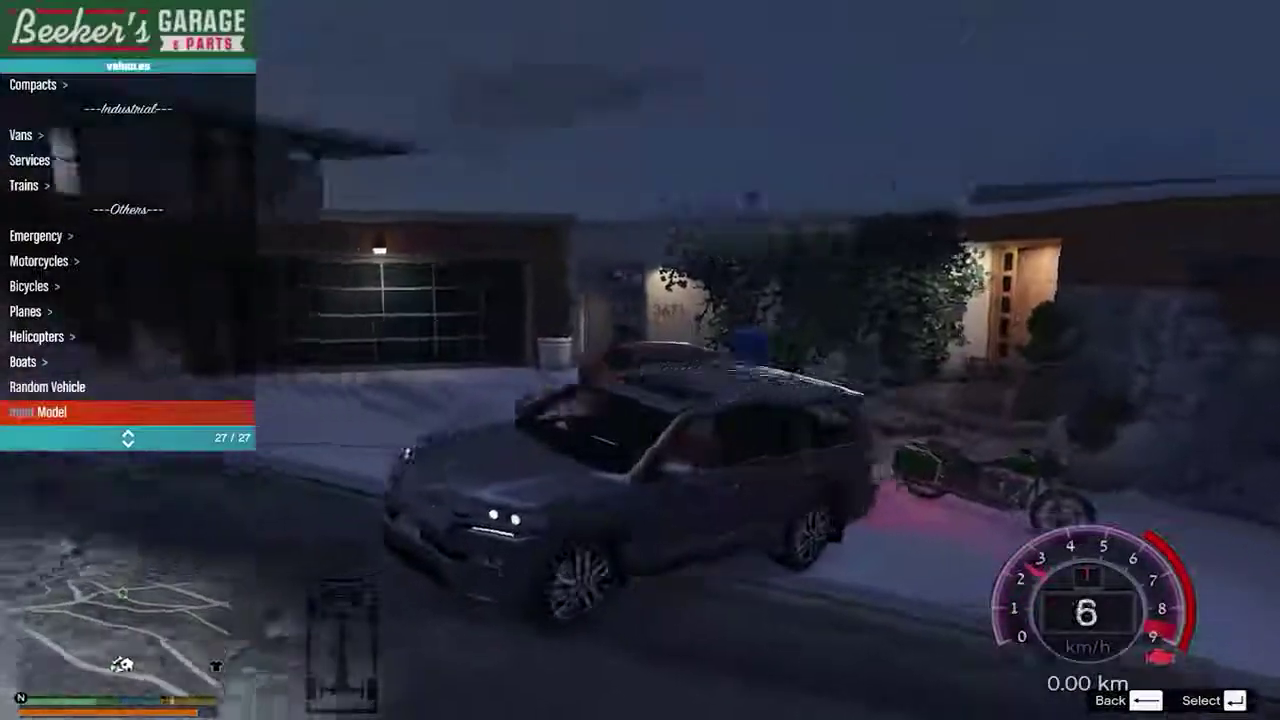
pyautogui.press('v')
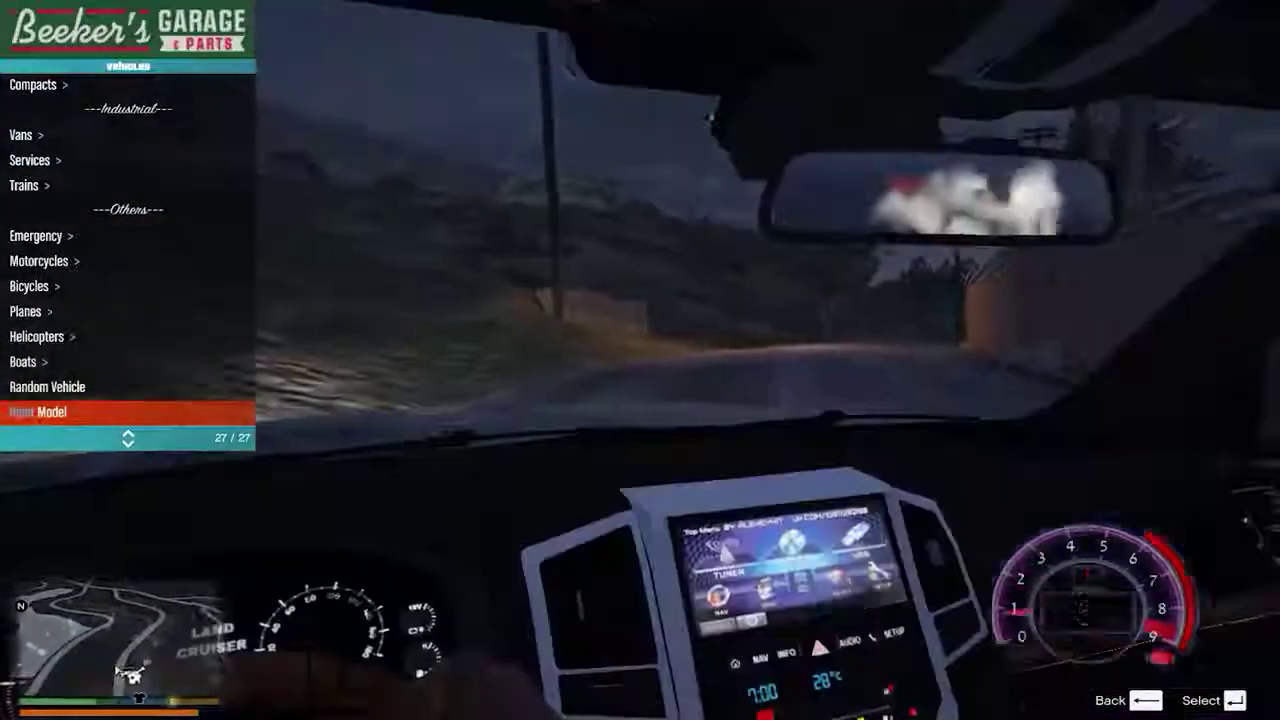